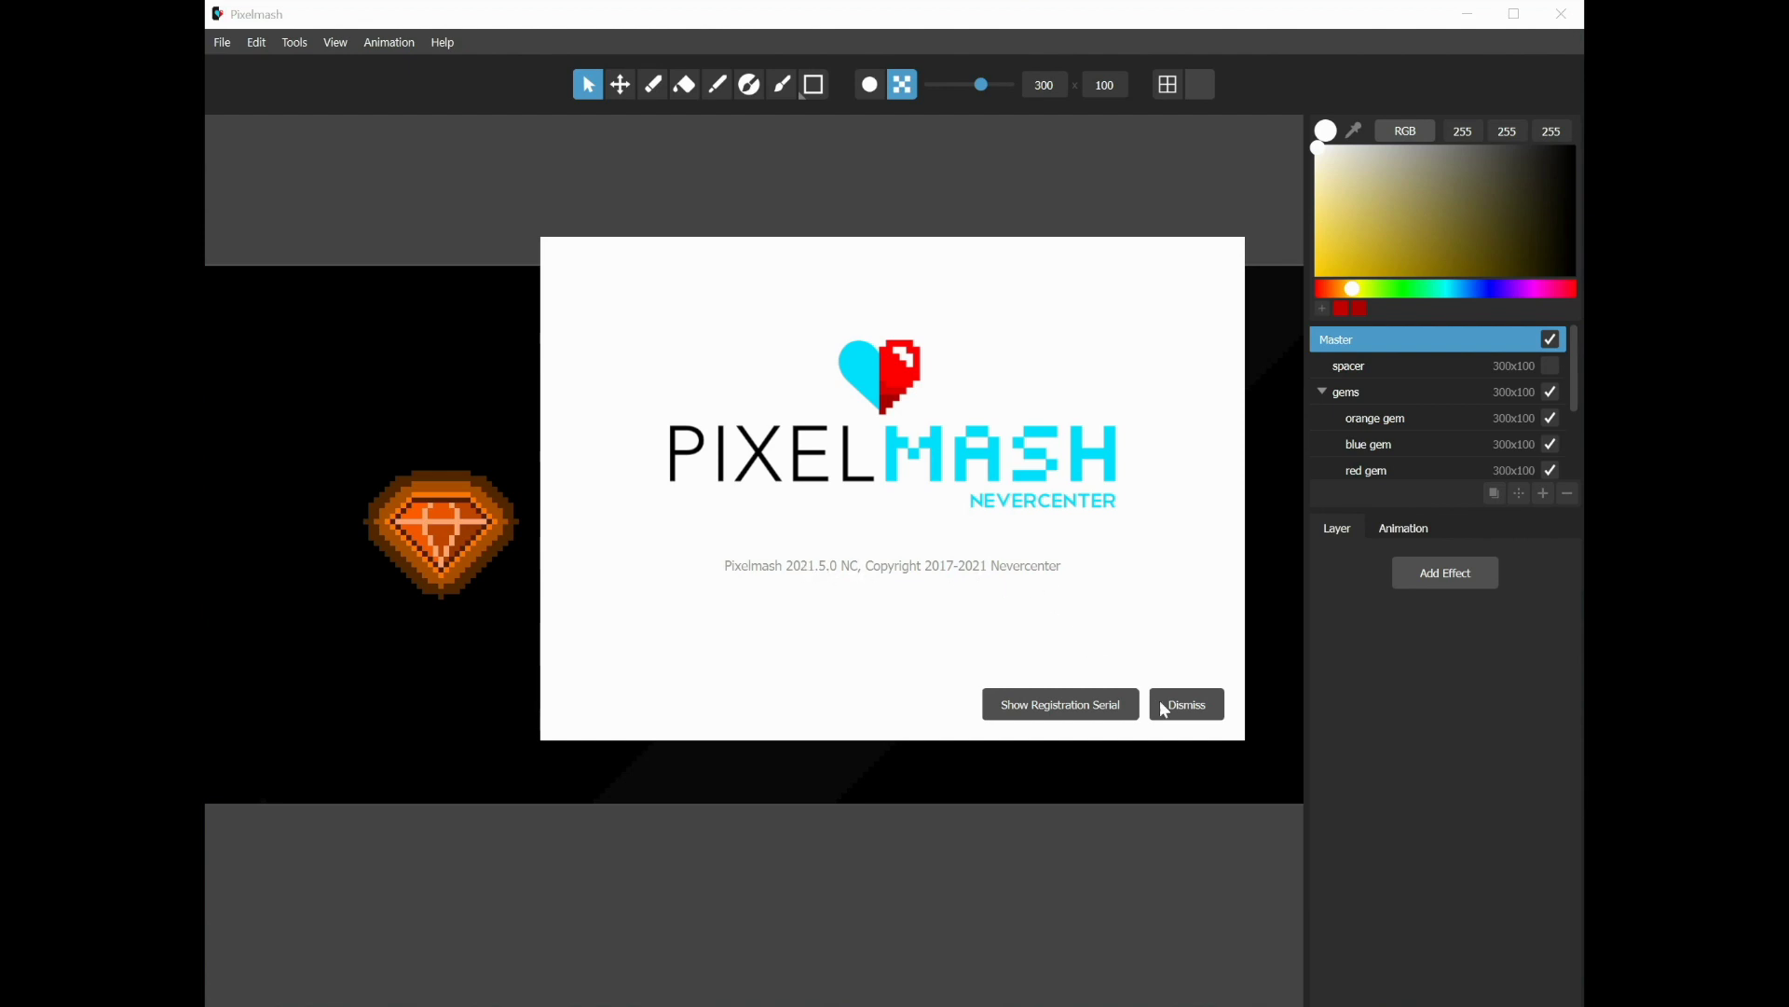
# Step: Dismiss the startup window and view the list of effects that can be added to the Master layer
pyautogui.click(1185, 704)
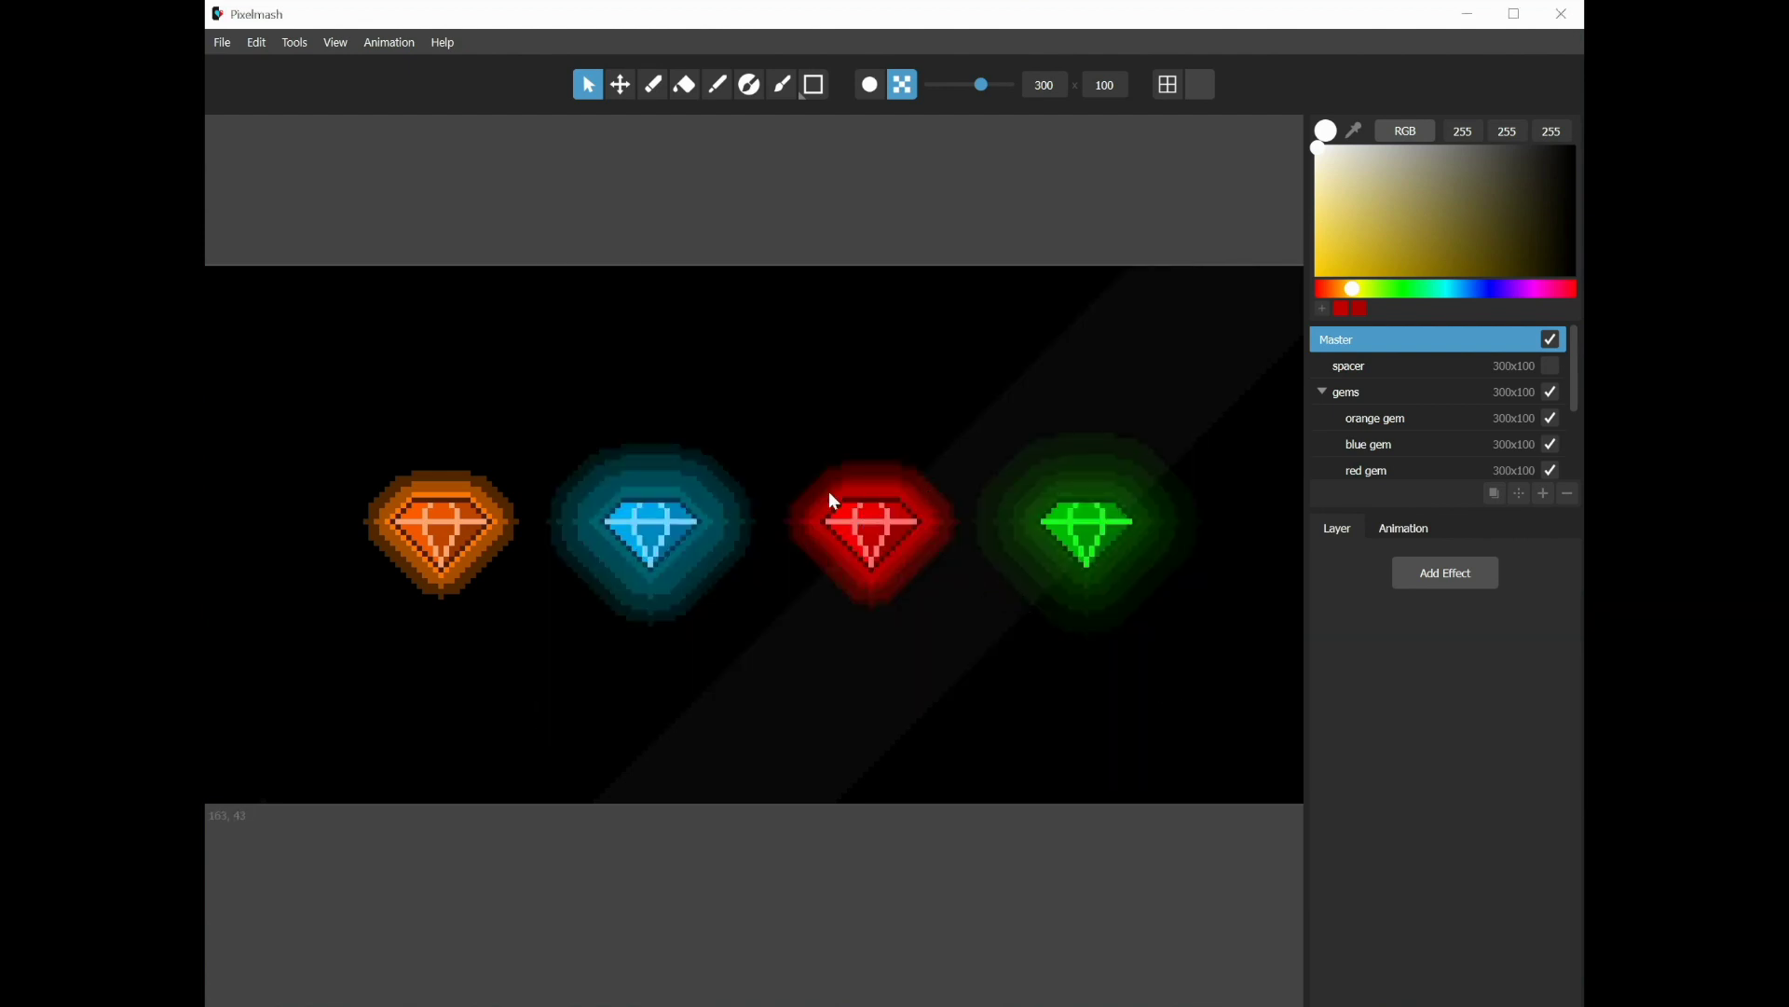
pyautogui.click(1422, 581)
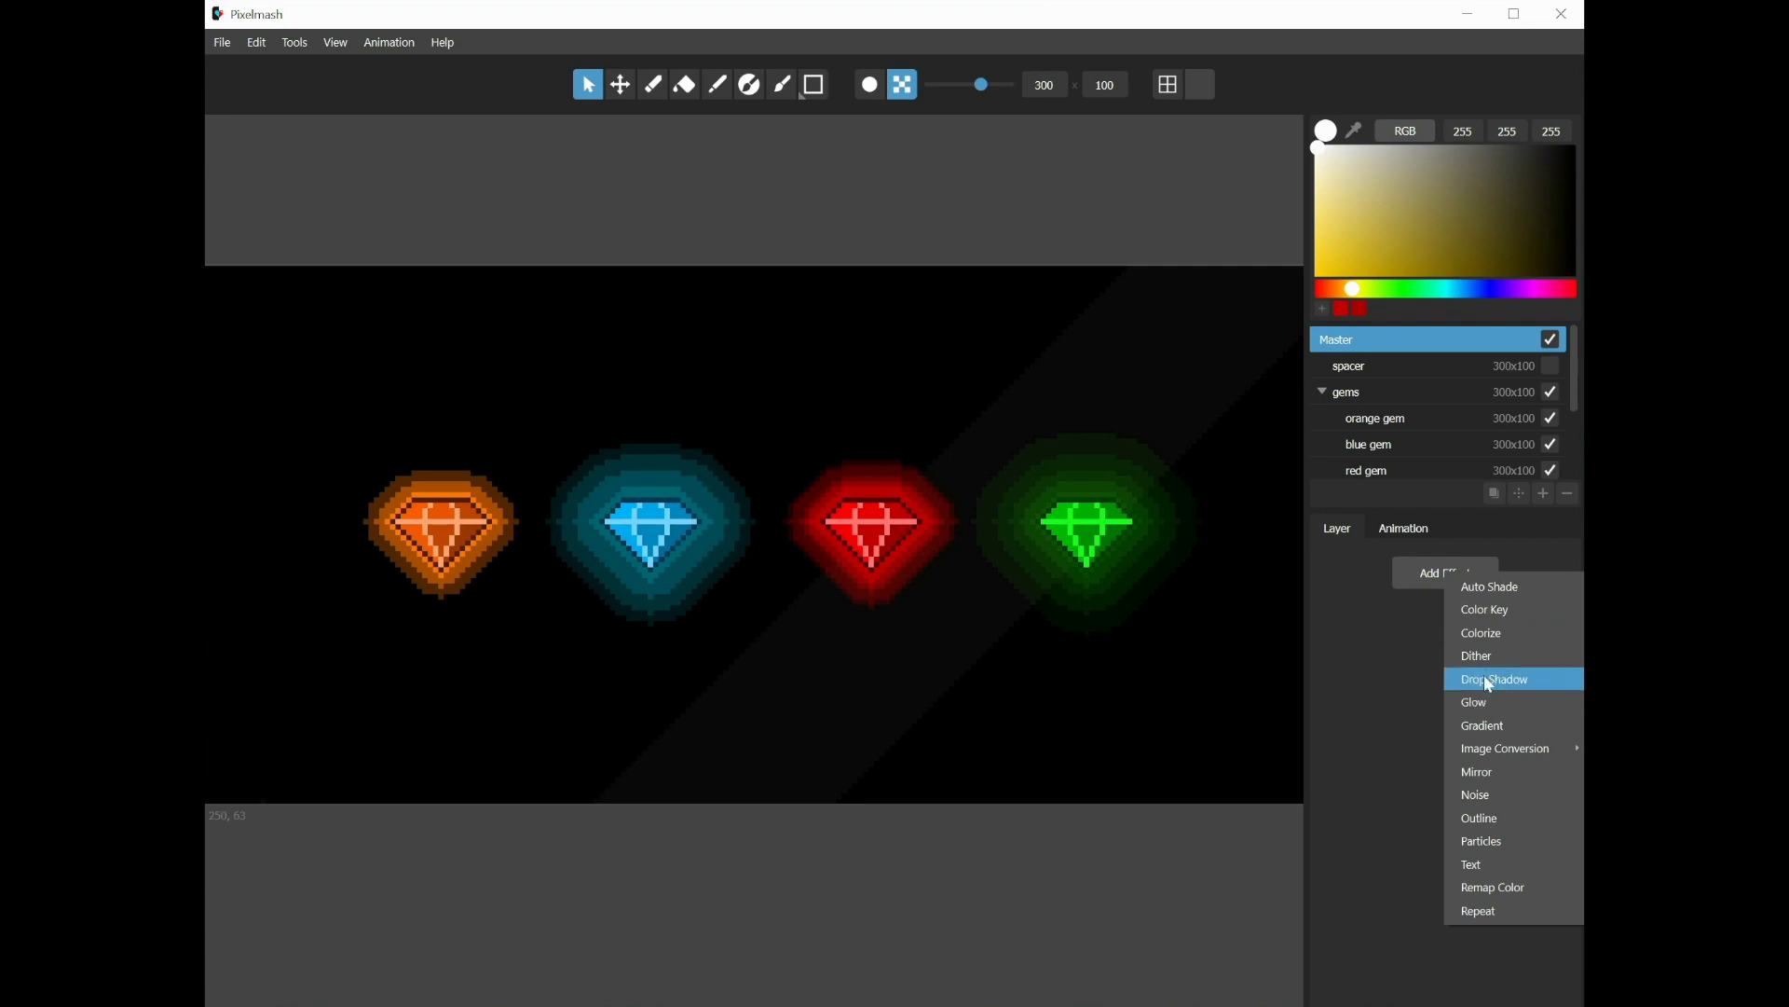
pyautogui.click(1353, 669)
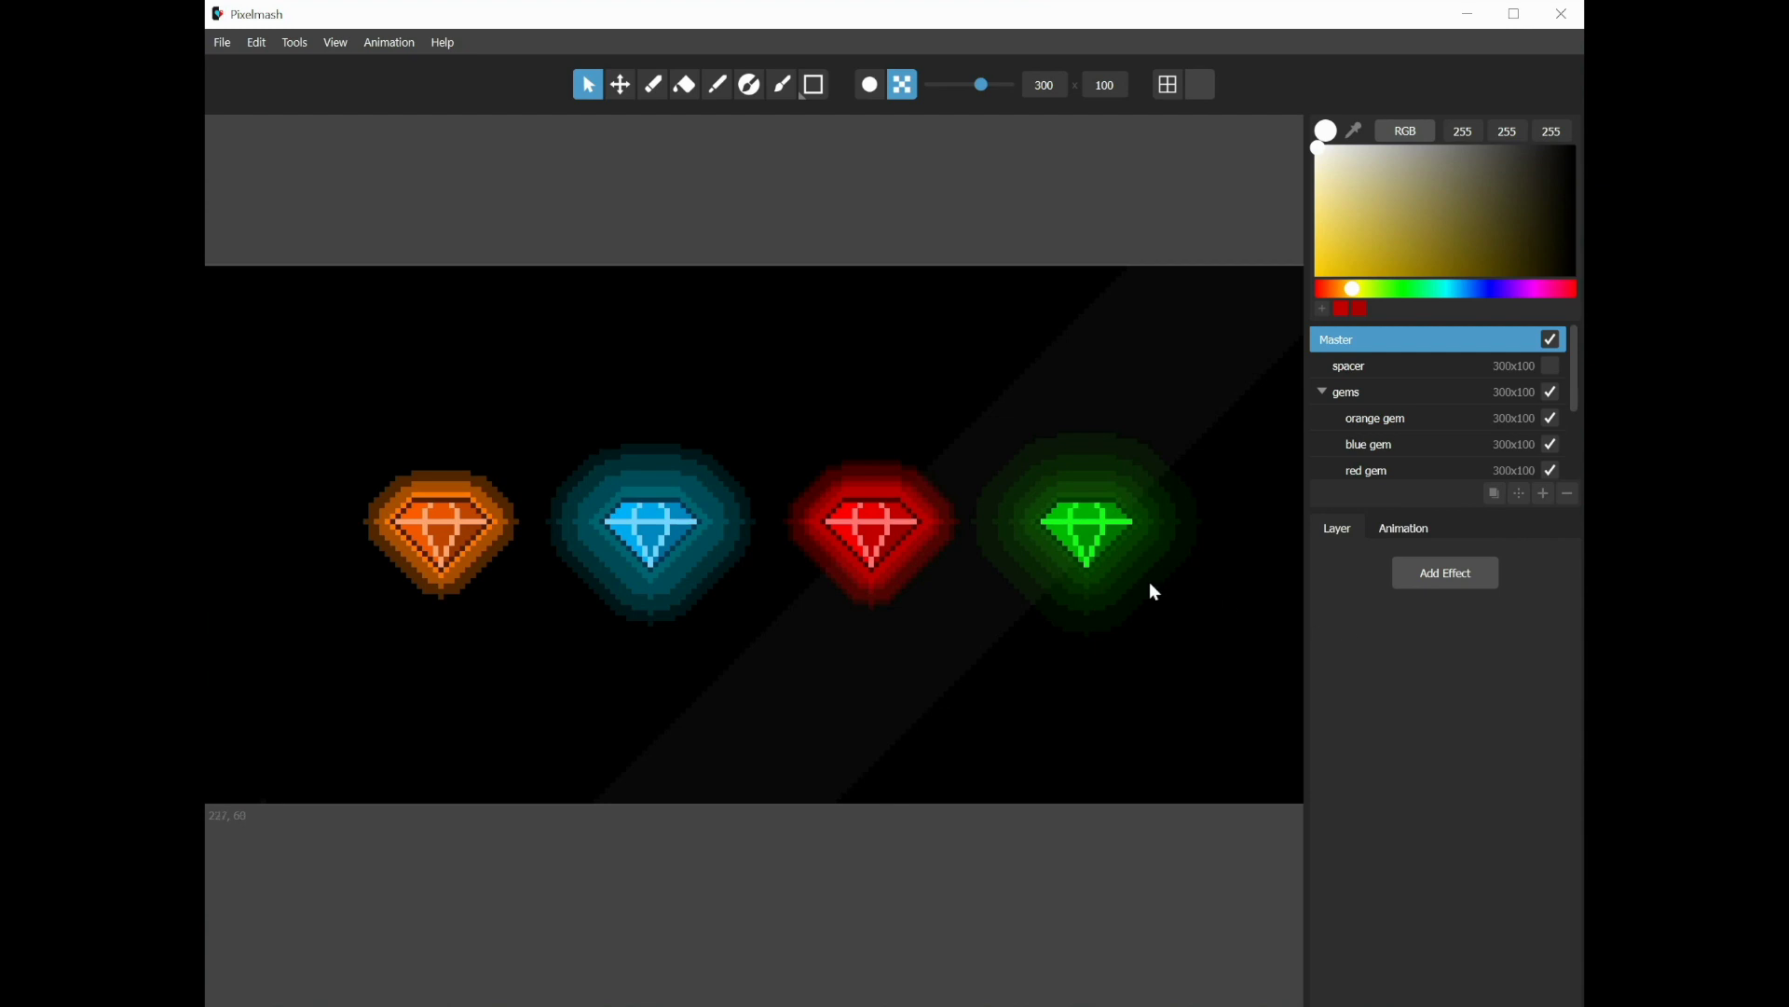
# Step: Select the orange gem layer and examine its Outline, Colorize and Glow effect settings
pyautogui.scroll(1, 842, 571)
pyautogui.scroll(-1, 843, 572)
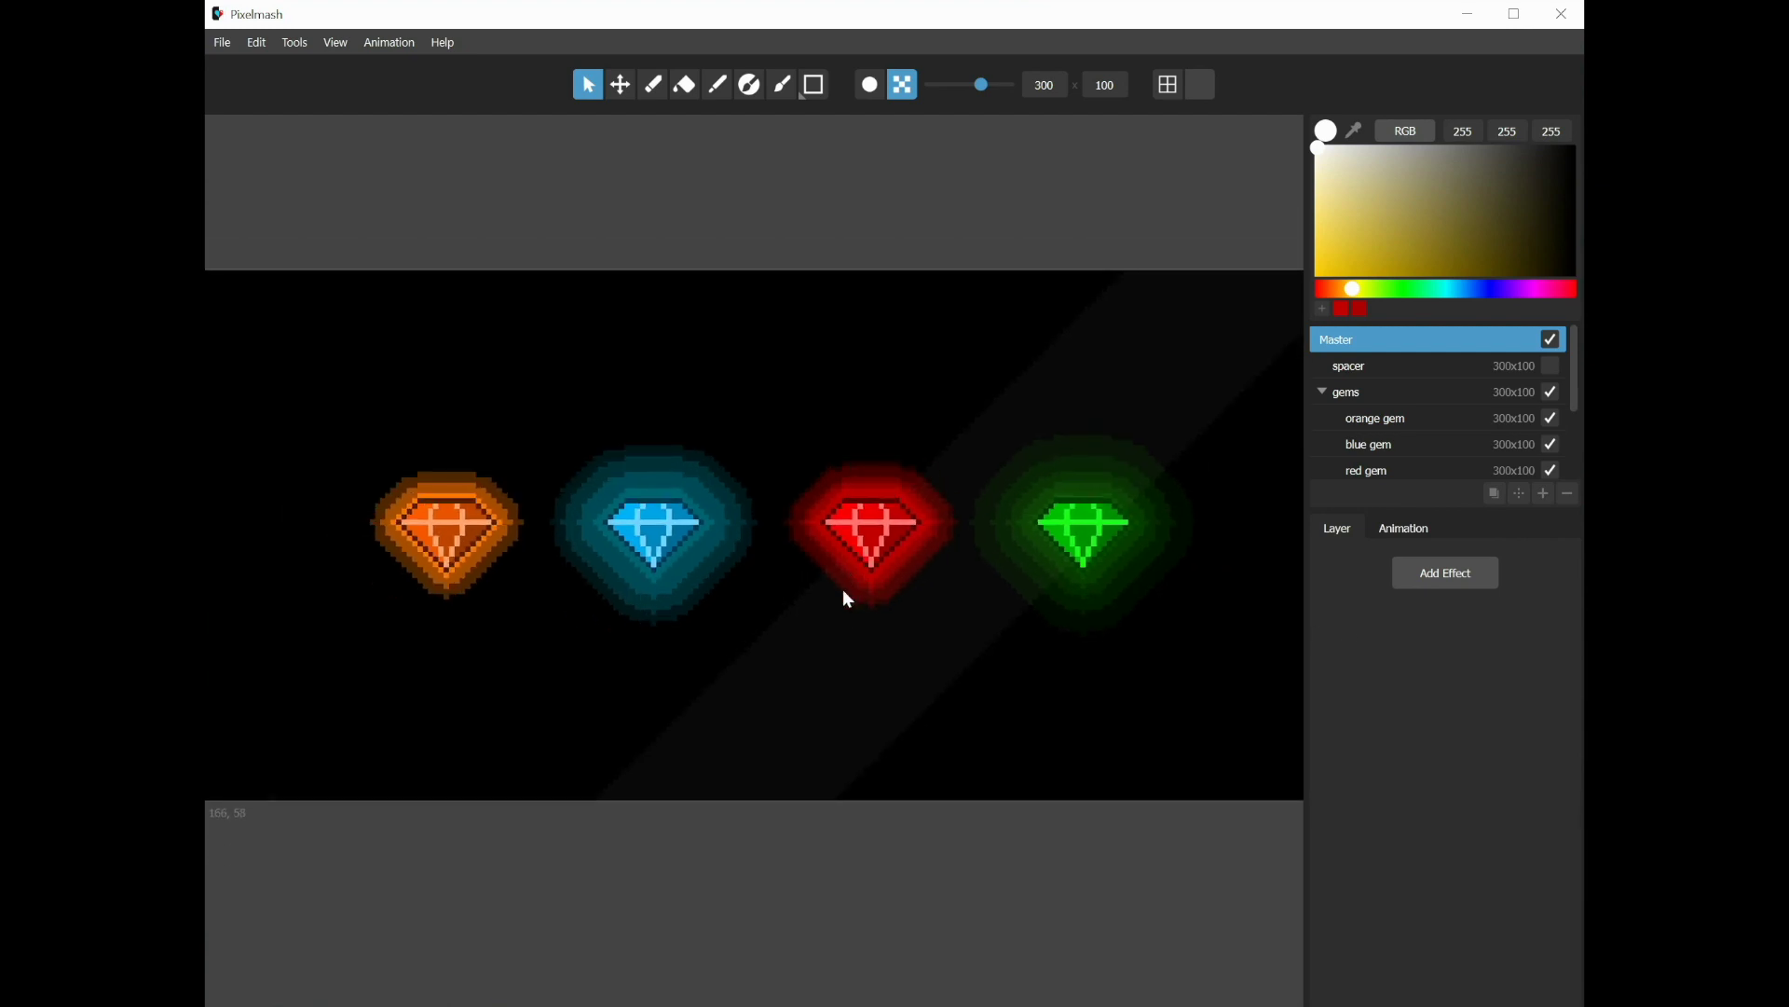
pyautogui.click(831, 615)
pyautogui.click(832, 466)
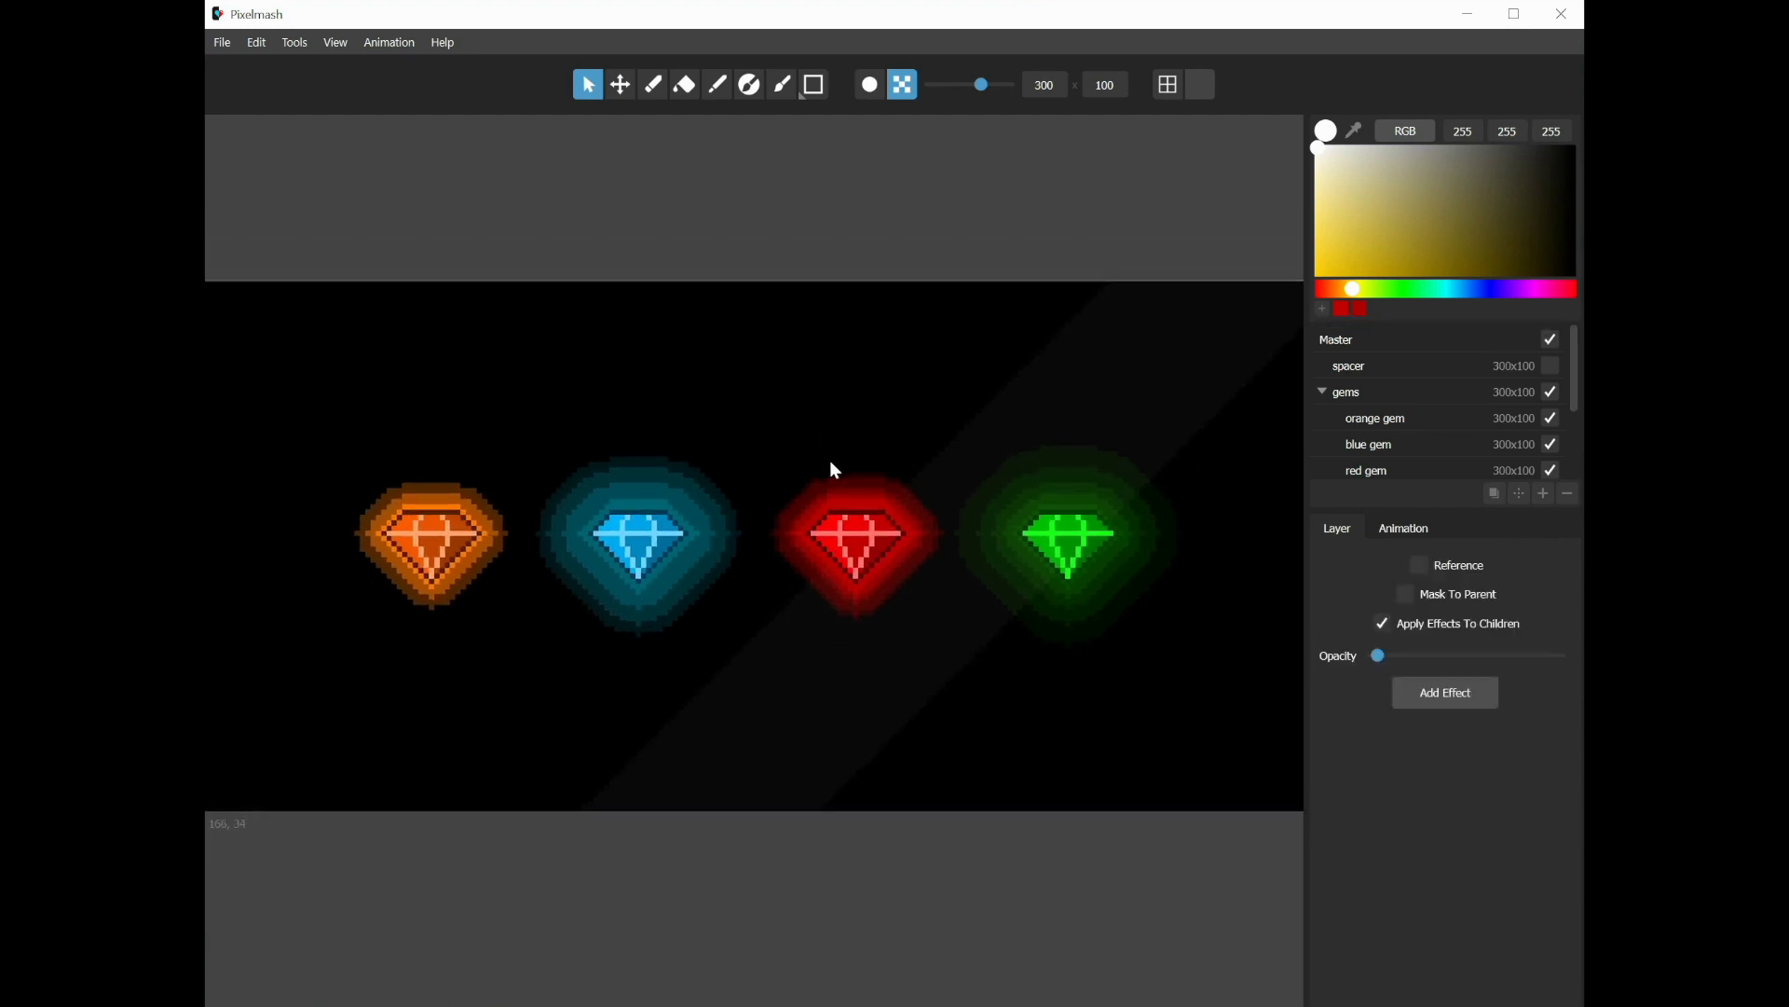
pyautogui.click(1376, 418)
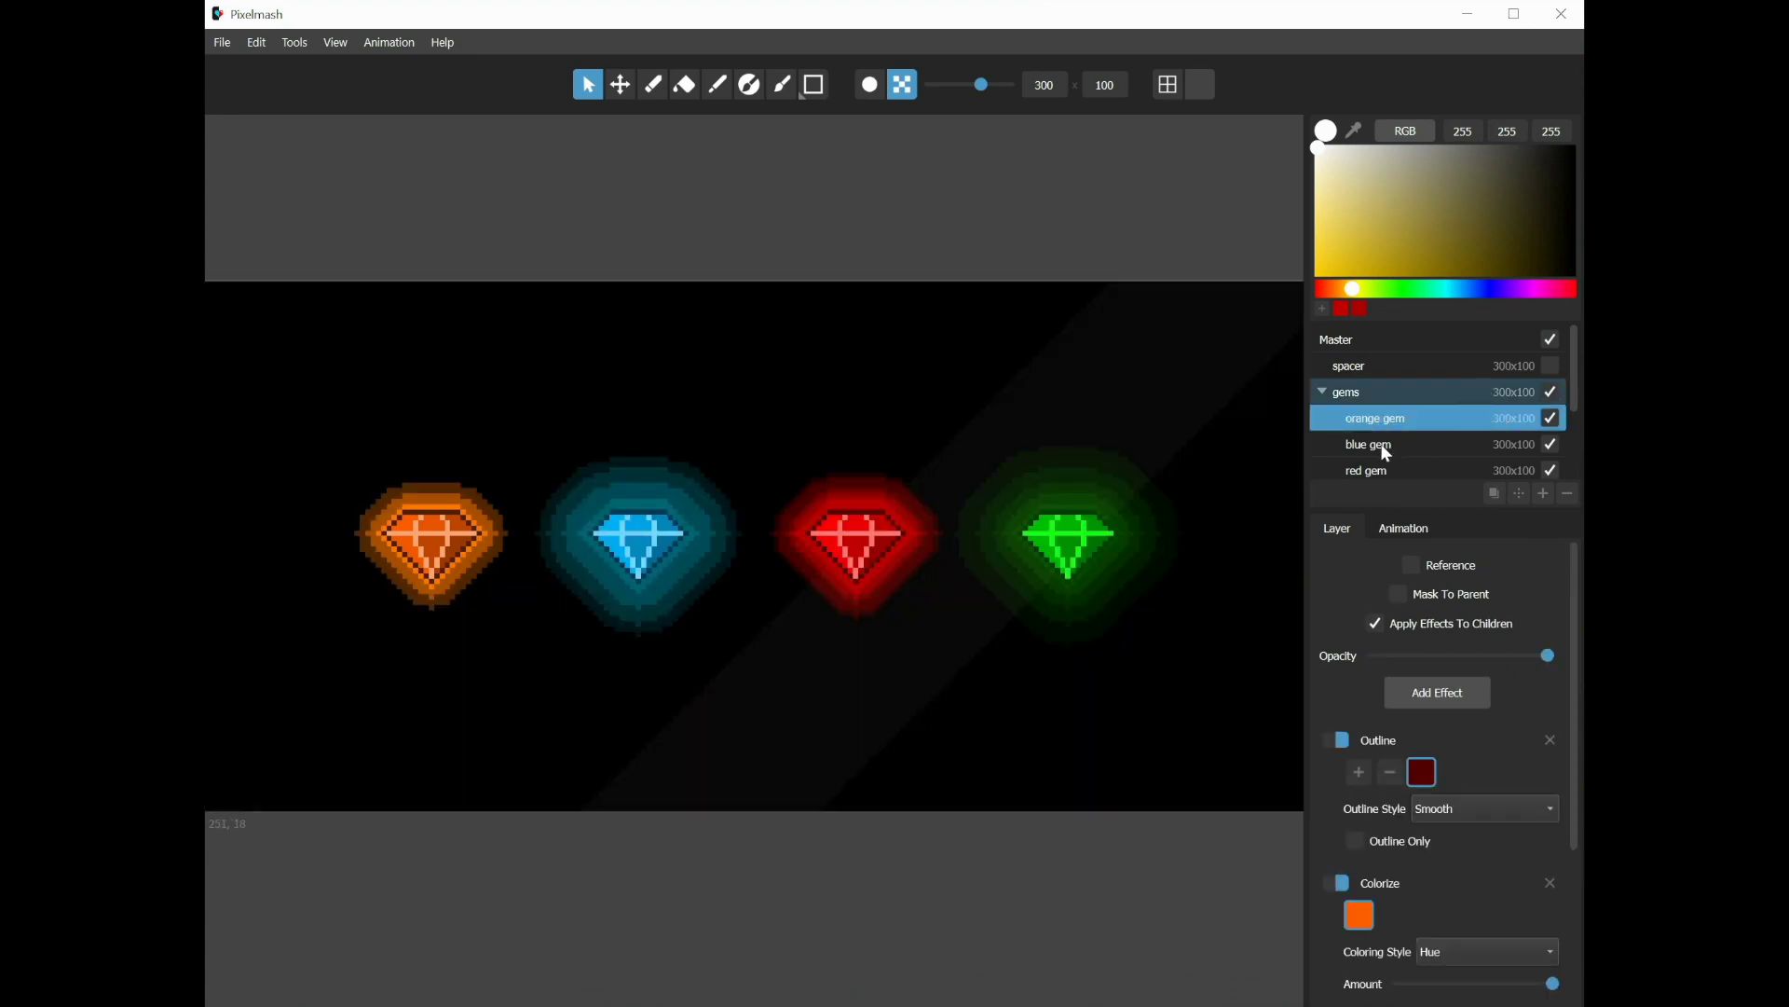
pyautogui.scroll(-2, 1387, 454)
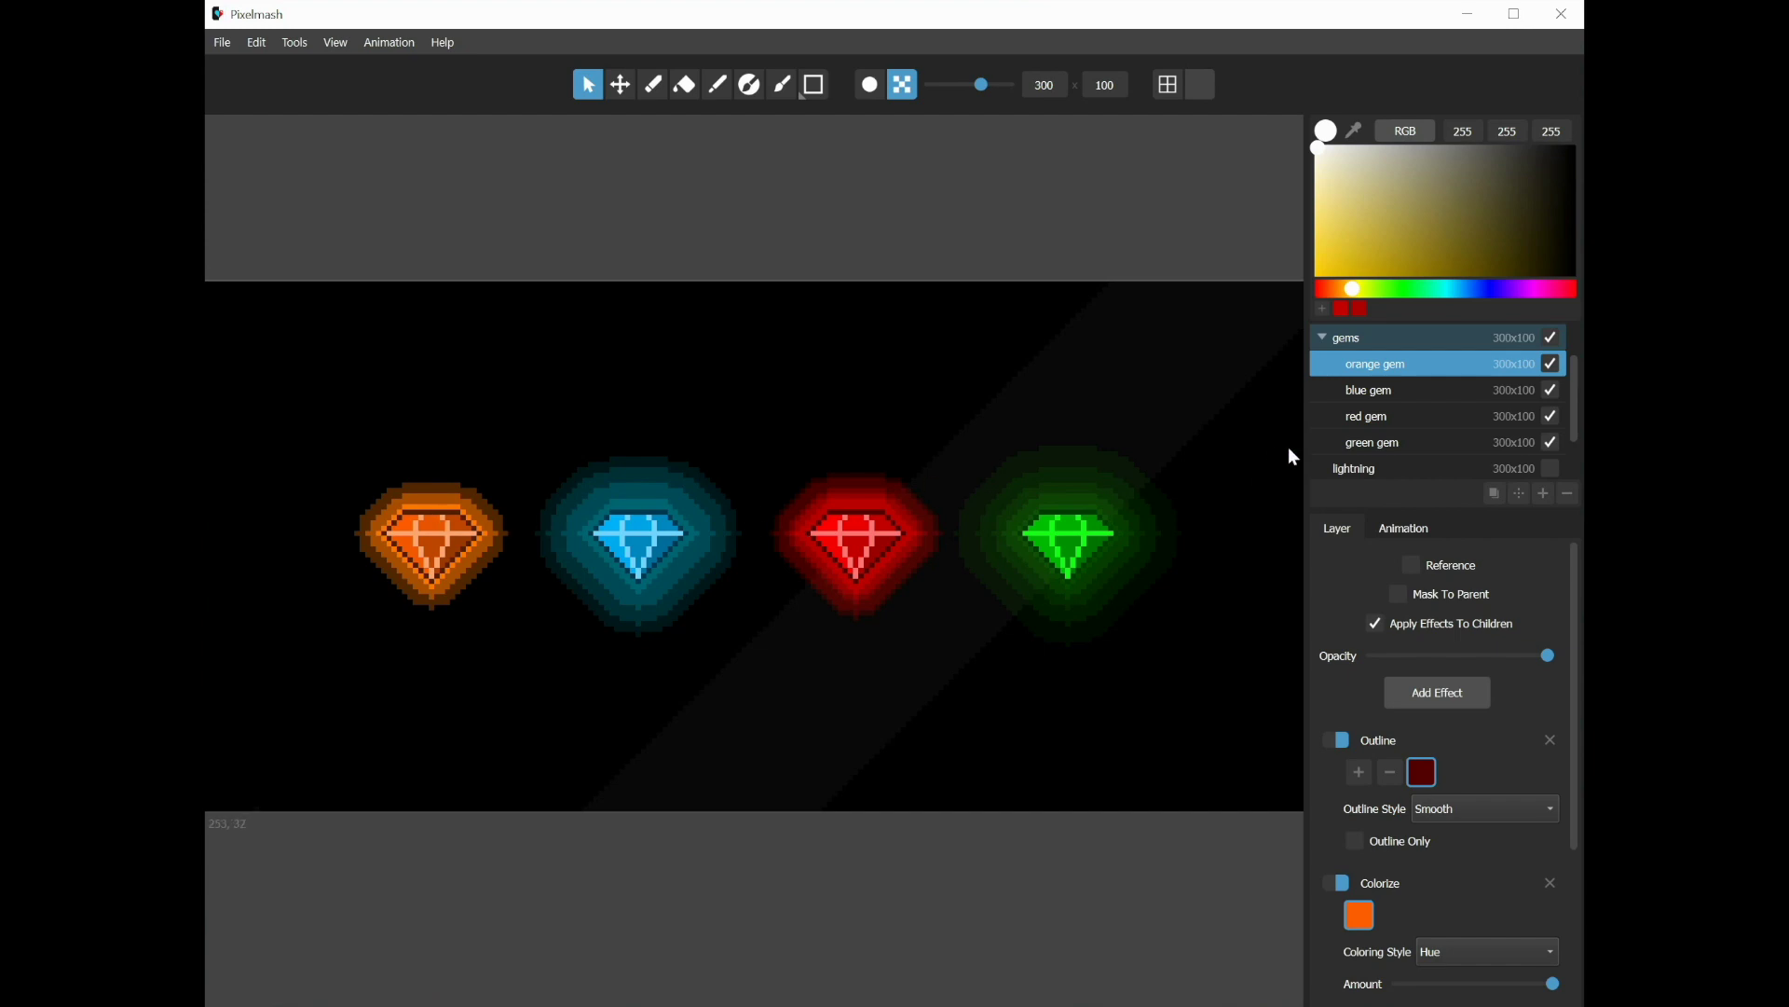
pyautogui.scroll(-5, 1346, 705)
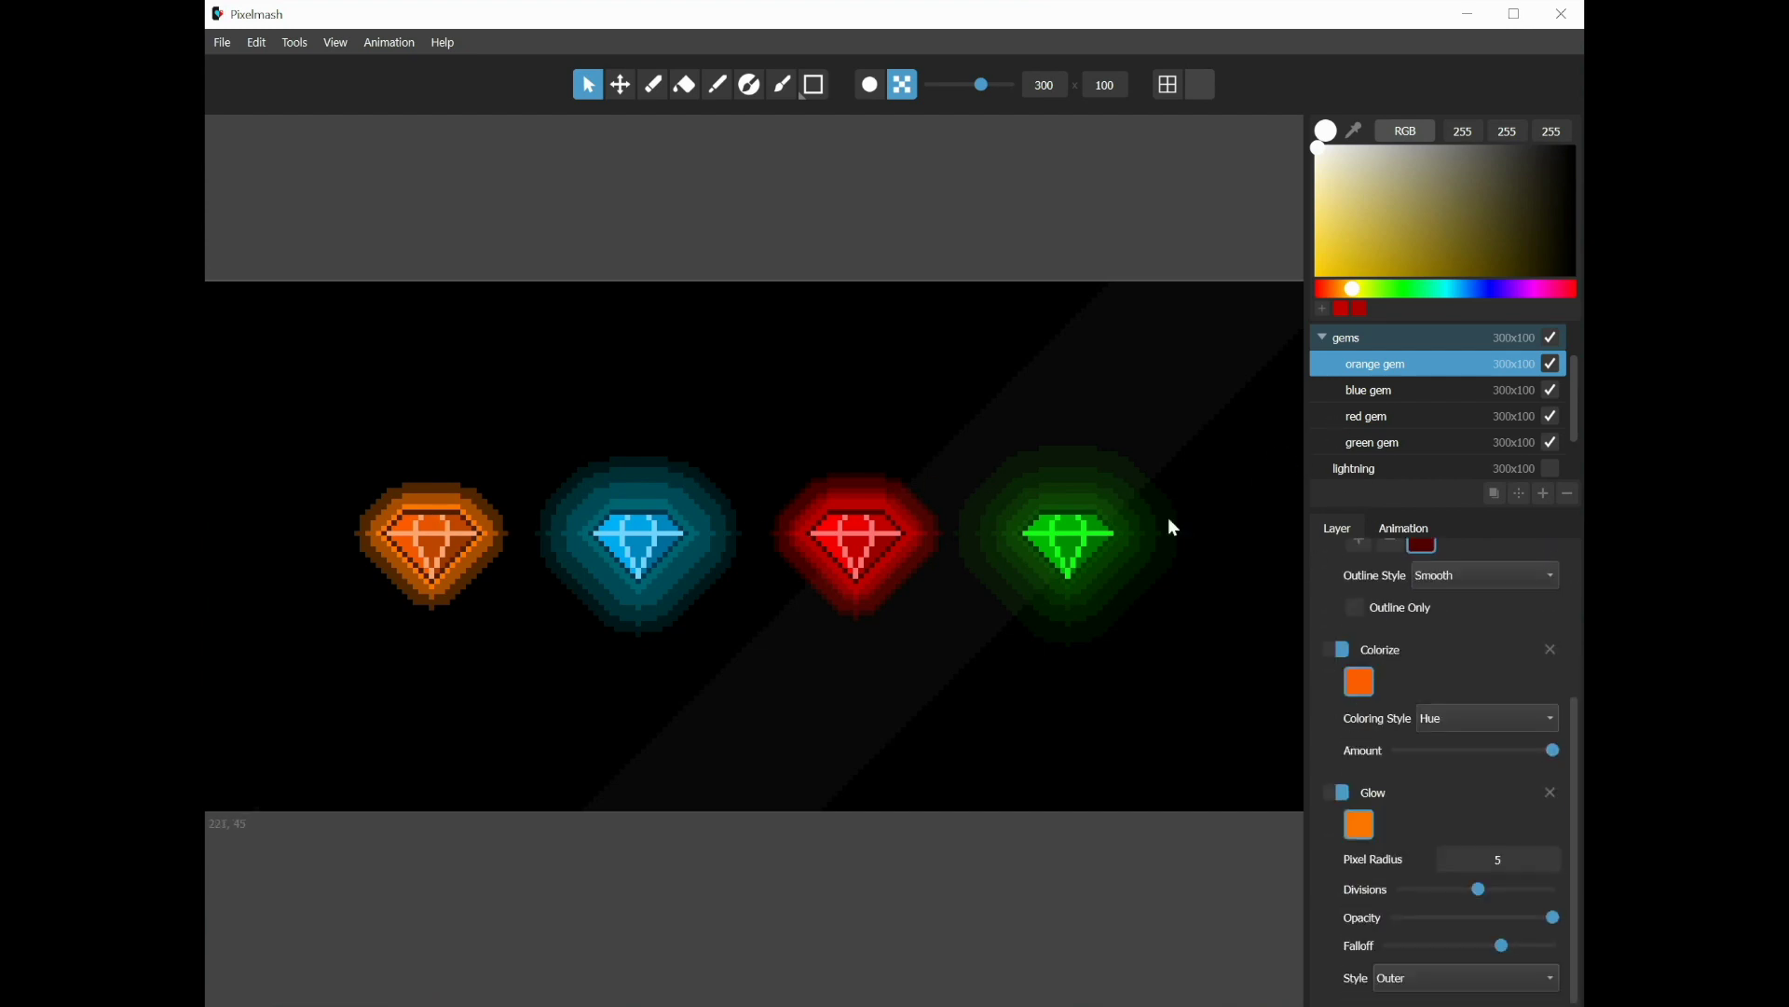
# Step: Select the blue gem layer and switch its Glow effect off and on several times to compare, leaving it on
pyautogui.click(1373, 399)
pyautogui.scroll(-5, 1342, 708)
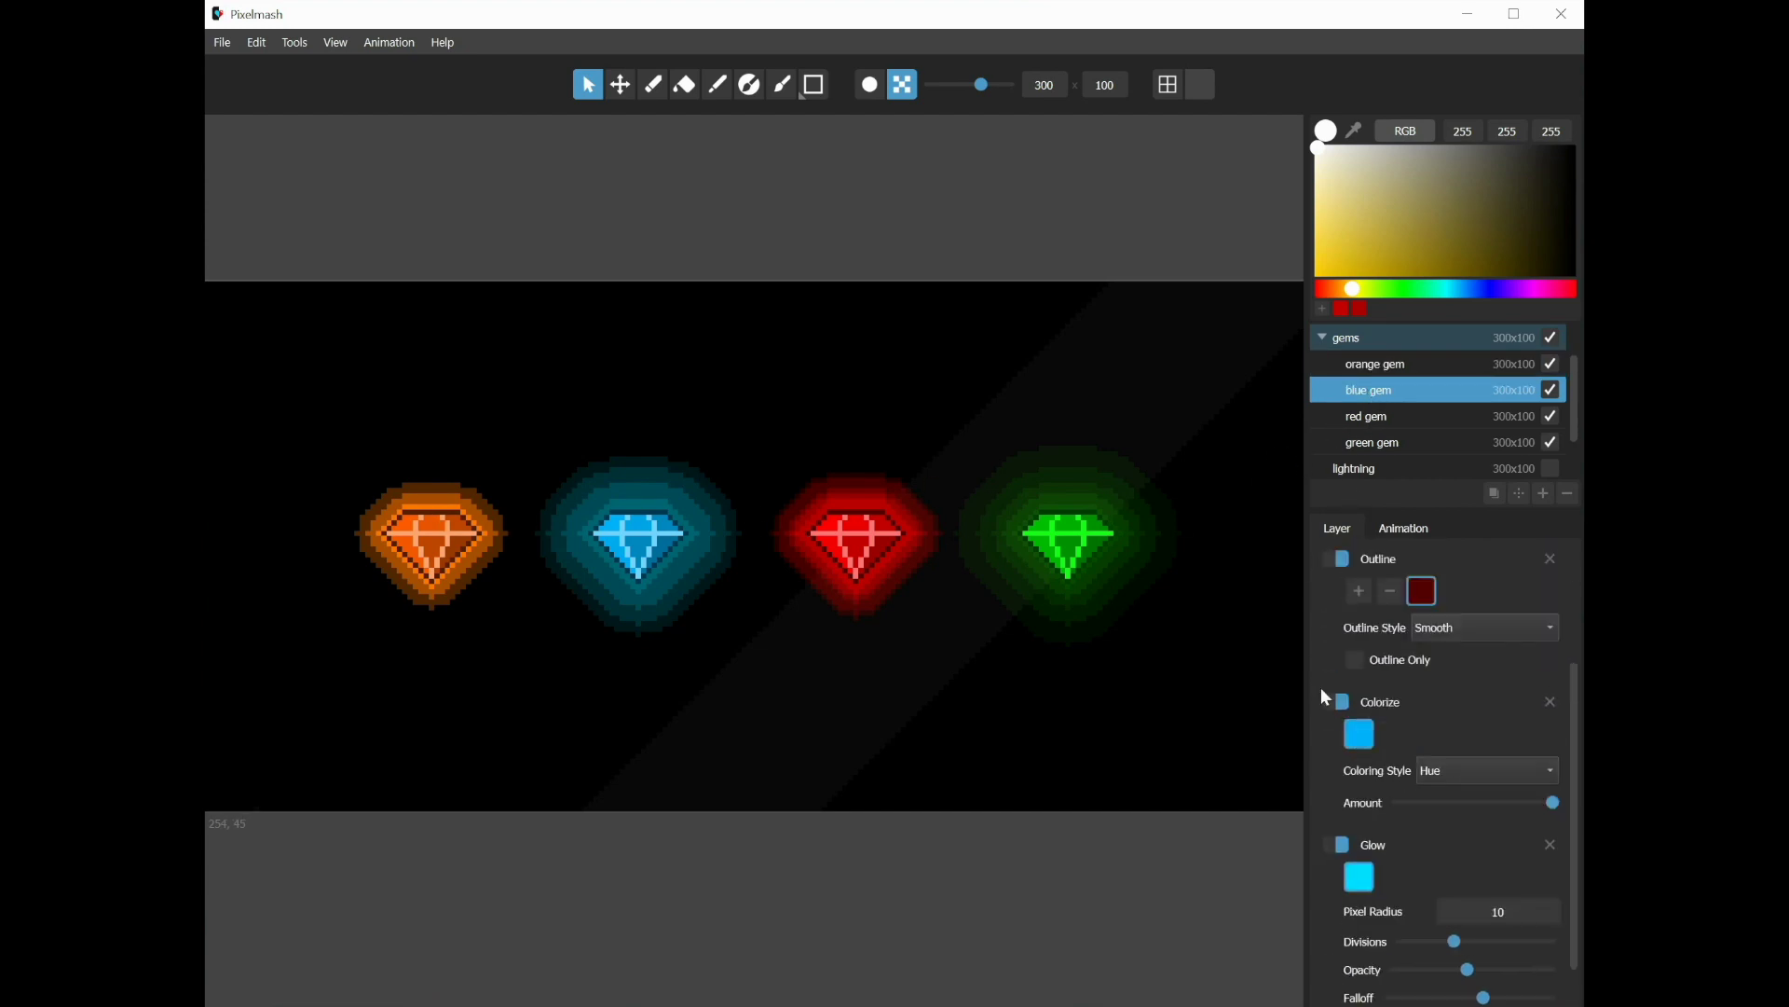
pyautogui.click(1342, 792)
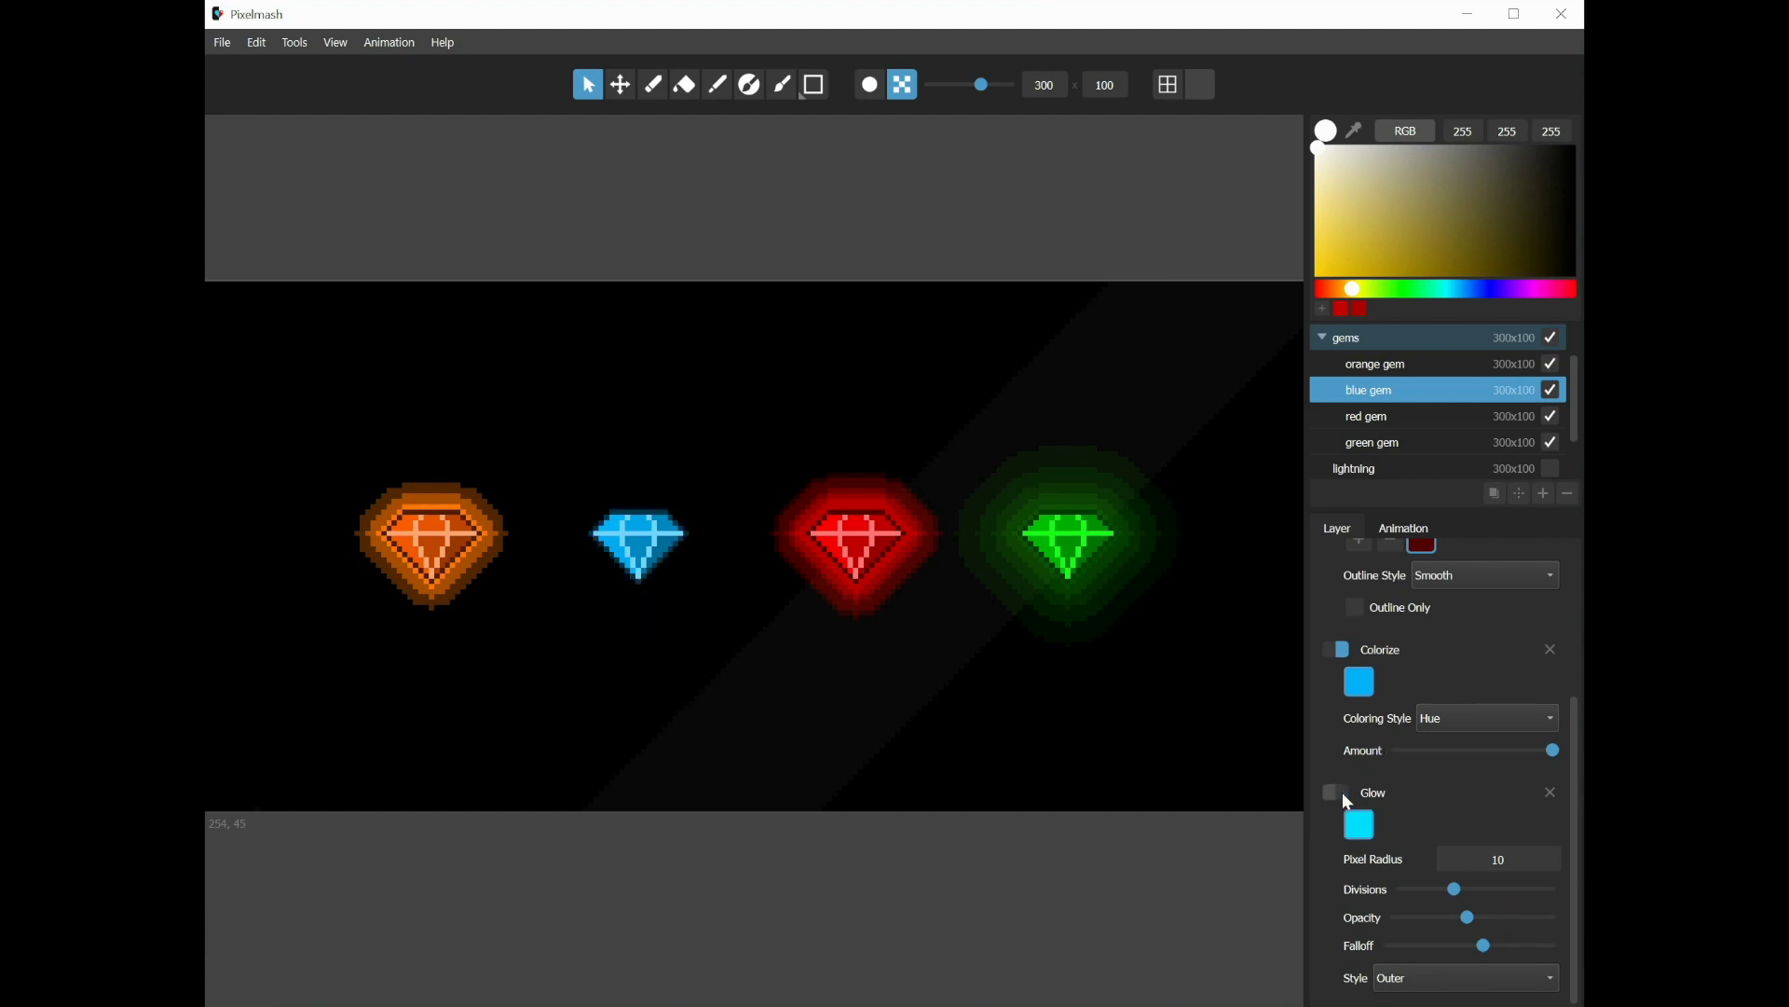
pyautogui.click(1342, 792)
pyautogui.click(1342, 792)
pyautogui.click(1342, 792)
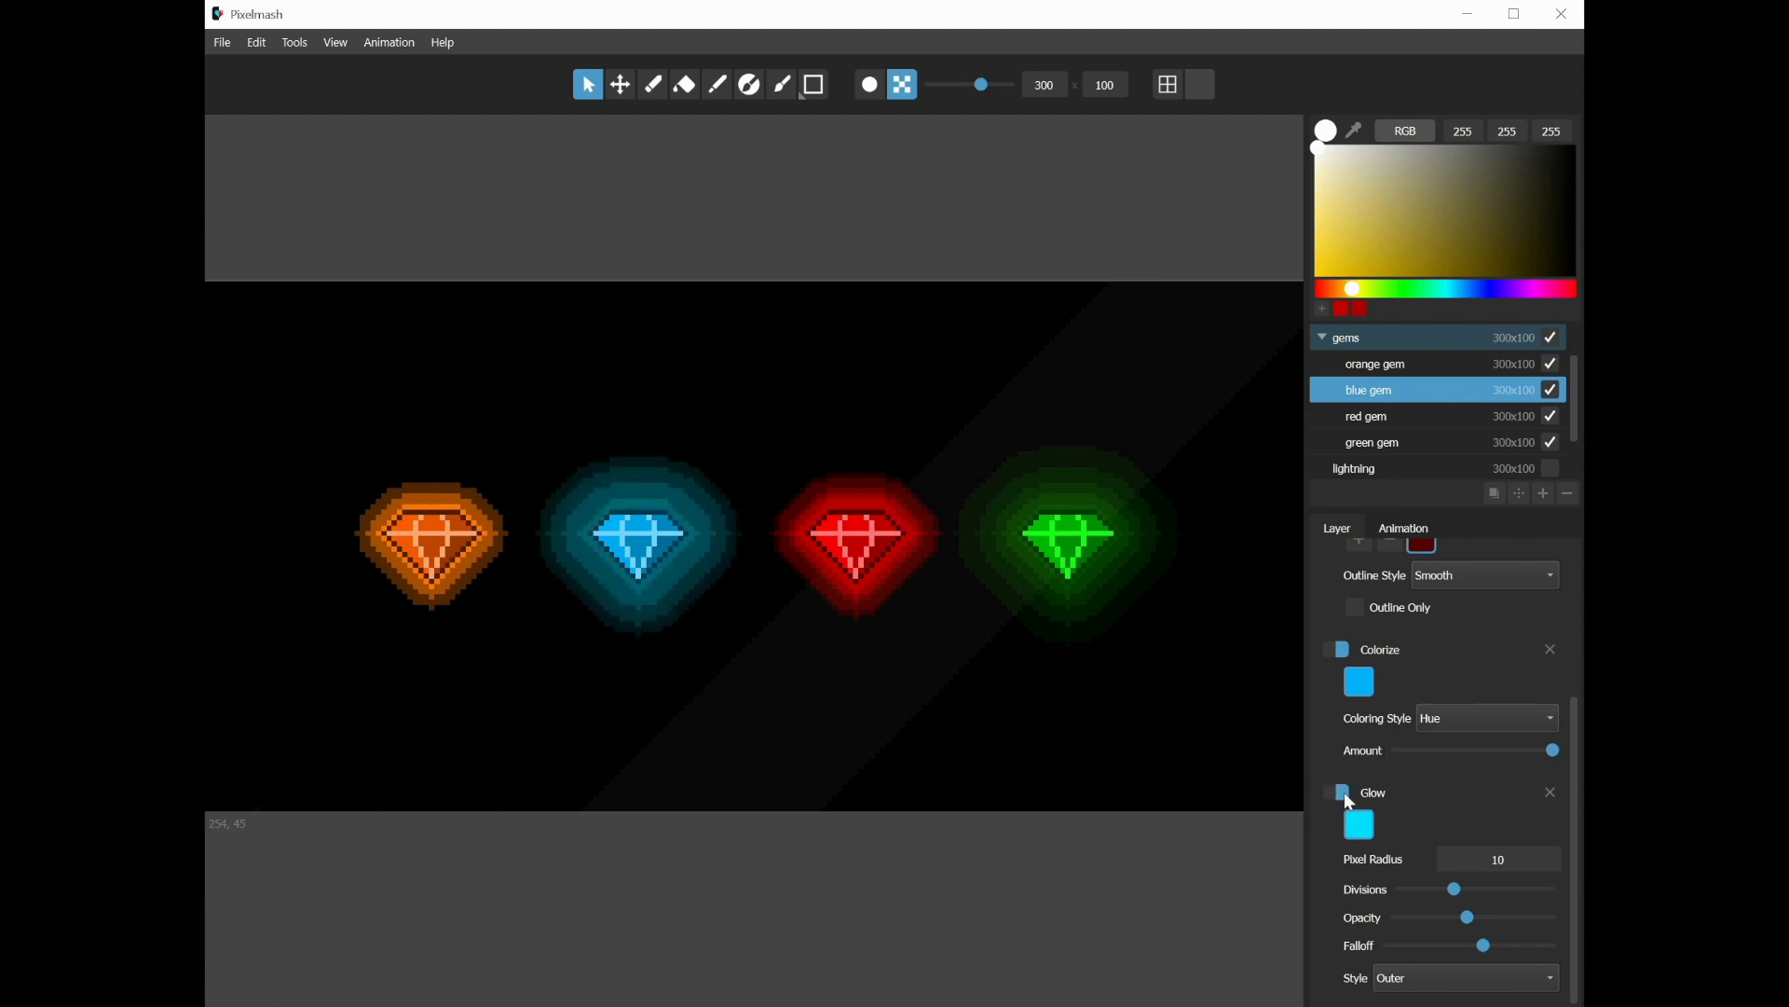
pyautogui.click(1344, 791)
pyautogui.click(1343, 791)
# Step: Try a green glow color (RGB 0, 255, 10) on the blue gem and undo the color change
pyautogui.click(1371, 828)
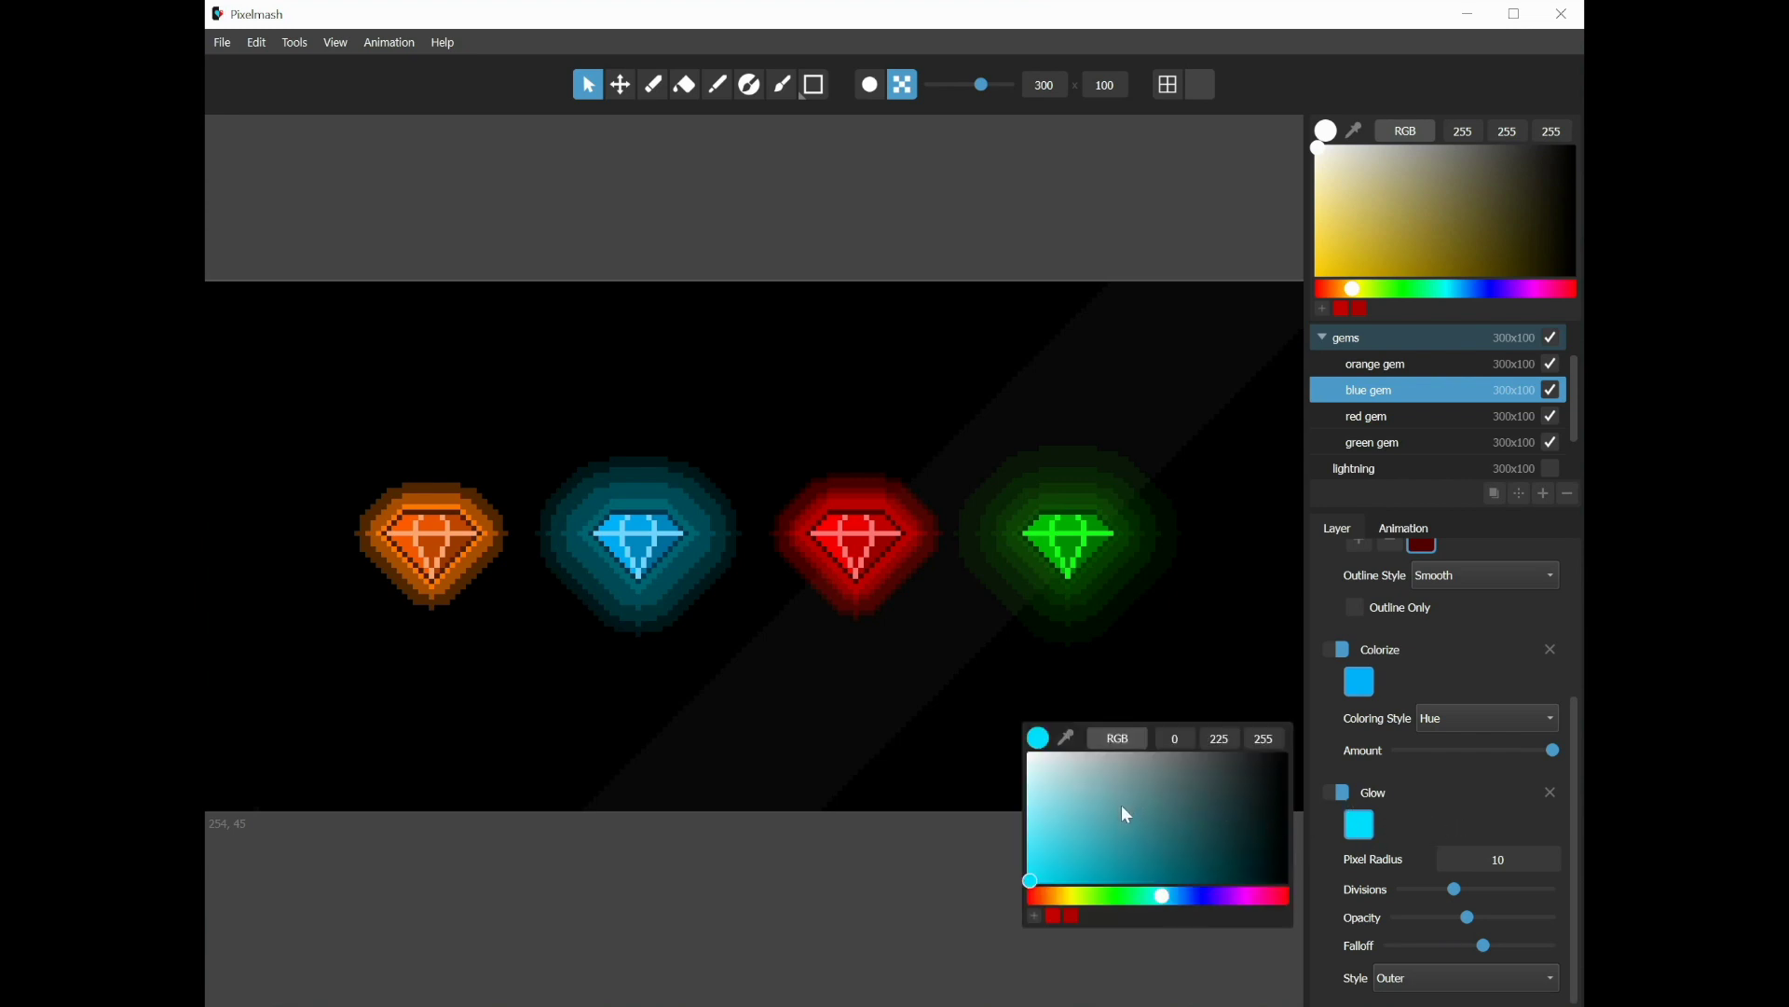
pyautogui.moveTo(1128, 899)
pyautogui.mouseDown()
pyautogui.moveTo(1025, 902)
pyautogui.moveTo(1114, 901)
pyautogui.mouseUp()
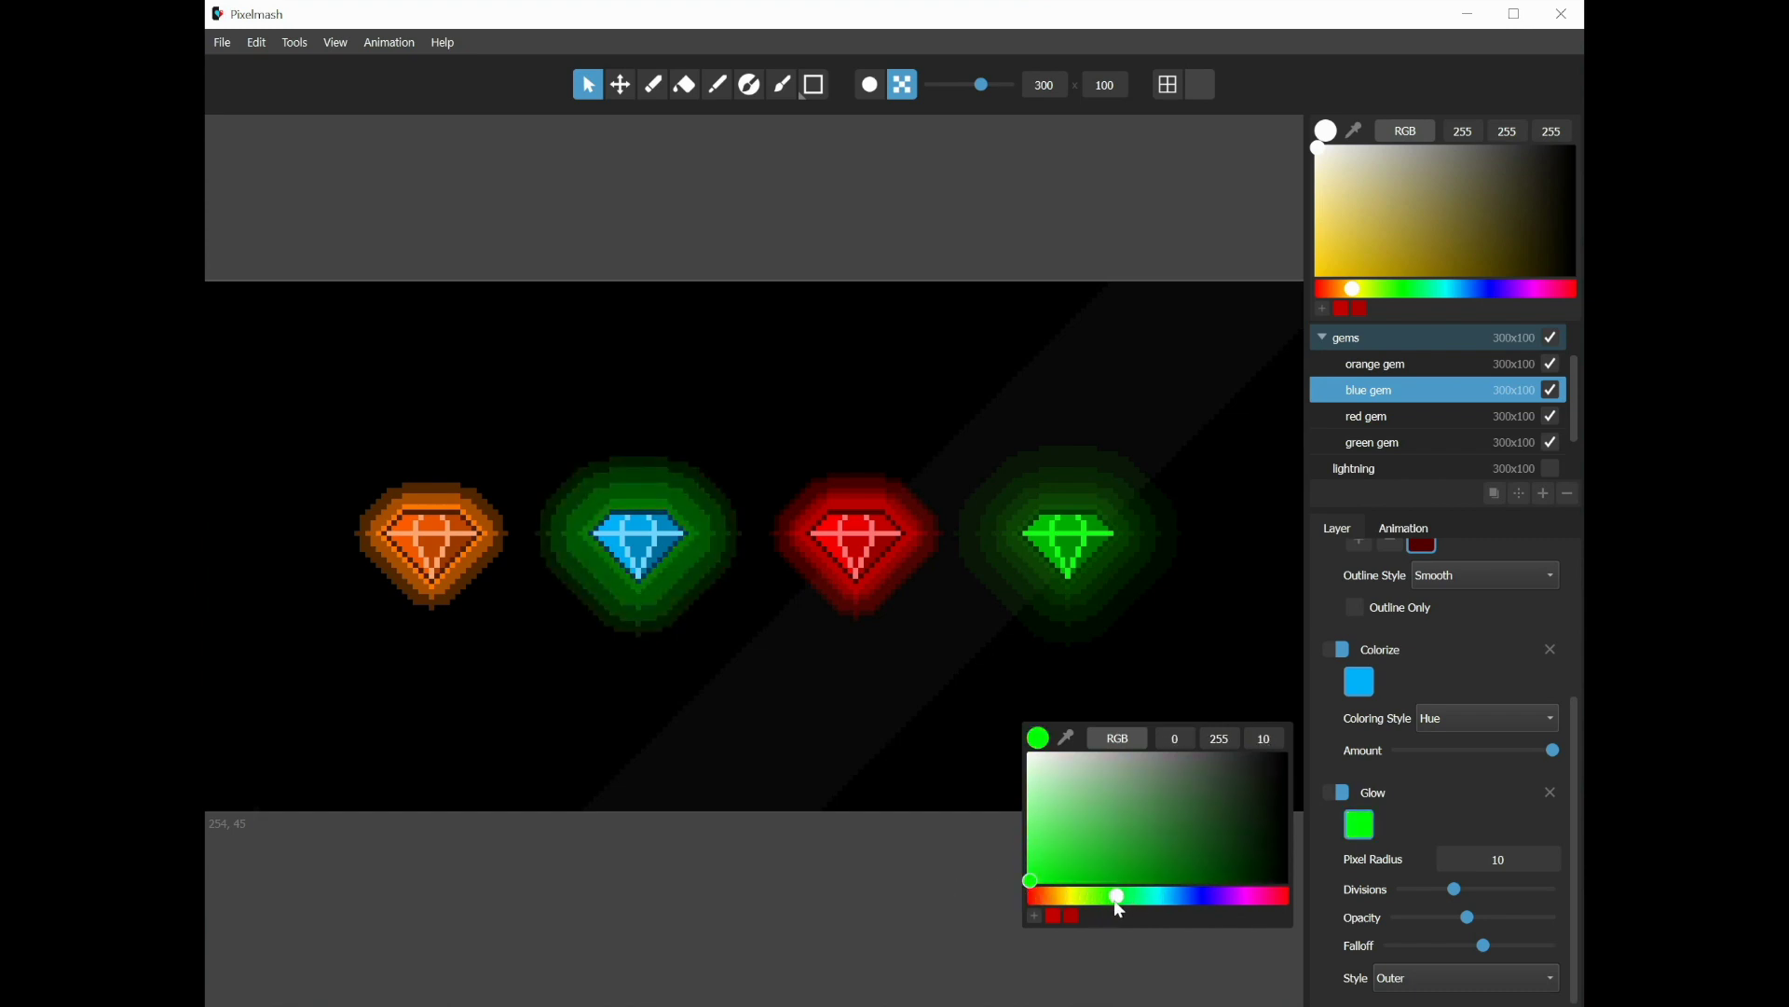
pyautogui.click(1068, 969)
pyautogui.hotkey('ctrl', 'z')
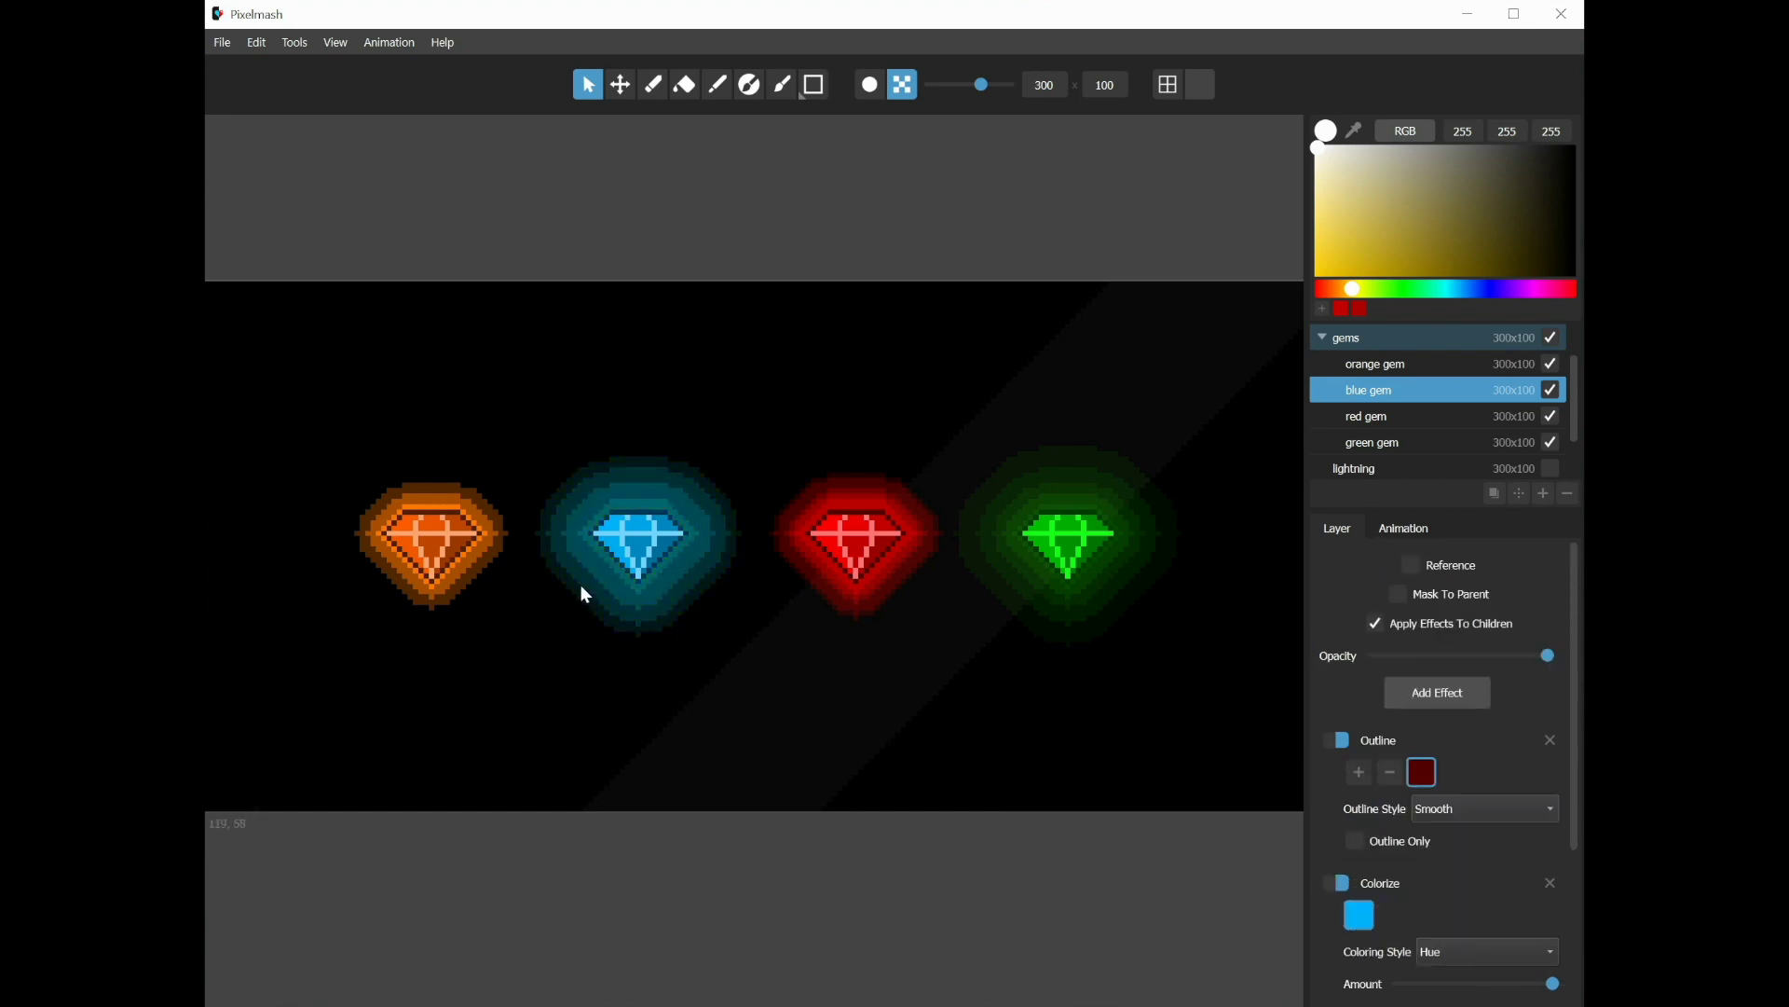
# Step: Set the Pixel Radius of the blue gem's Glow effect to 4
pyautogui.scroll(-3, 1419, 857)
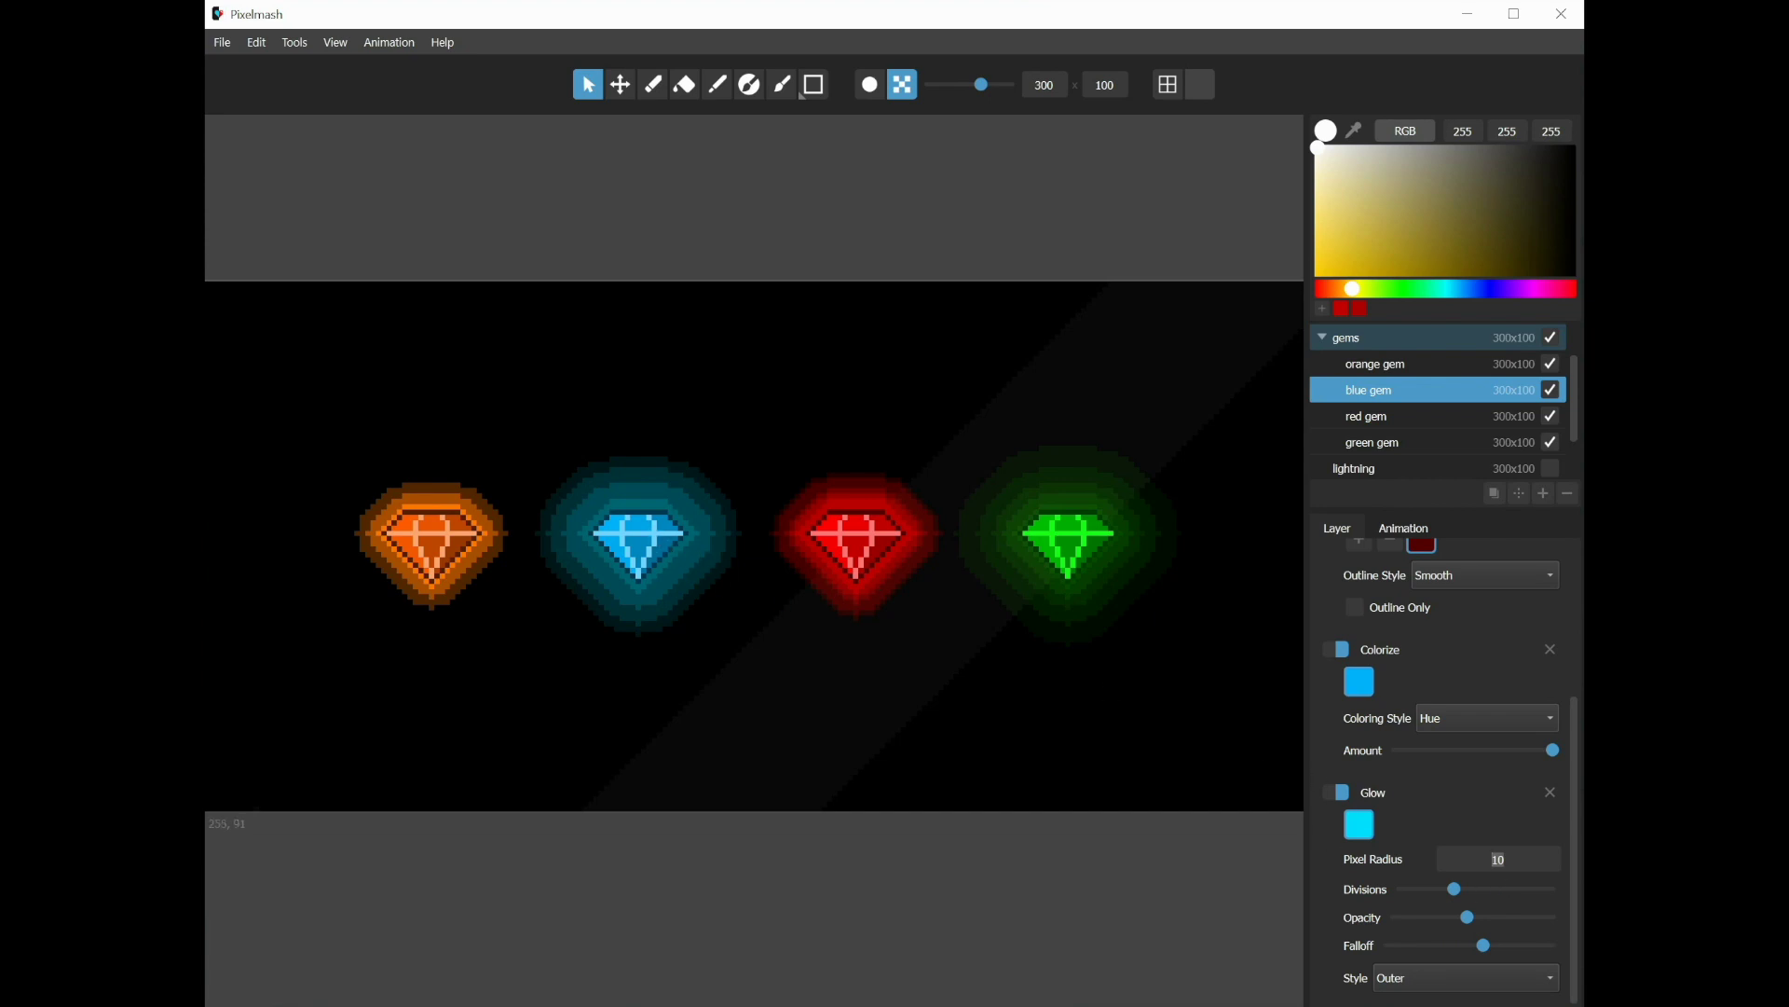
pyautogui.click(1505, 859)
pyautogui.doubleClick(1502, 860)
pyautogui.press('End')
pyautogui.press('BackSpace')
pyautogui.press('BackSpace')
pyautogui.write('4')
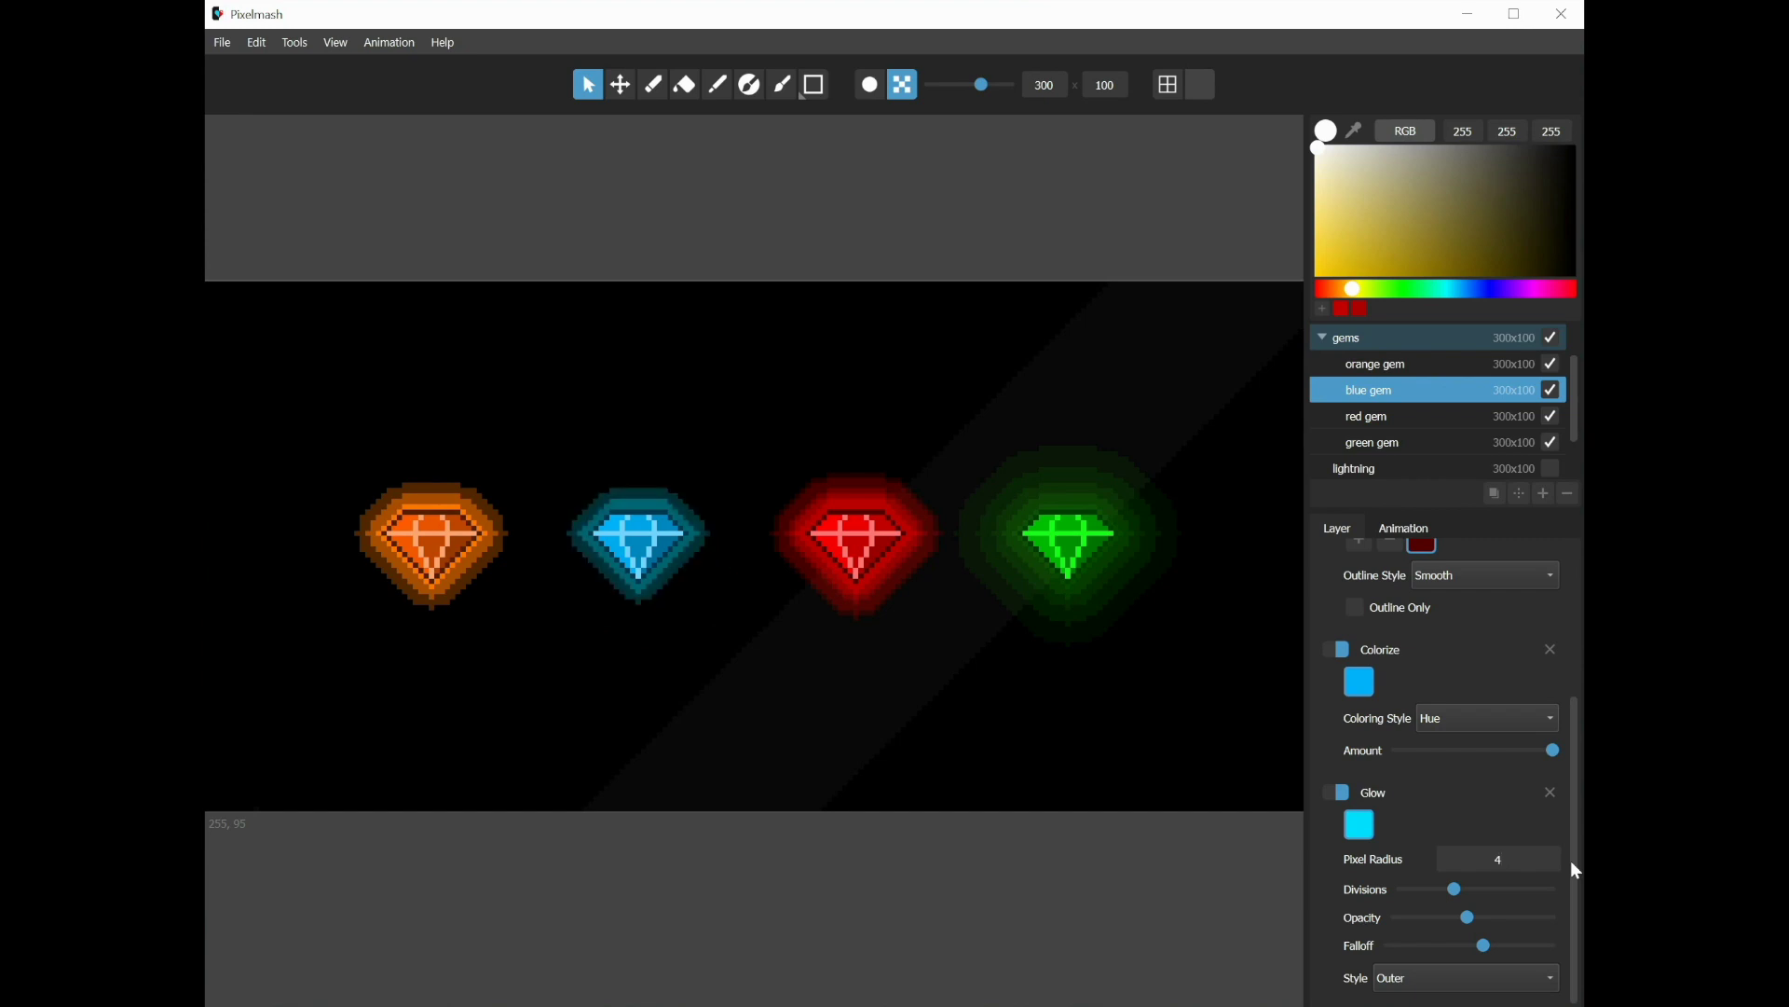
# Step: Set the blue gem's glow Pixel Radius to 20 and raise its Divisions to the maximum, inspecting the gradient up close
pyautogui.press('BackSpace')
pyautogui.write('20')
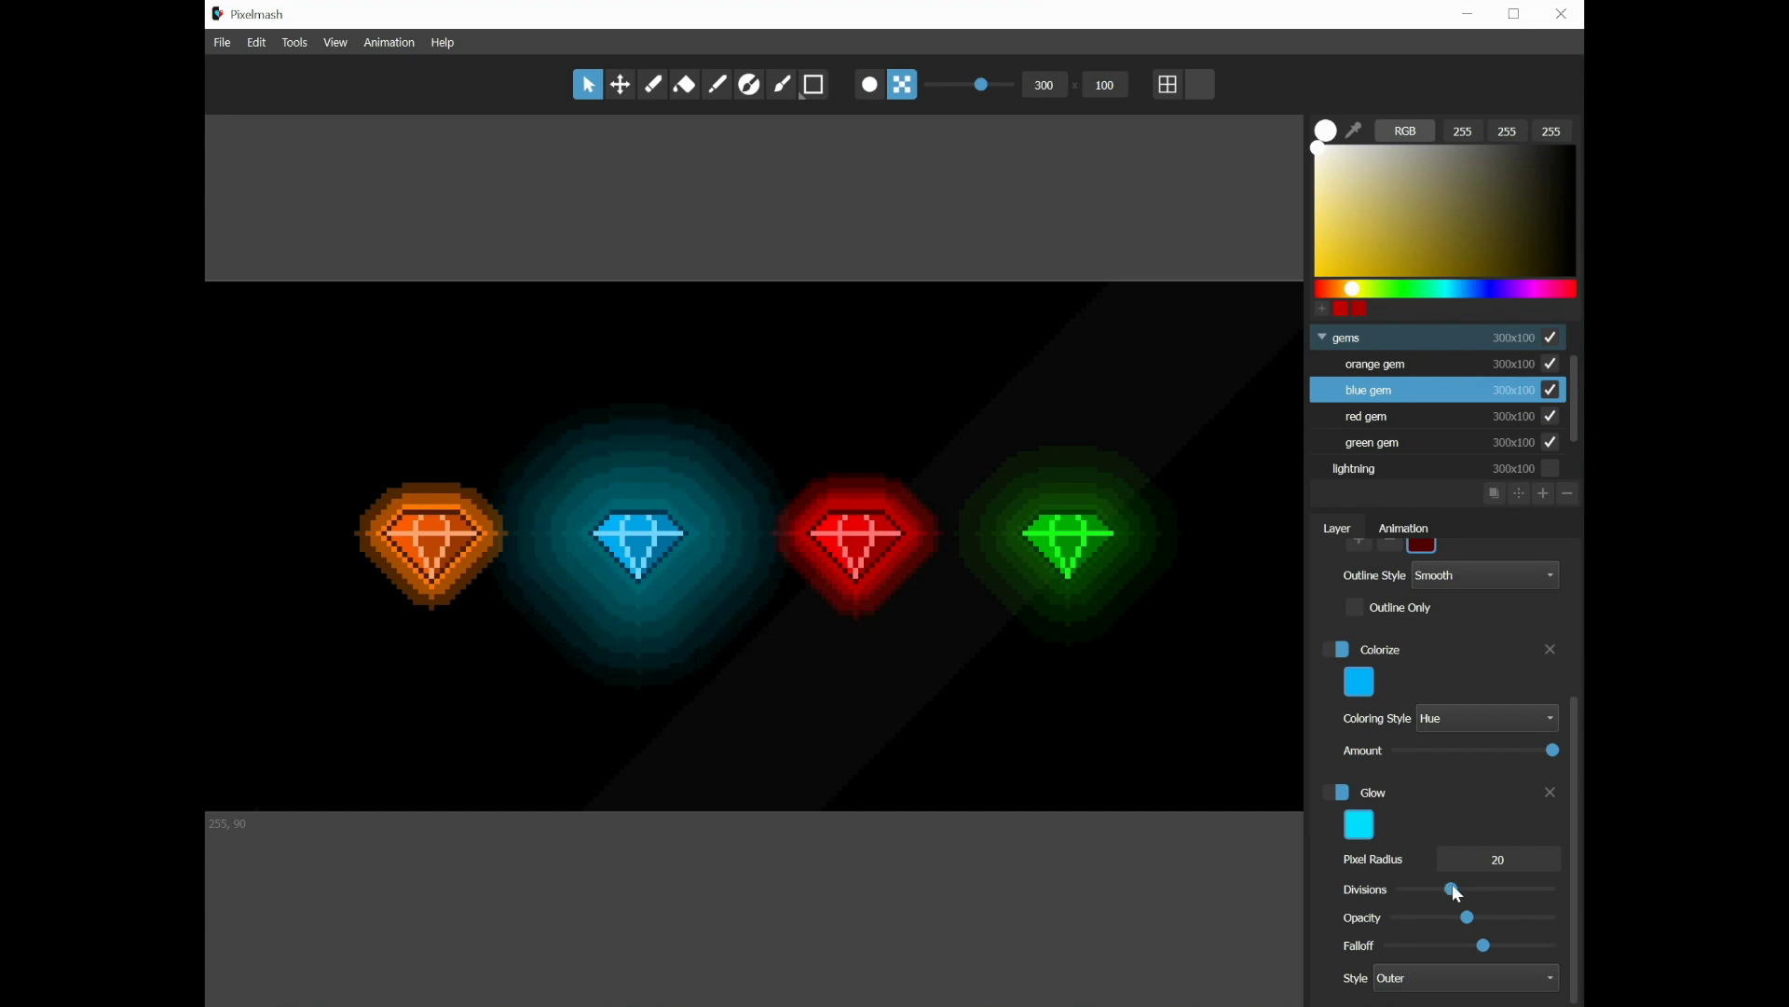
pyautogui.moveTo(1453, 886)
pyautogui.mouseDown()
pyautogui.moveTo(1407, 885)
pyautogui.moveTo(1463, 895)
pyautogui.mouseUp()
pyautogui.scroll(5, 634, 513)
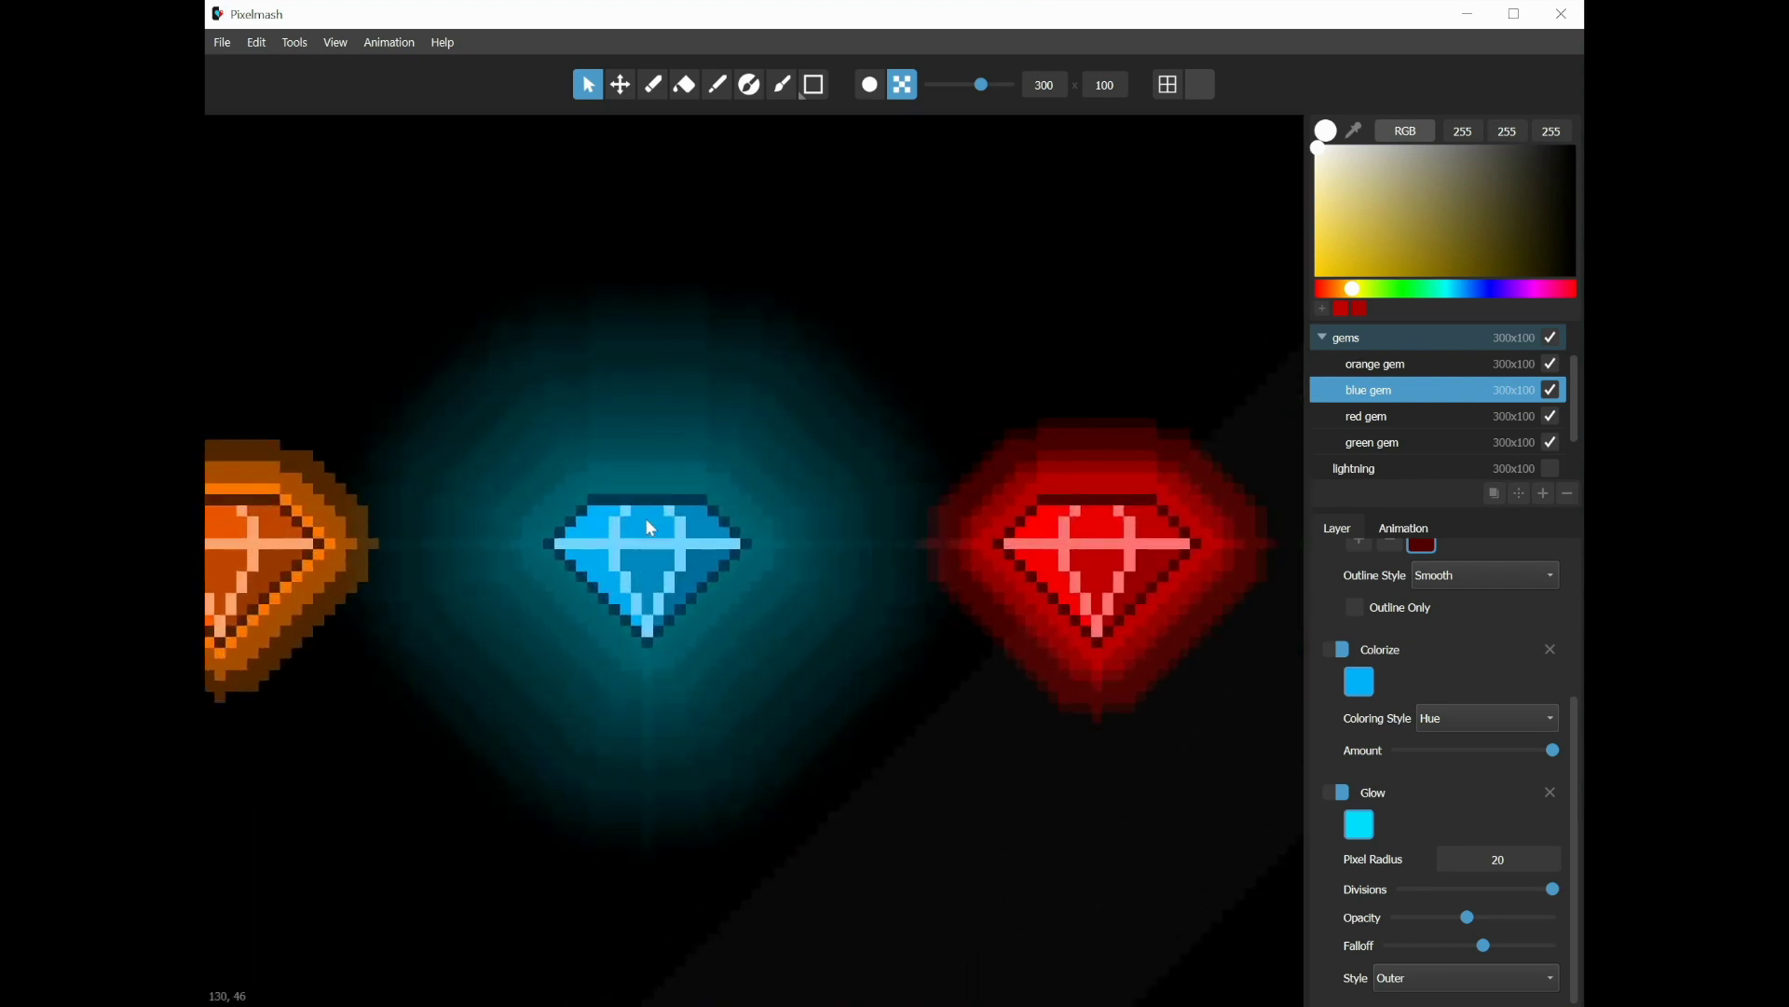
pyautogui.scroll(-4, 778, 492)
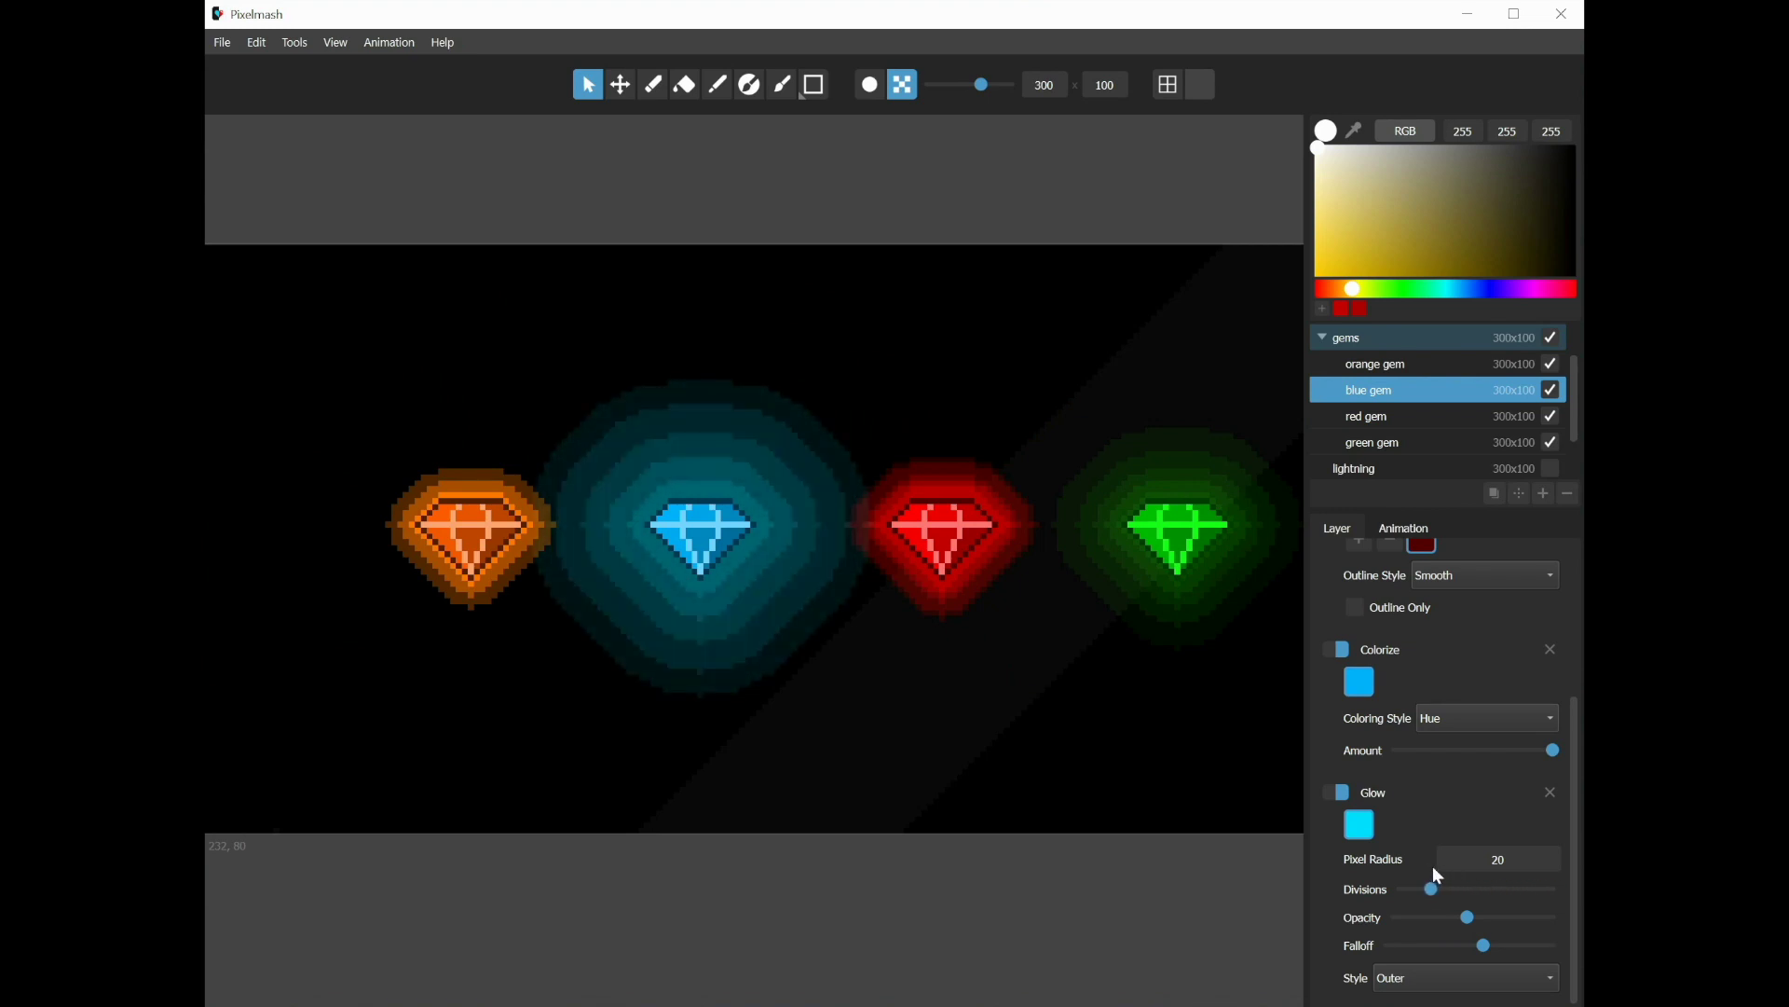
# Step: Set the blue gem's glow Pixel Radius to 10 and try high Divisions before settling on about one third of the range
pyautogui.doubleClick(1506, 859)
pyautogui.write('10')
pyautogui.press('Return')
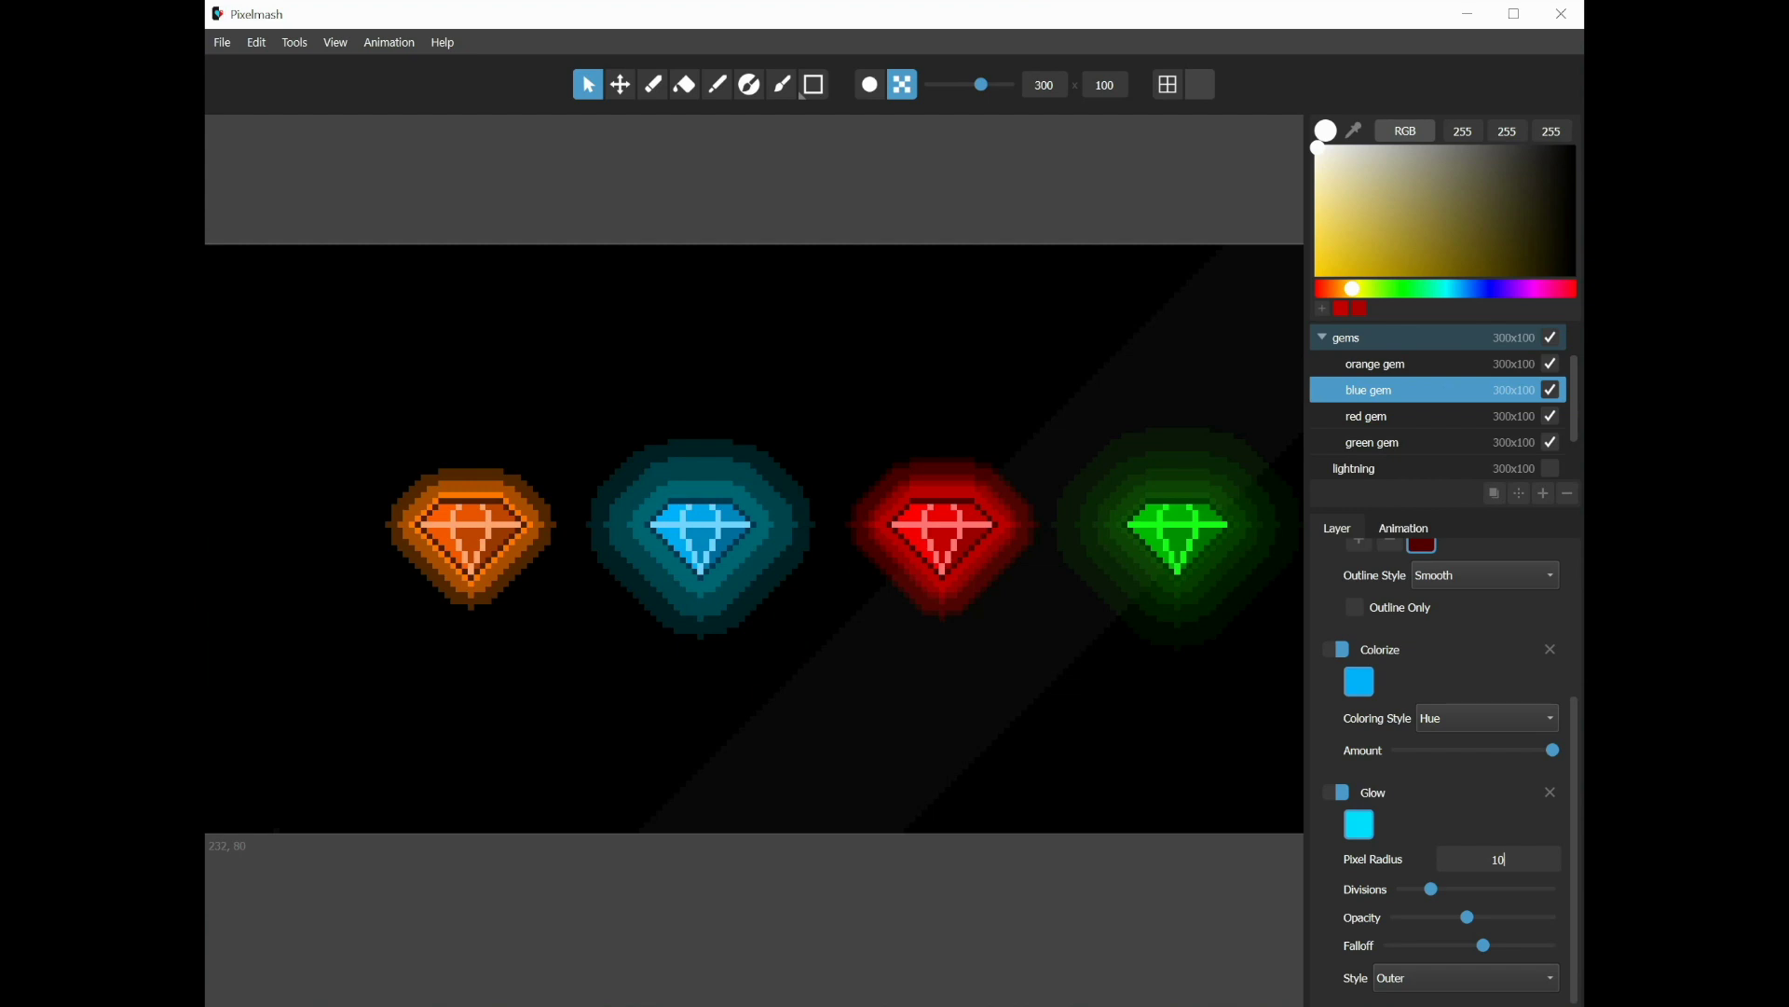
pyautogui.moveTo(1430, 892); pyautogui.dragTo(1526, 893)
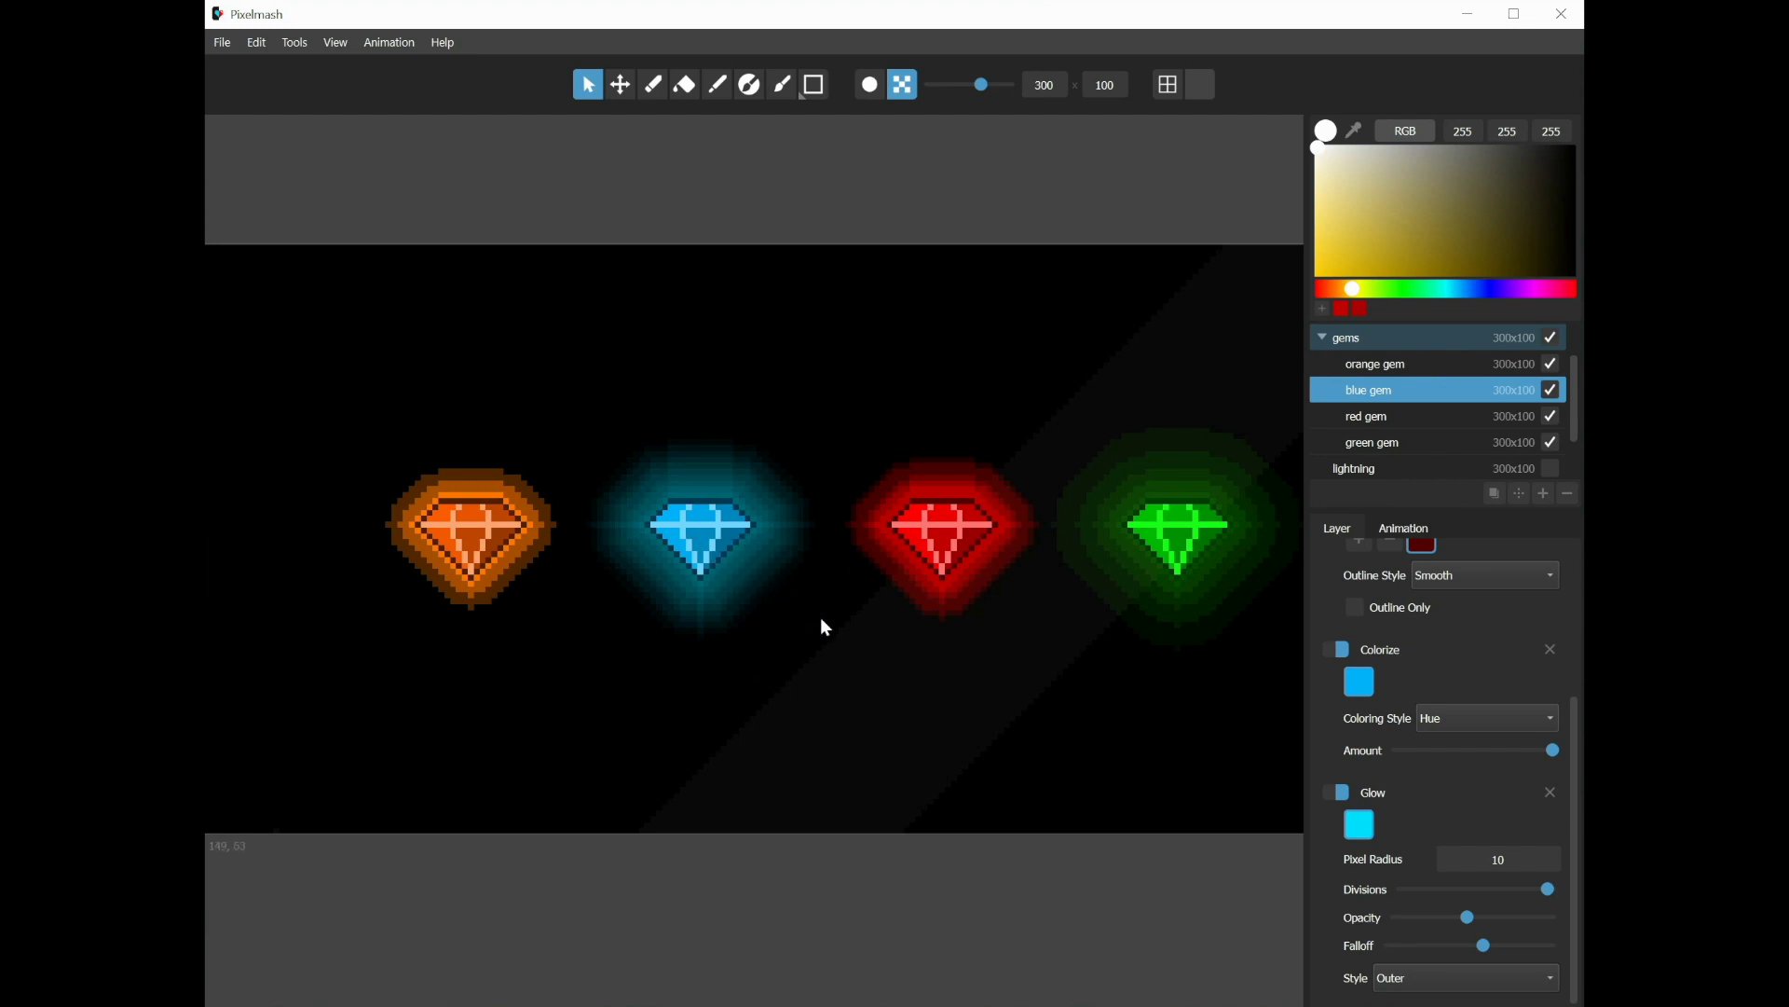
pyautogui.moveTo(1539, 887); pyautogui.dragTo(1457, 898)
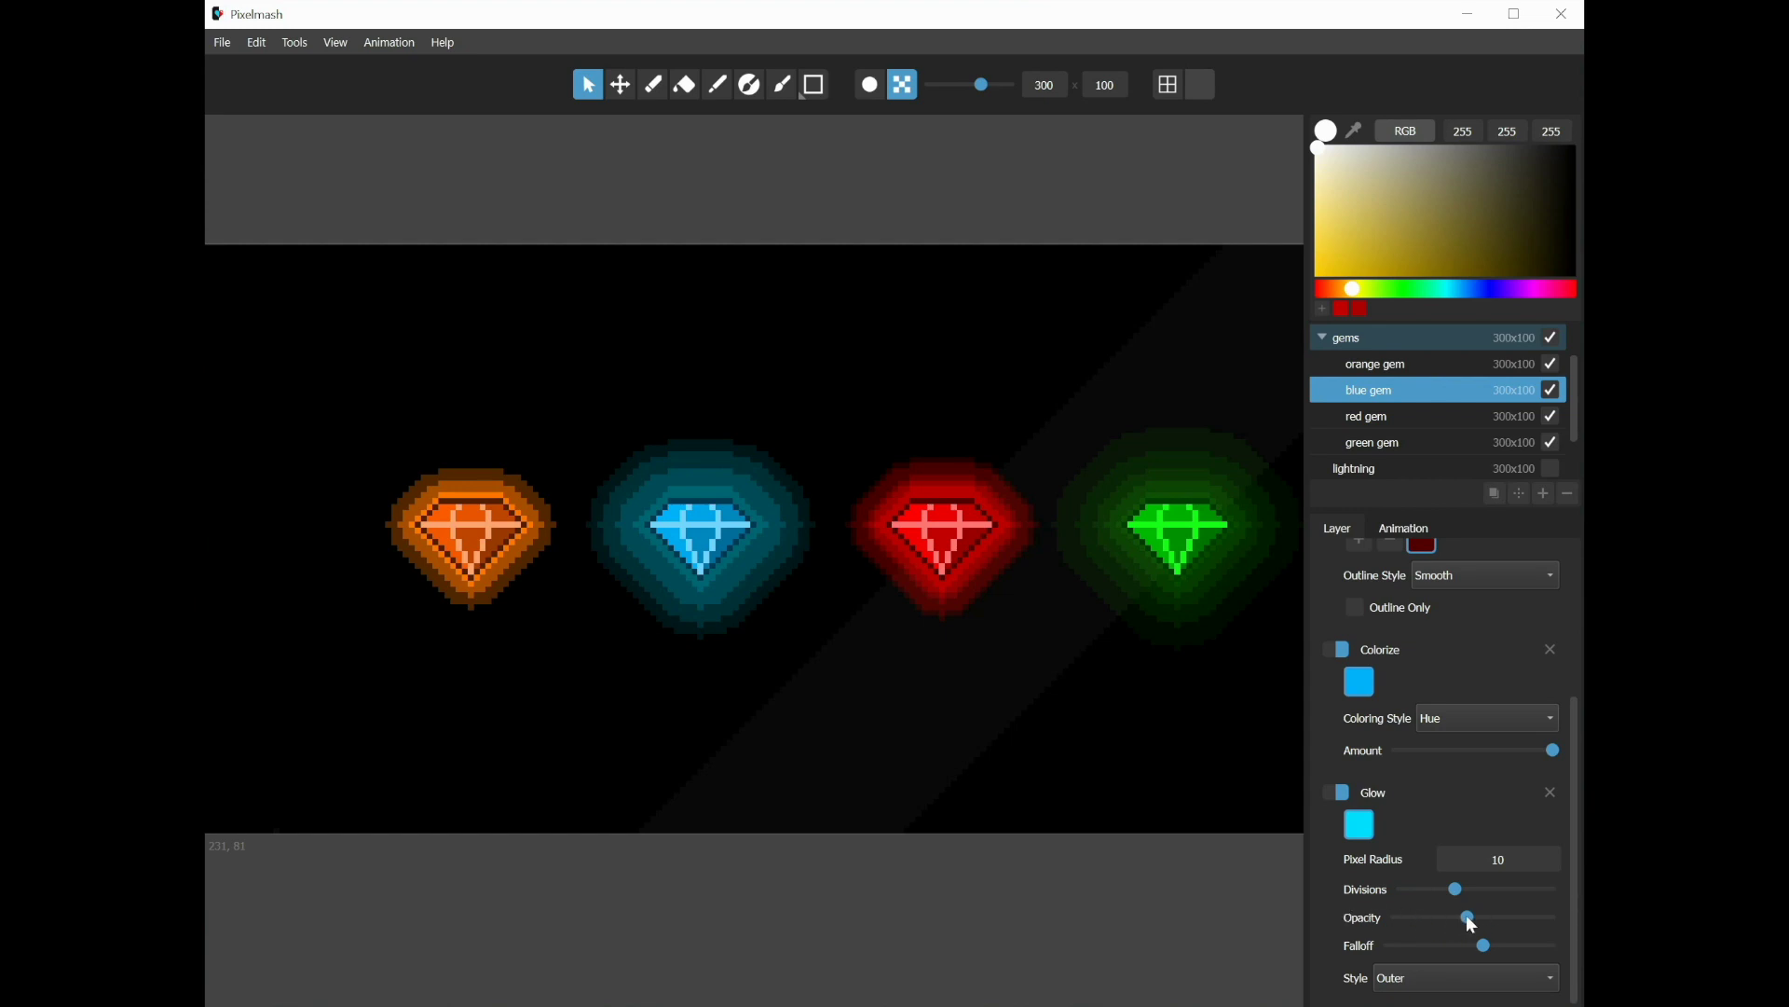
# Step: Lower the blue gem's glow Opacity slightly and set its Falloff to about one third of the range after trying other strengths
pyautogui.moveTo(1471, 921)
pyautogui.mouseDown()
pyautogui.moveTo(1555, 923)
pyautogui.moveTo(1403, 915)
pyautogui.moveTo(1487, 924)
pyautogui.moveTo(1452, 919)
pyautogui.mouseUp()
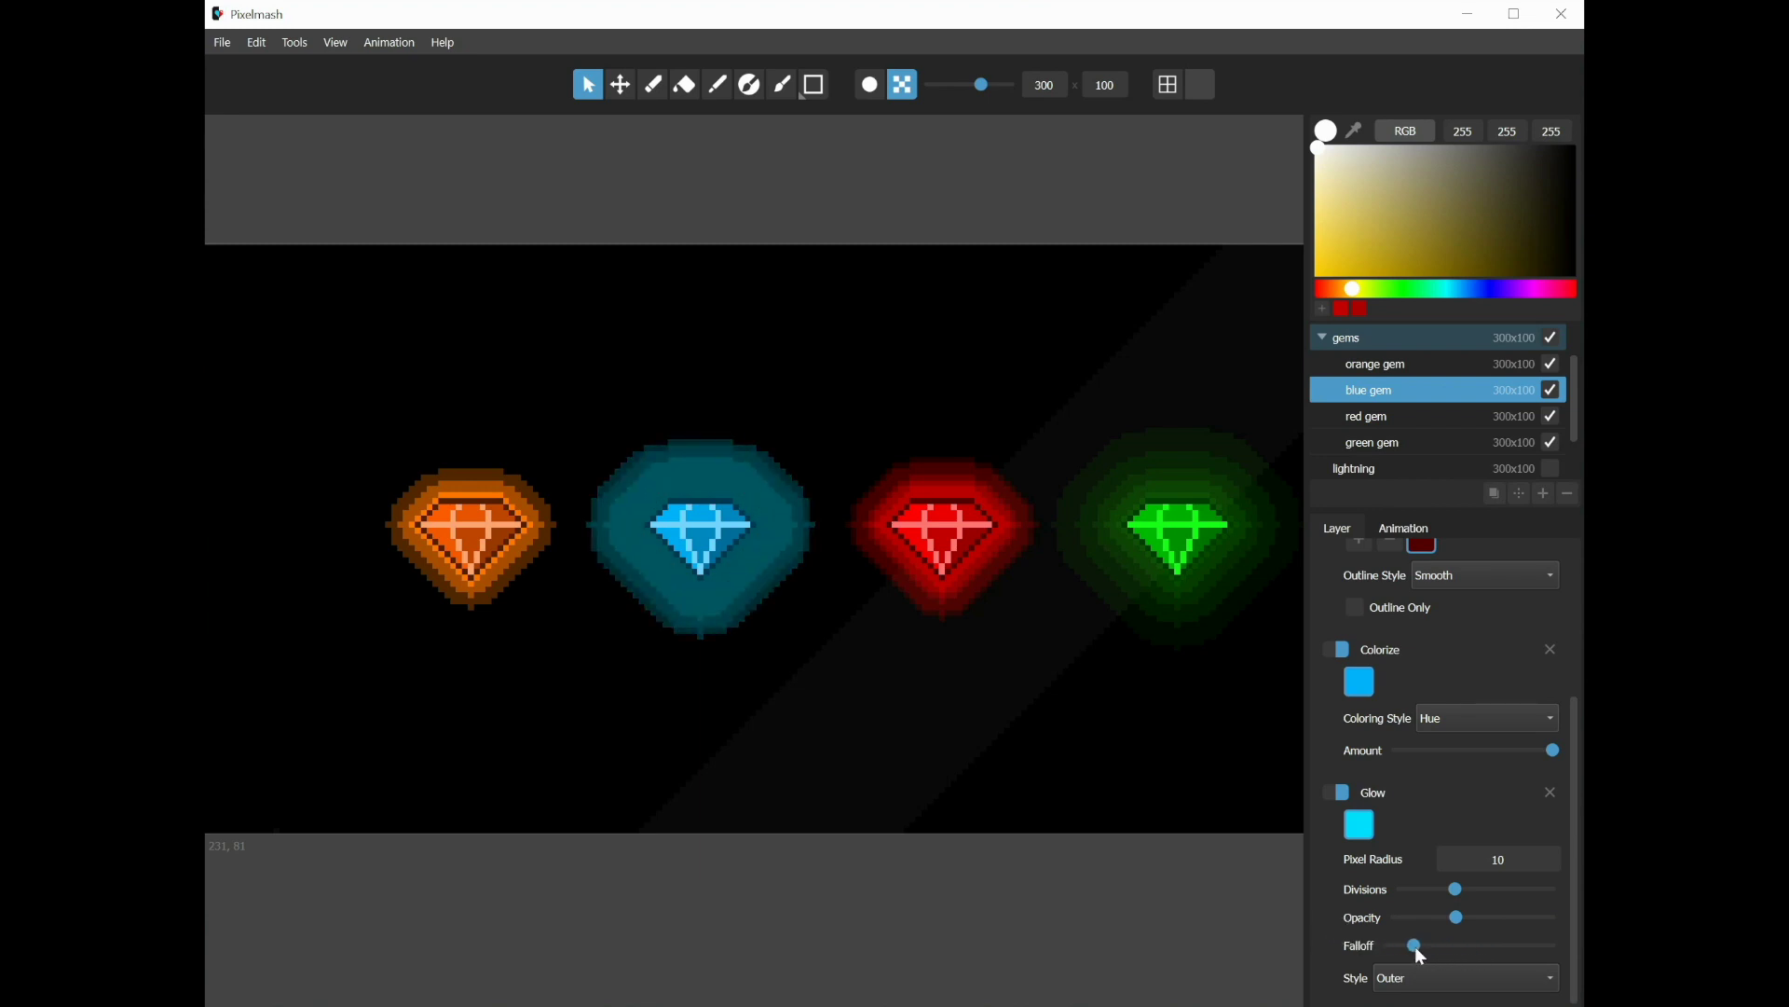
pyautogui.moveTo(1505, 952)
pyautogui.mouseDown()
pyautogui.moveTo(1546, 955)
pyautogui.moveTo(1367, 962)
pyautogui.moveTo(1486, 966)
pyautogui.moveTo(1398, 943)
pyautogui.moveTo(1559, 952)
pyautogui.moveTo(1454, 943)
pyautogui.moveTo(1534, 948)
pyautogui.moveTo(1519, 948)
pyautogui.mouseUp()
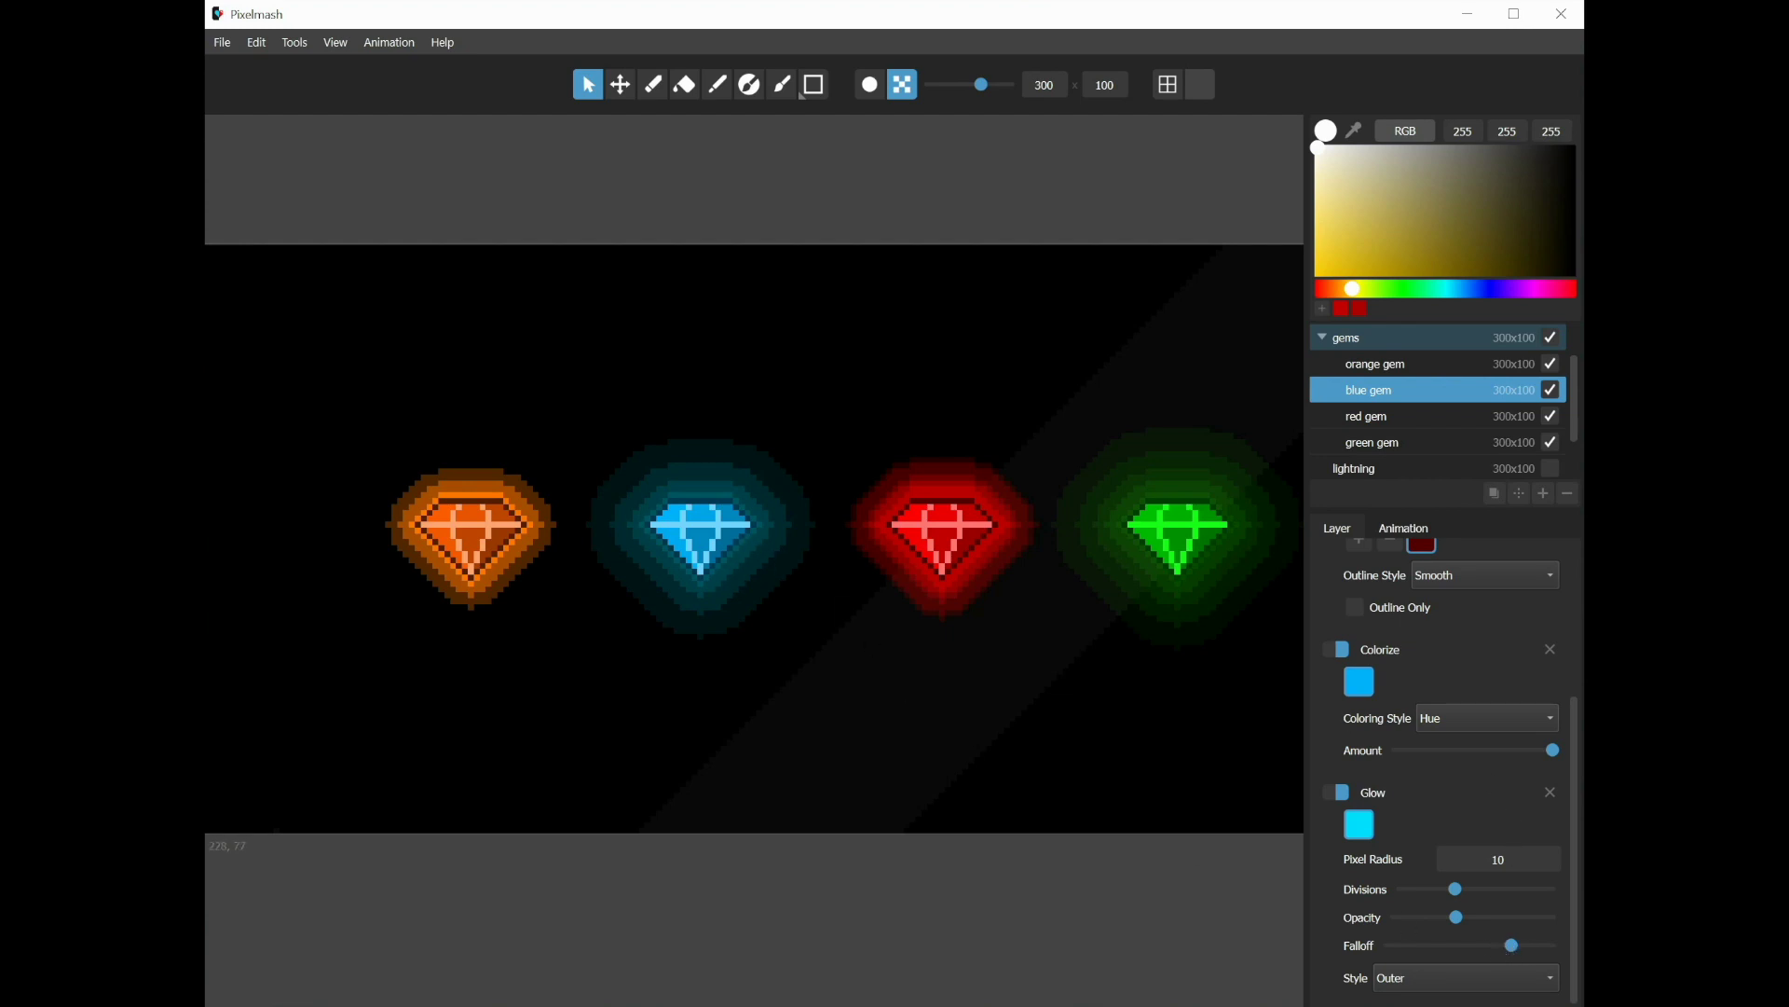
pyautogui.moveTo(1509, 948); pyautogui.dragTo(1432, 930)
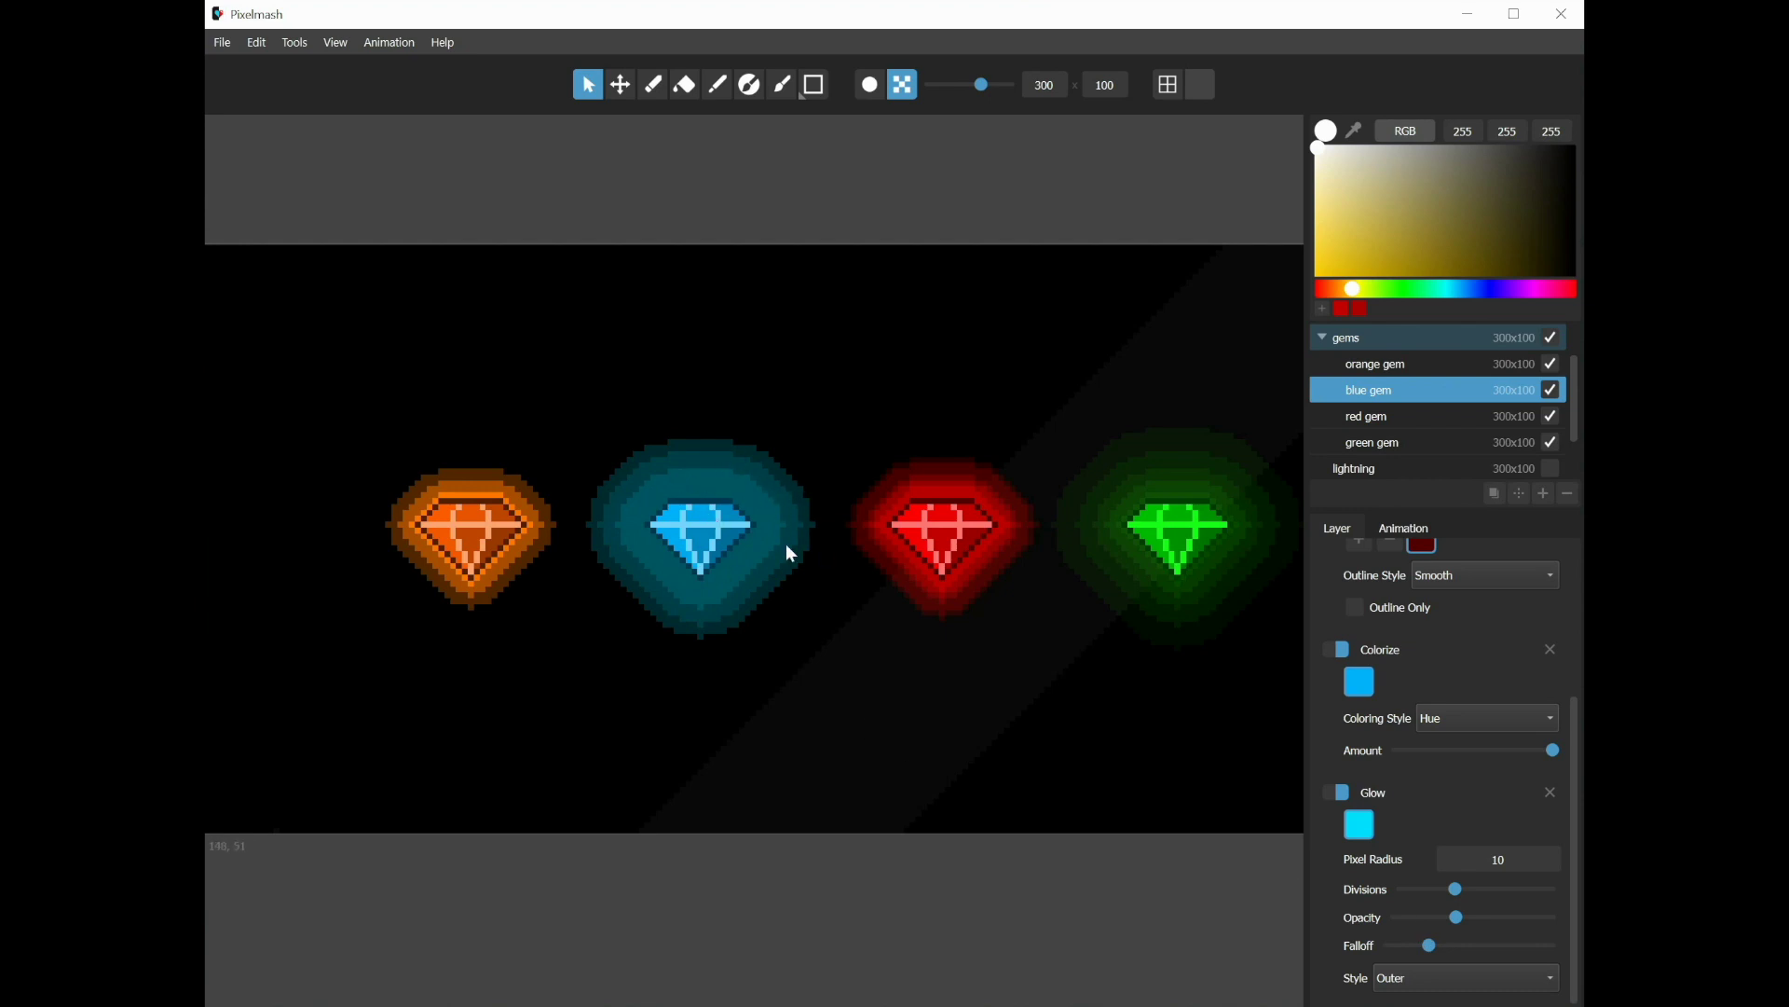
pyautogui.moveTo(1429, 946)
pyautogui.mouseDown()
pyautogui.moveTo(1526, 947)
pyautogui.moveTo(1416, 932)
pyautogui.moveTo(1440, 932)
pyautogui.mouseUp()
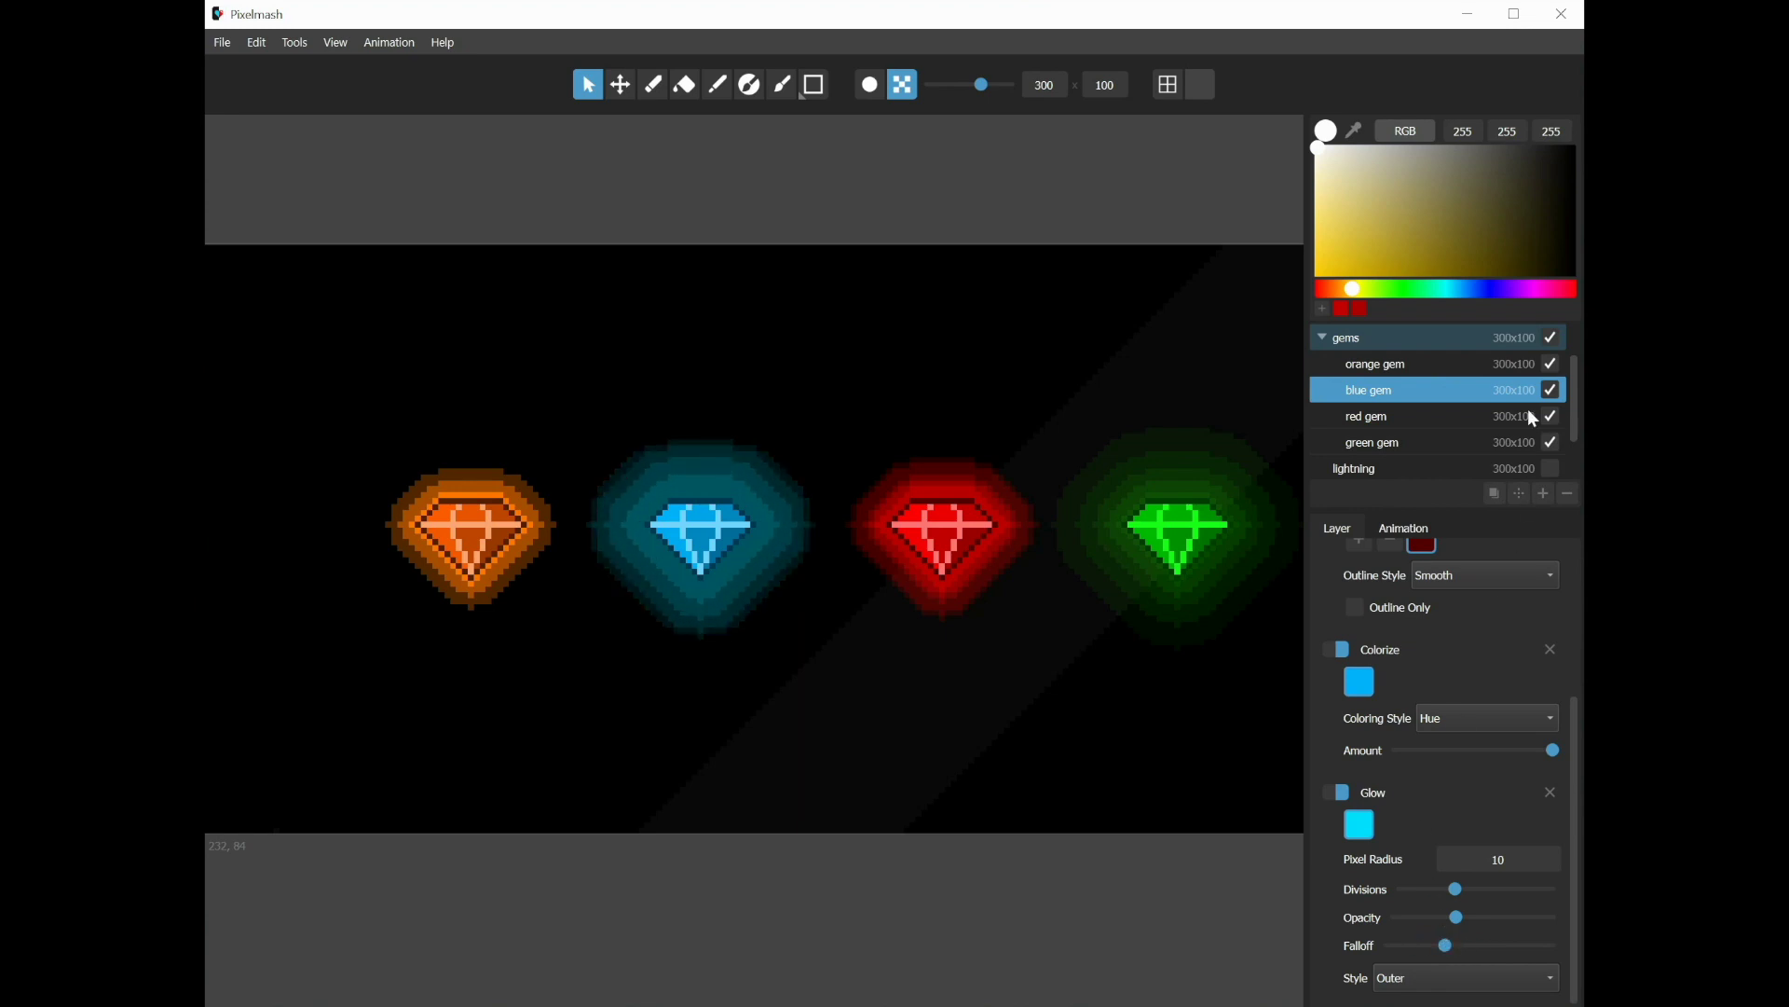
# Step: Raise the red gem's glow Falloff to about 70% of its range and view the green gem's glow settings
pyautogui.click(1426, 424)
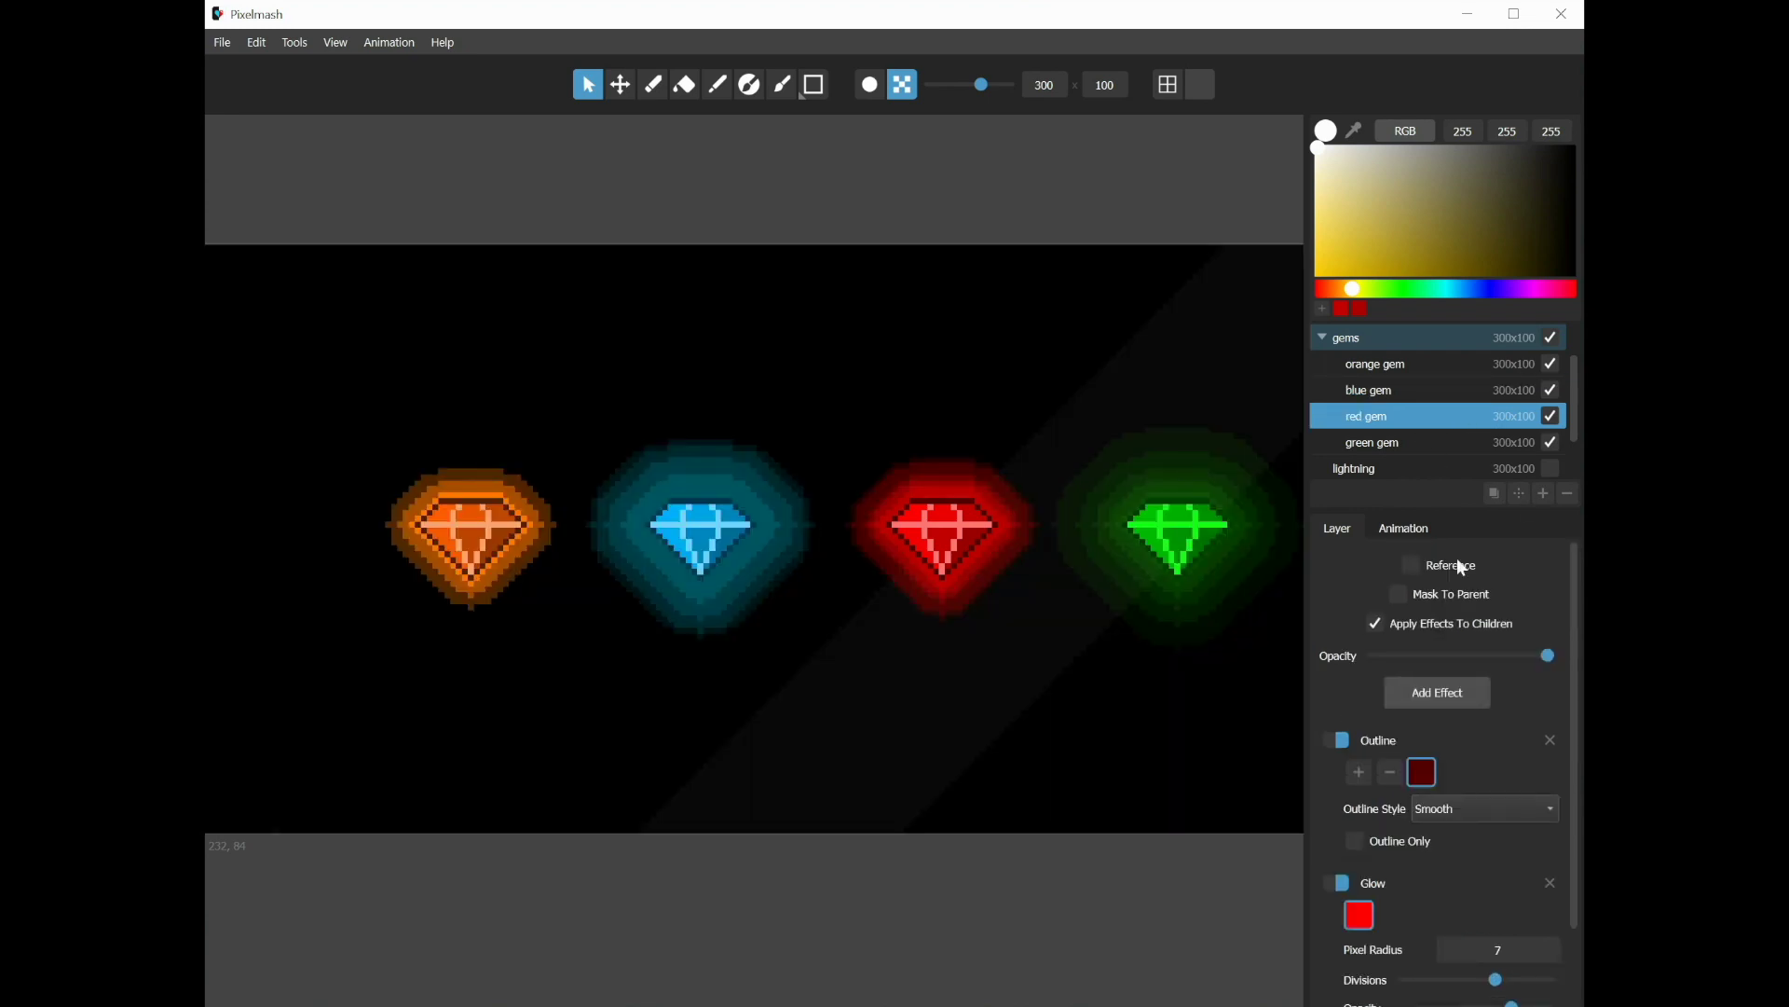
pyautogui.scroll(-2, 1492, 859)
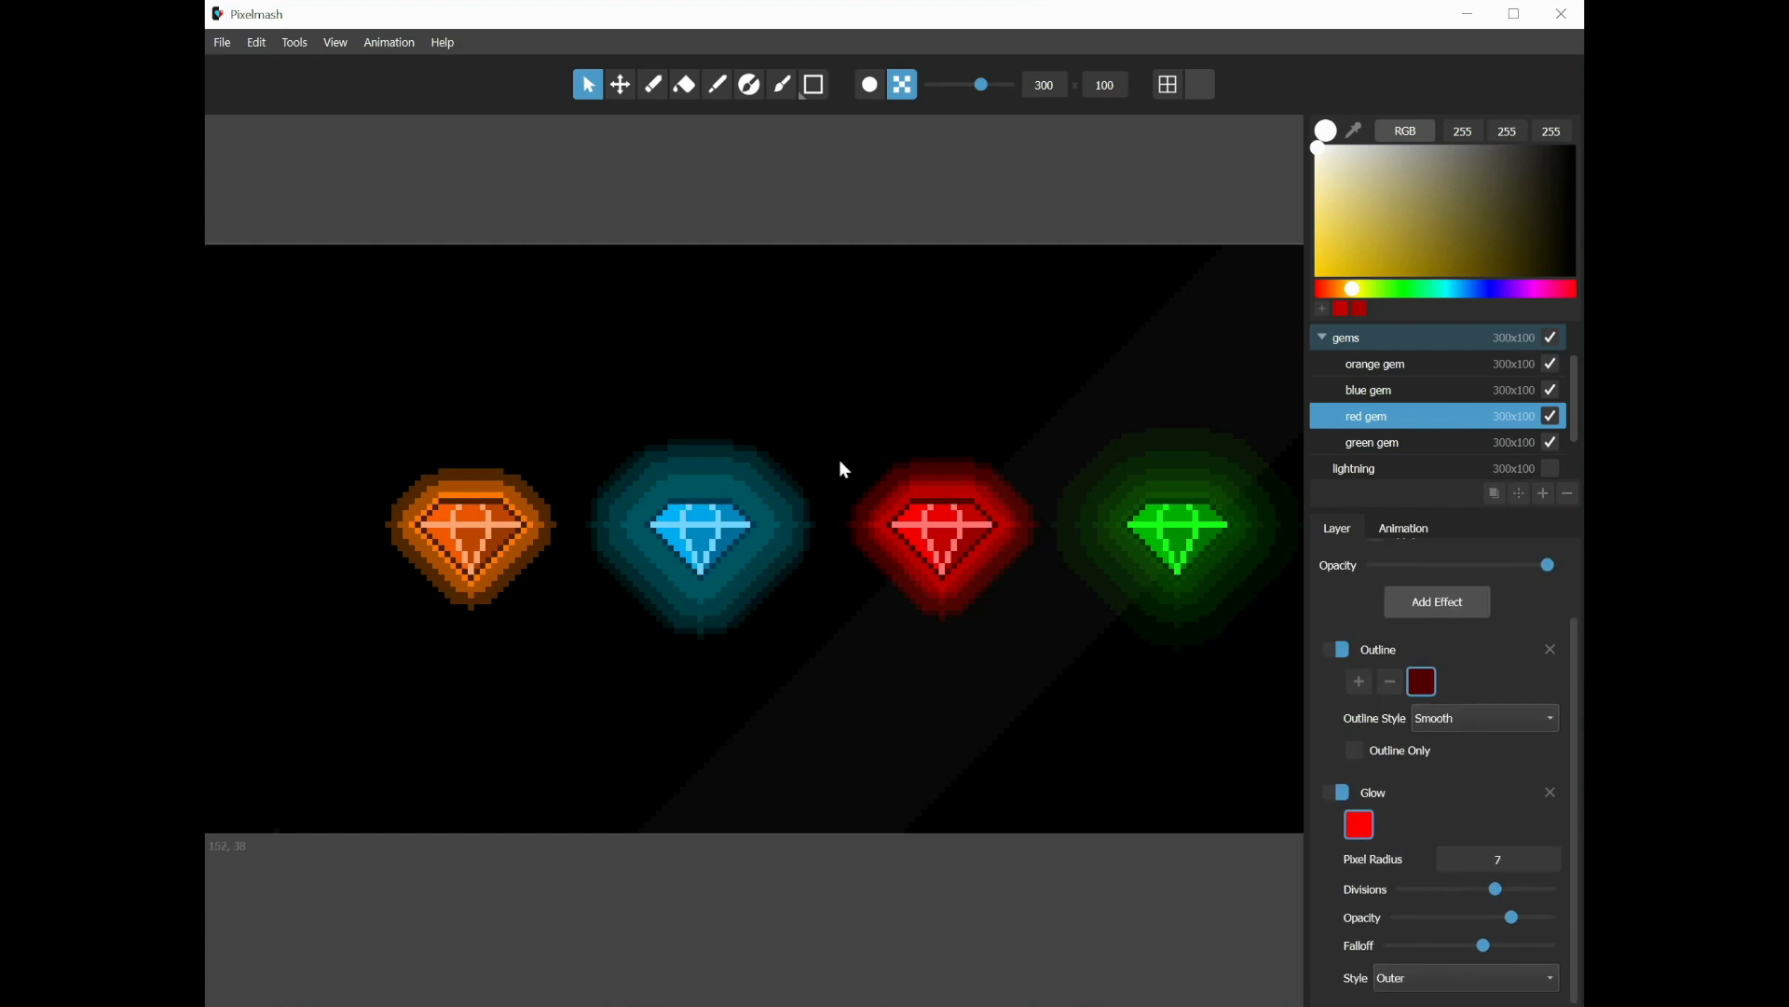
pyautogui.moveTo(1485, 951)
pyautogui.mouseDown()
pyautogui.moveTo(1501, 949)
pyautogui.moveTo(1411, 949)
pyautogui.moveTo(1533, 950)
pyautogui.moveTo(1428, 944)
pyautogui.moveTo(1508, 949)
pyautogui.mouseUp()
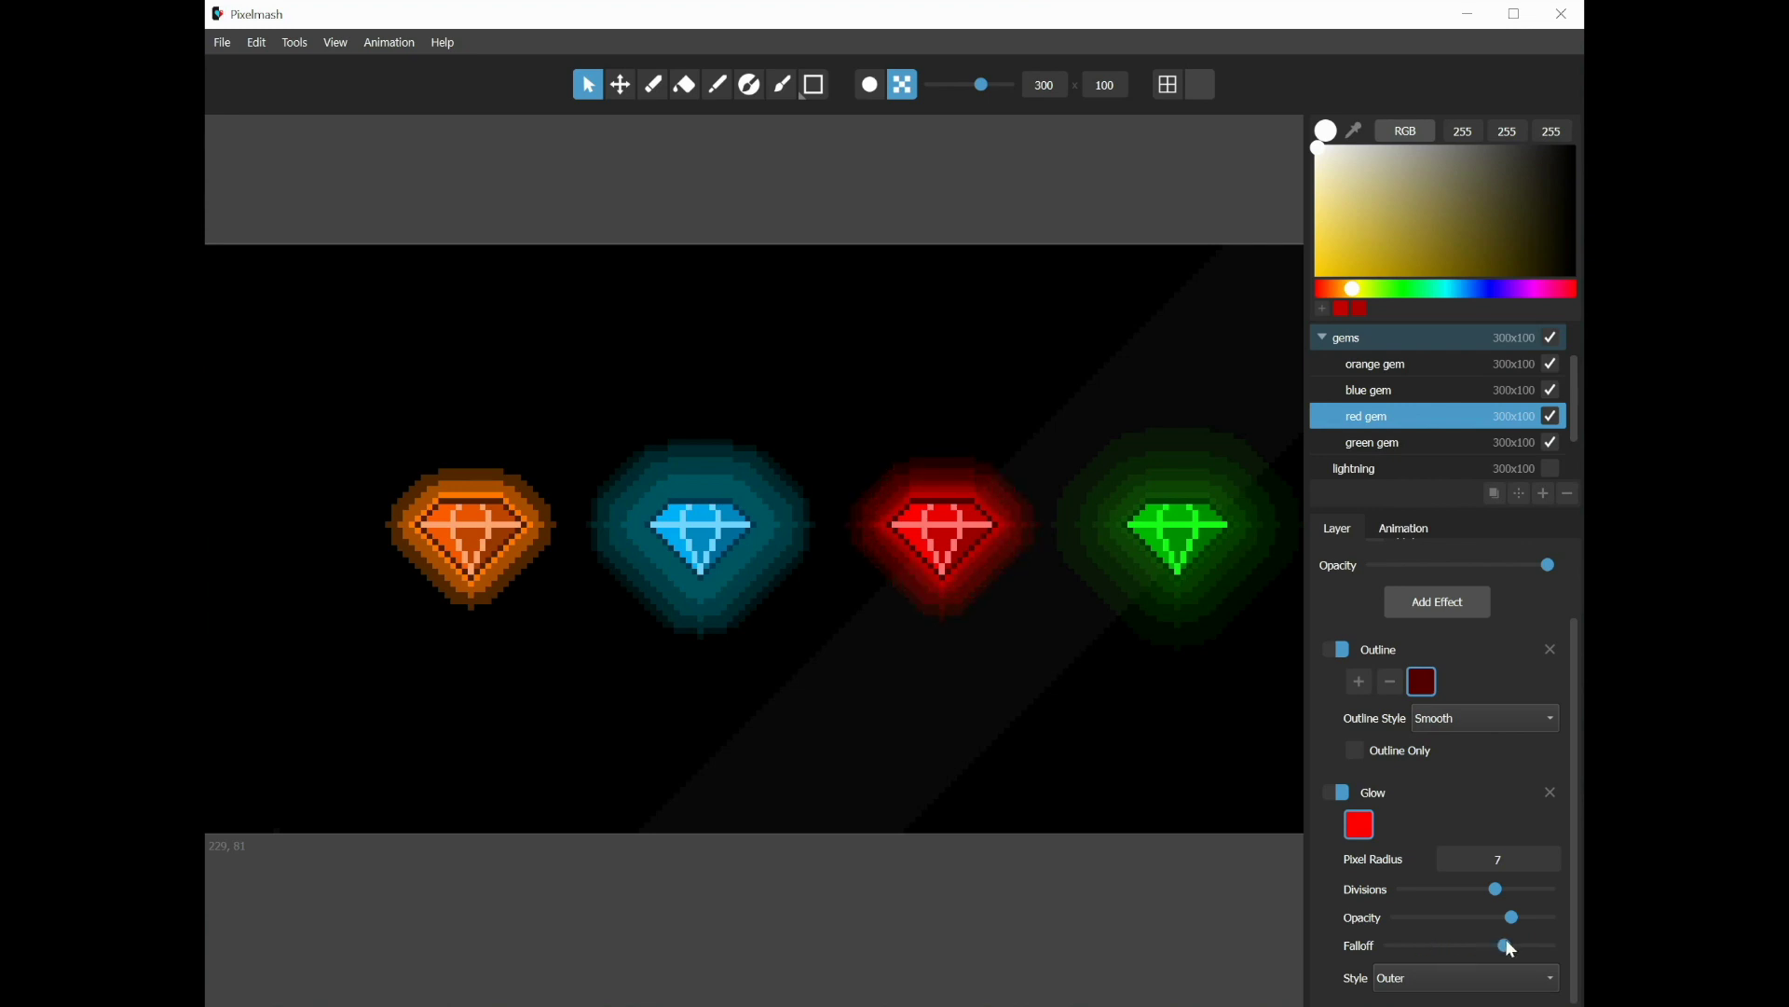
pyautogui.click(1405, 457)
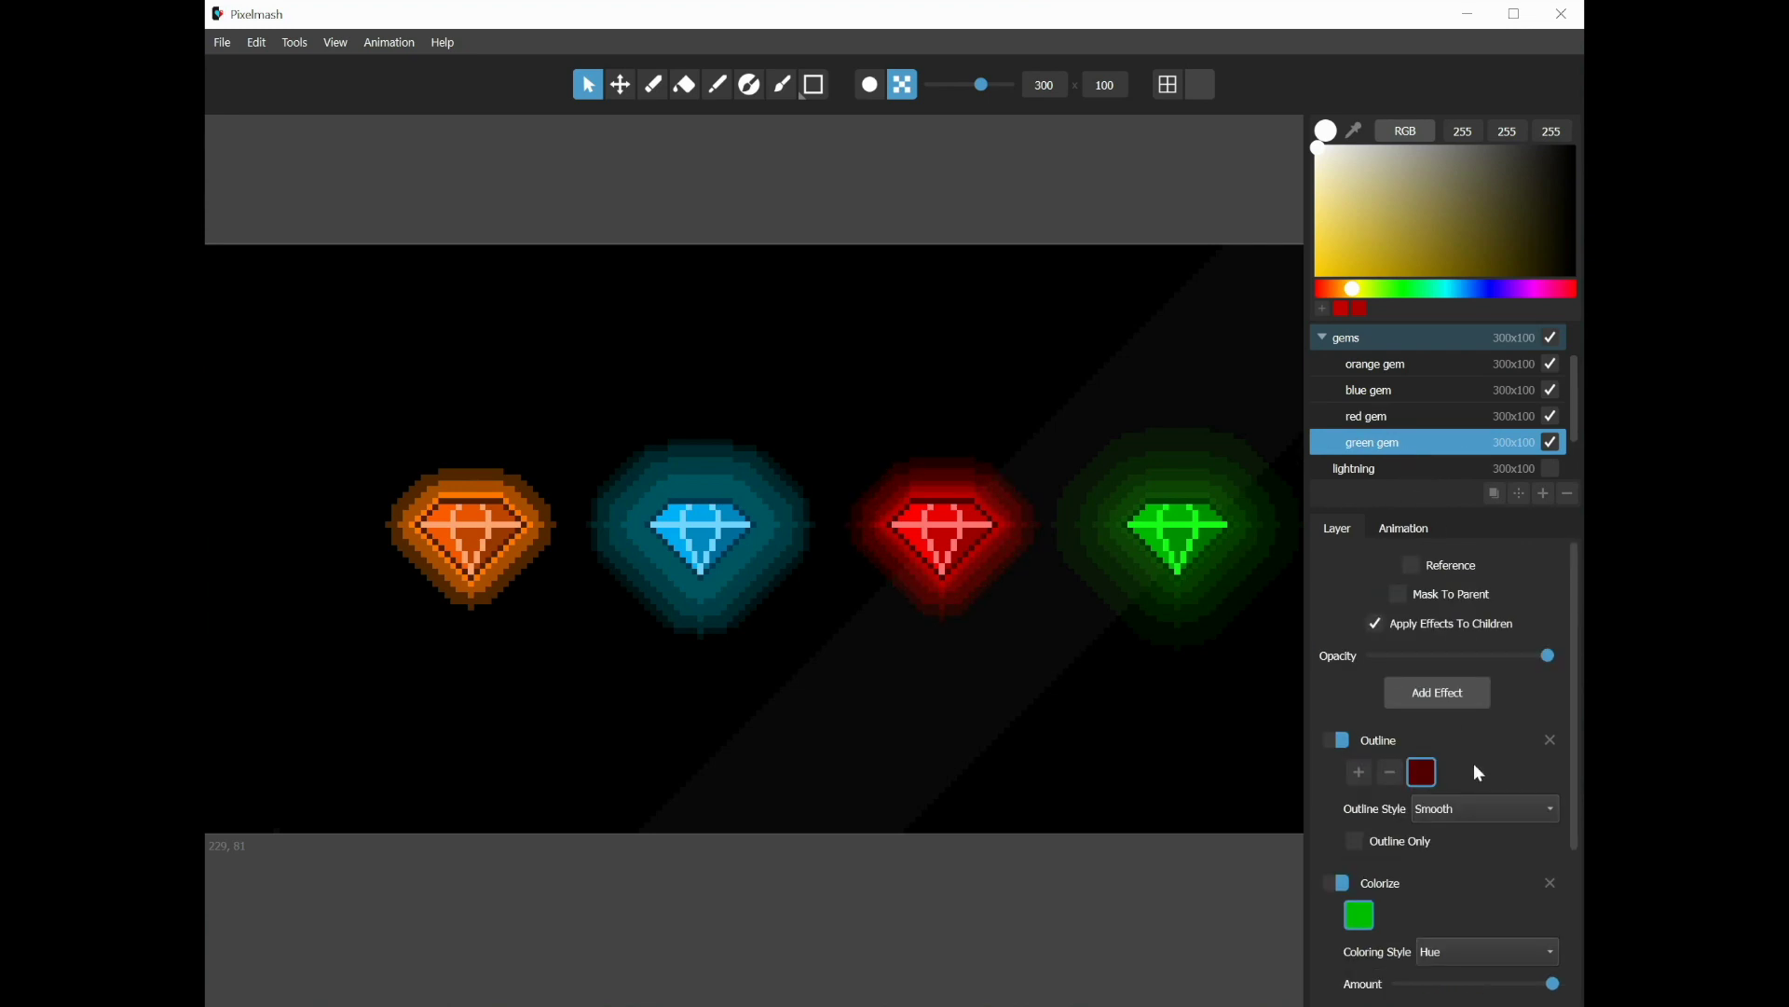
pyautogui.scroll(-5, 1482, 820)
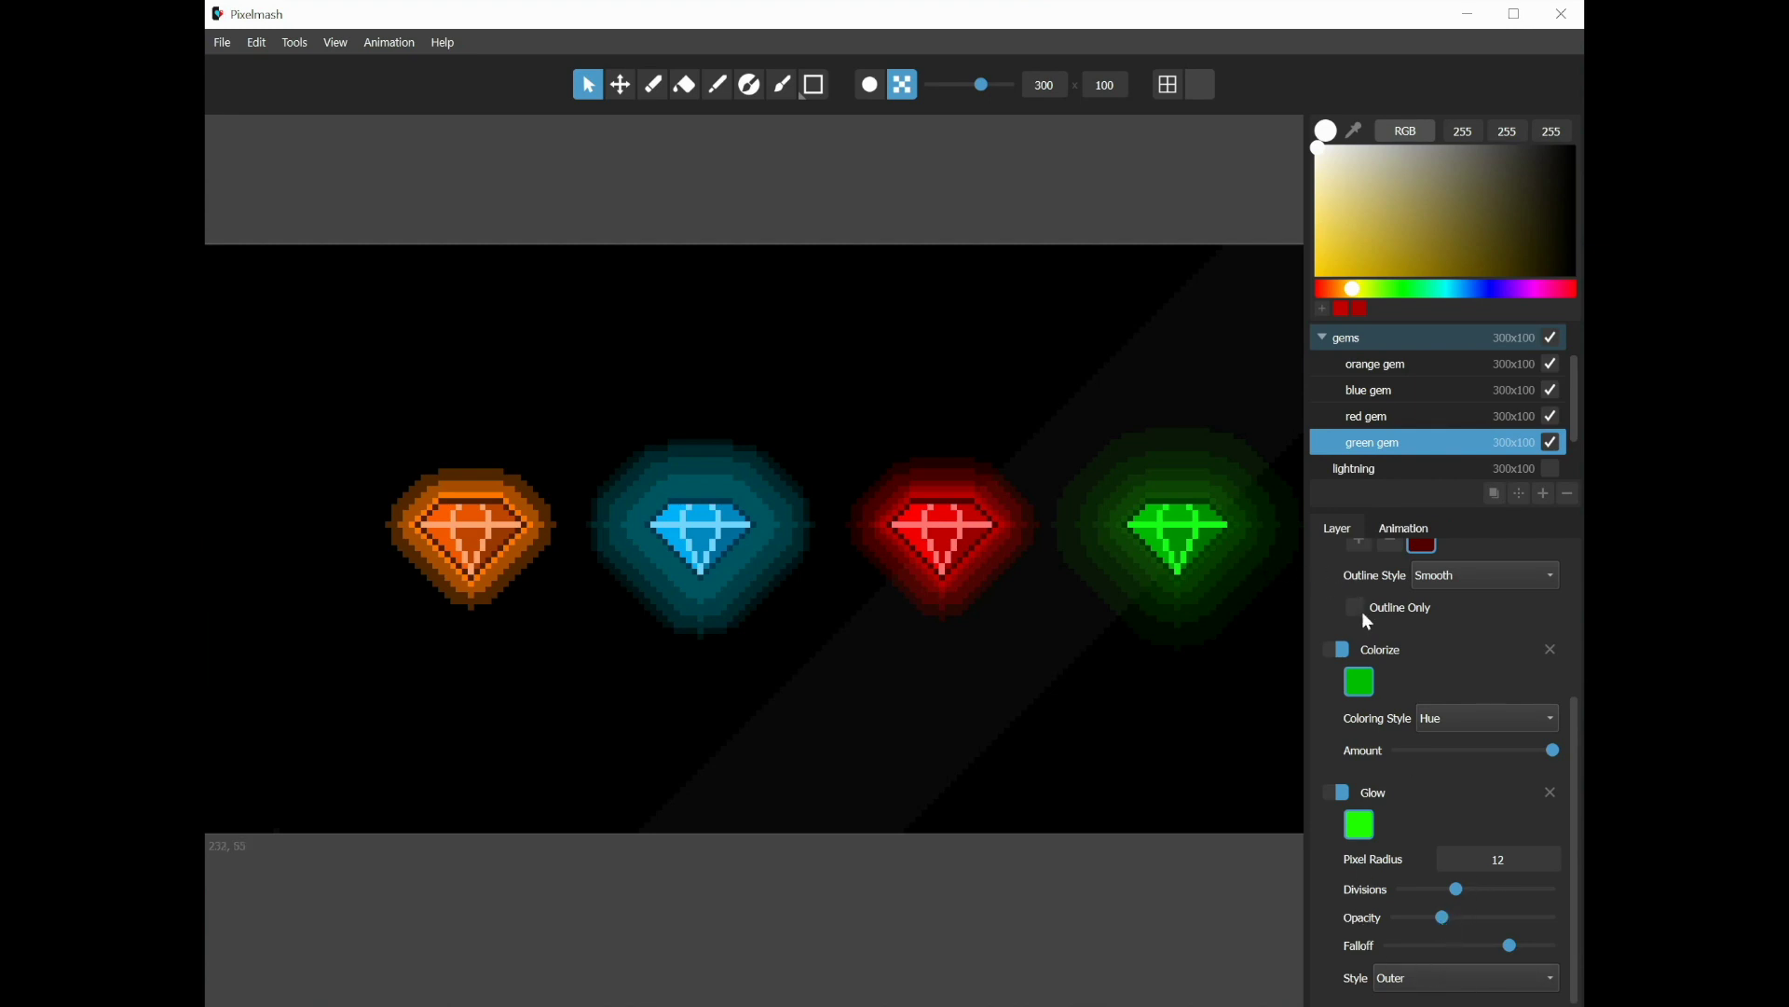
# Step: Set the red gem's glow to Inner style with a Pixel Radius of 3 and a white color (RGB 255, 255, 255)
pyautogui.click(1379, 414)
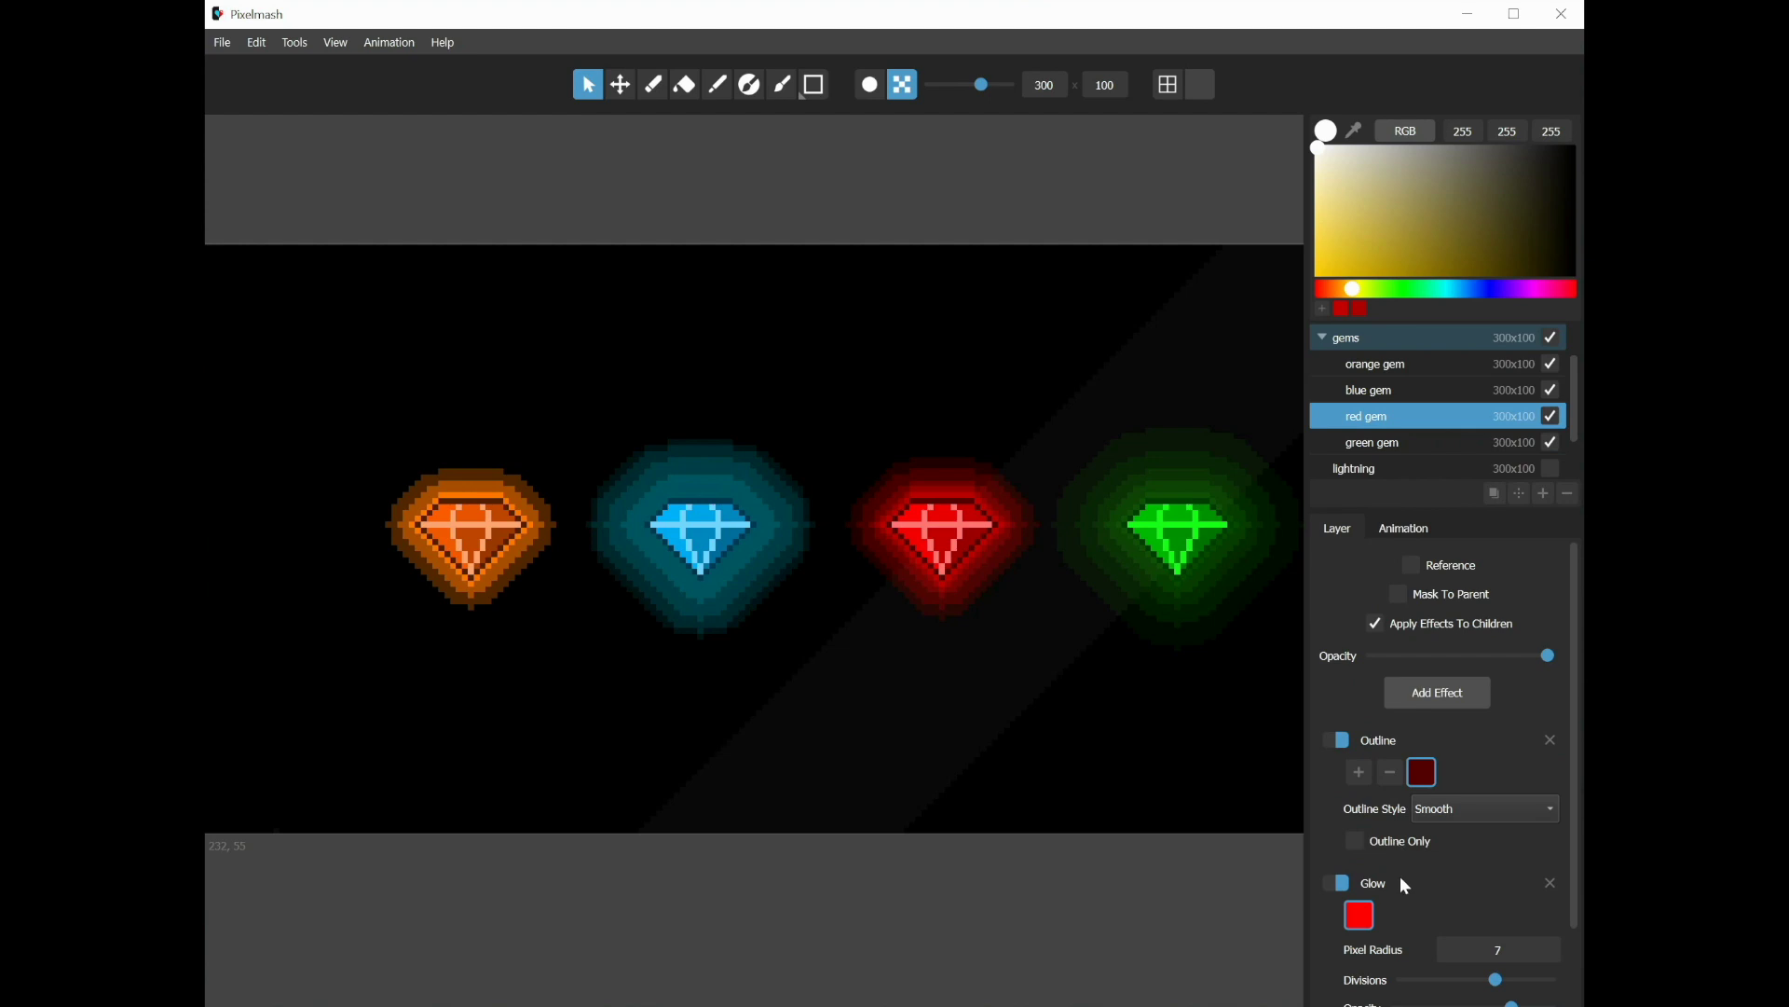
pyautogui.scroll(-2, 1424, 881)
pyautogui.click(1456, 989)
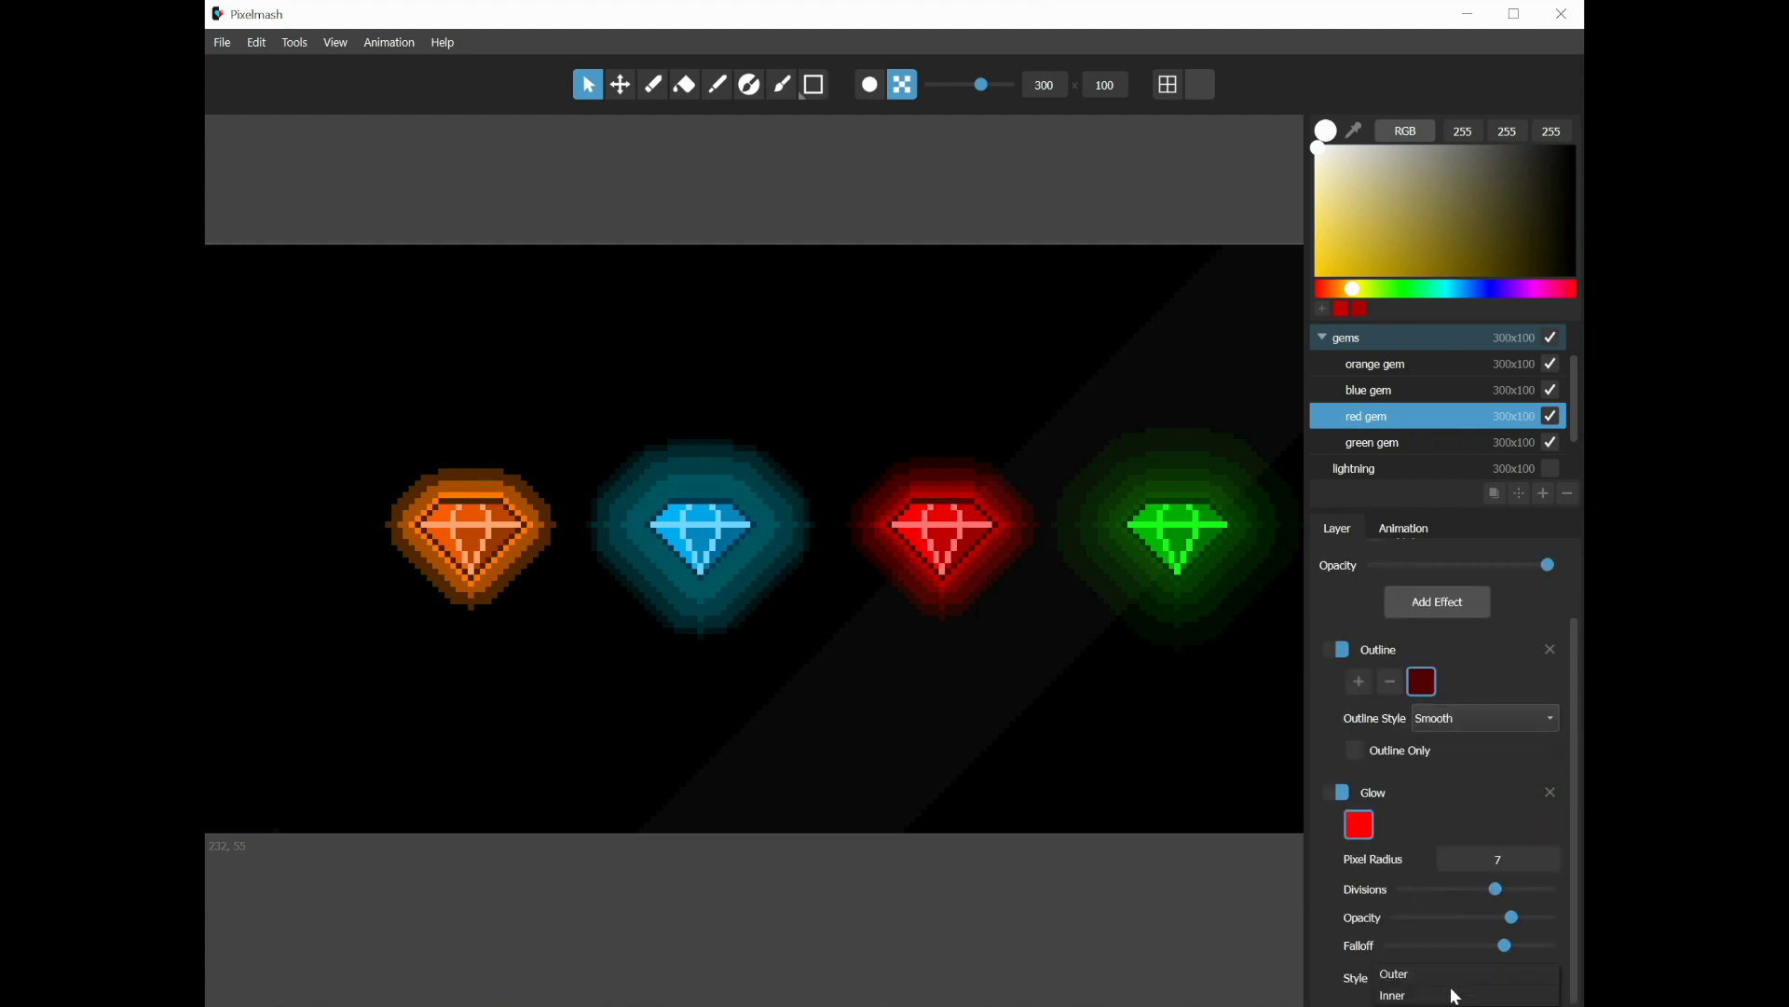
pyautogui.click(1446, 992)
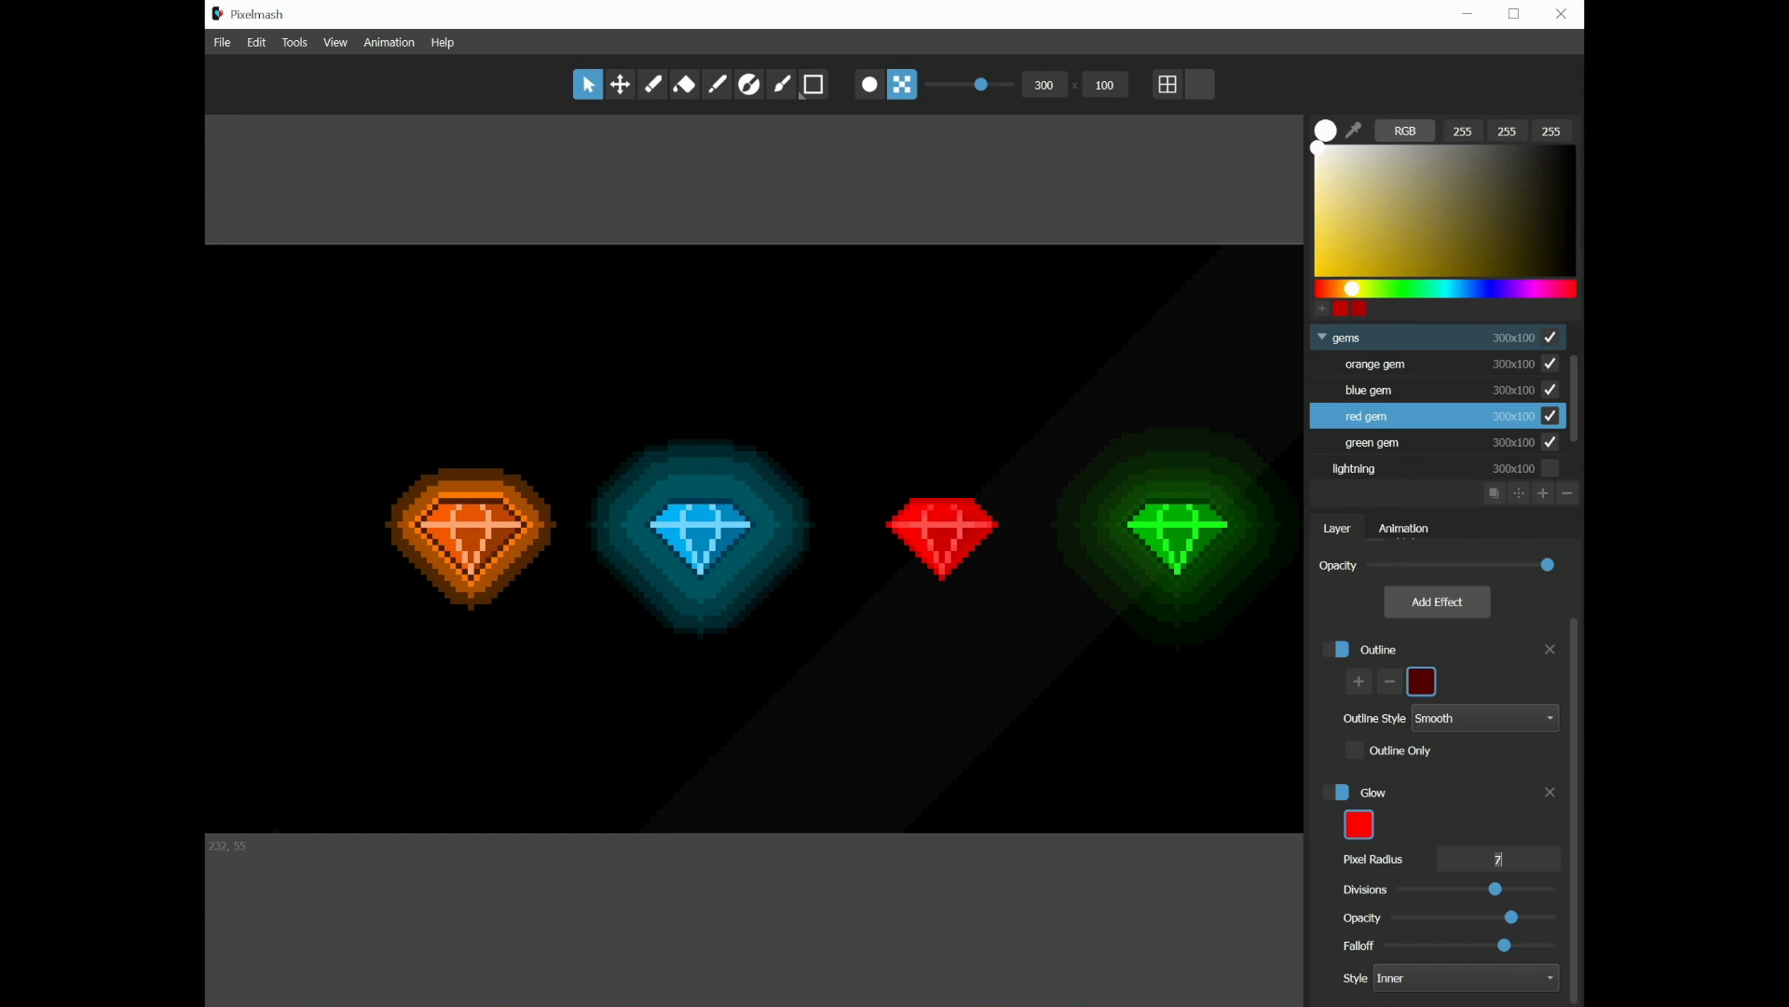
pyautogui.write('3')
pyautogui.click(1362, 828)
pyautogui.moveTo(1031, 755); pyautogui.dragTo(918, 745)
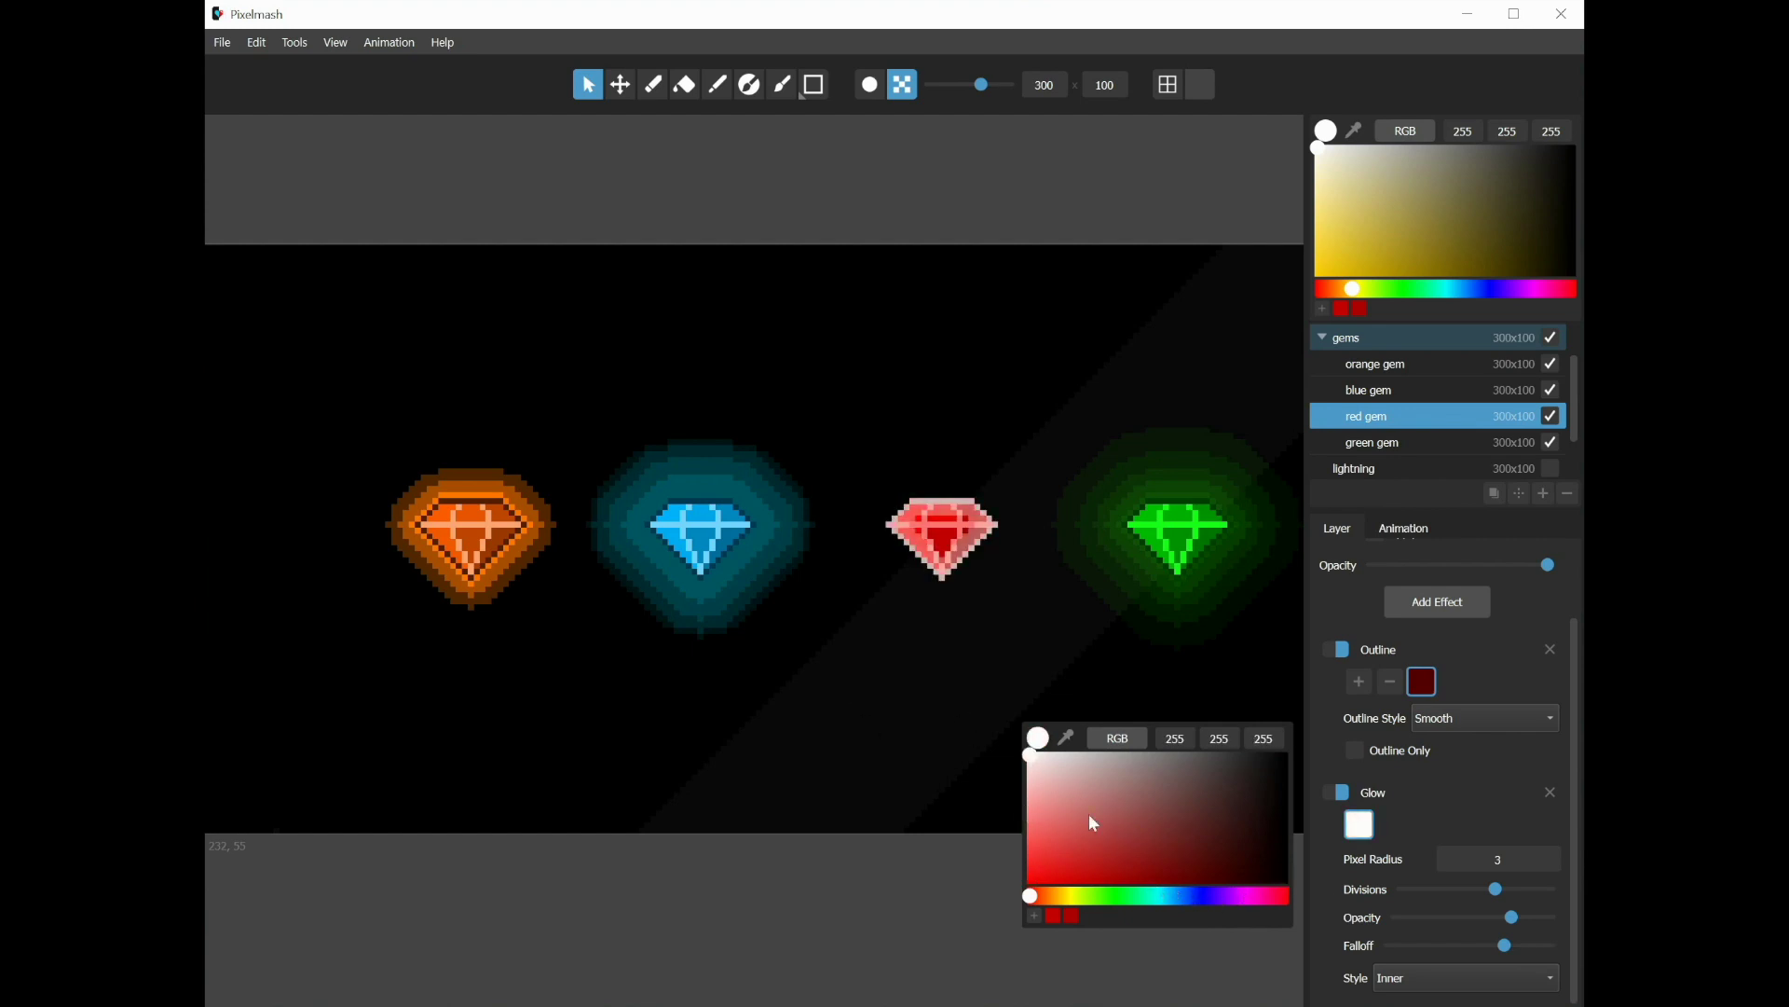
# Step: Set the red gem's glow color to dark blue (RGB 0, 20, 114) and its Pixel Radius to 5
pyautogui.moveTo(1089, 813); pyautogui.dragTo(1192, 914)
pyautogui.click(1216, 899)
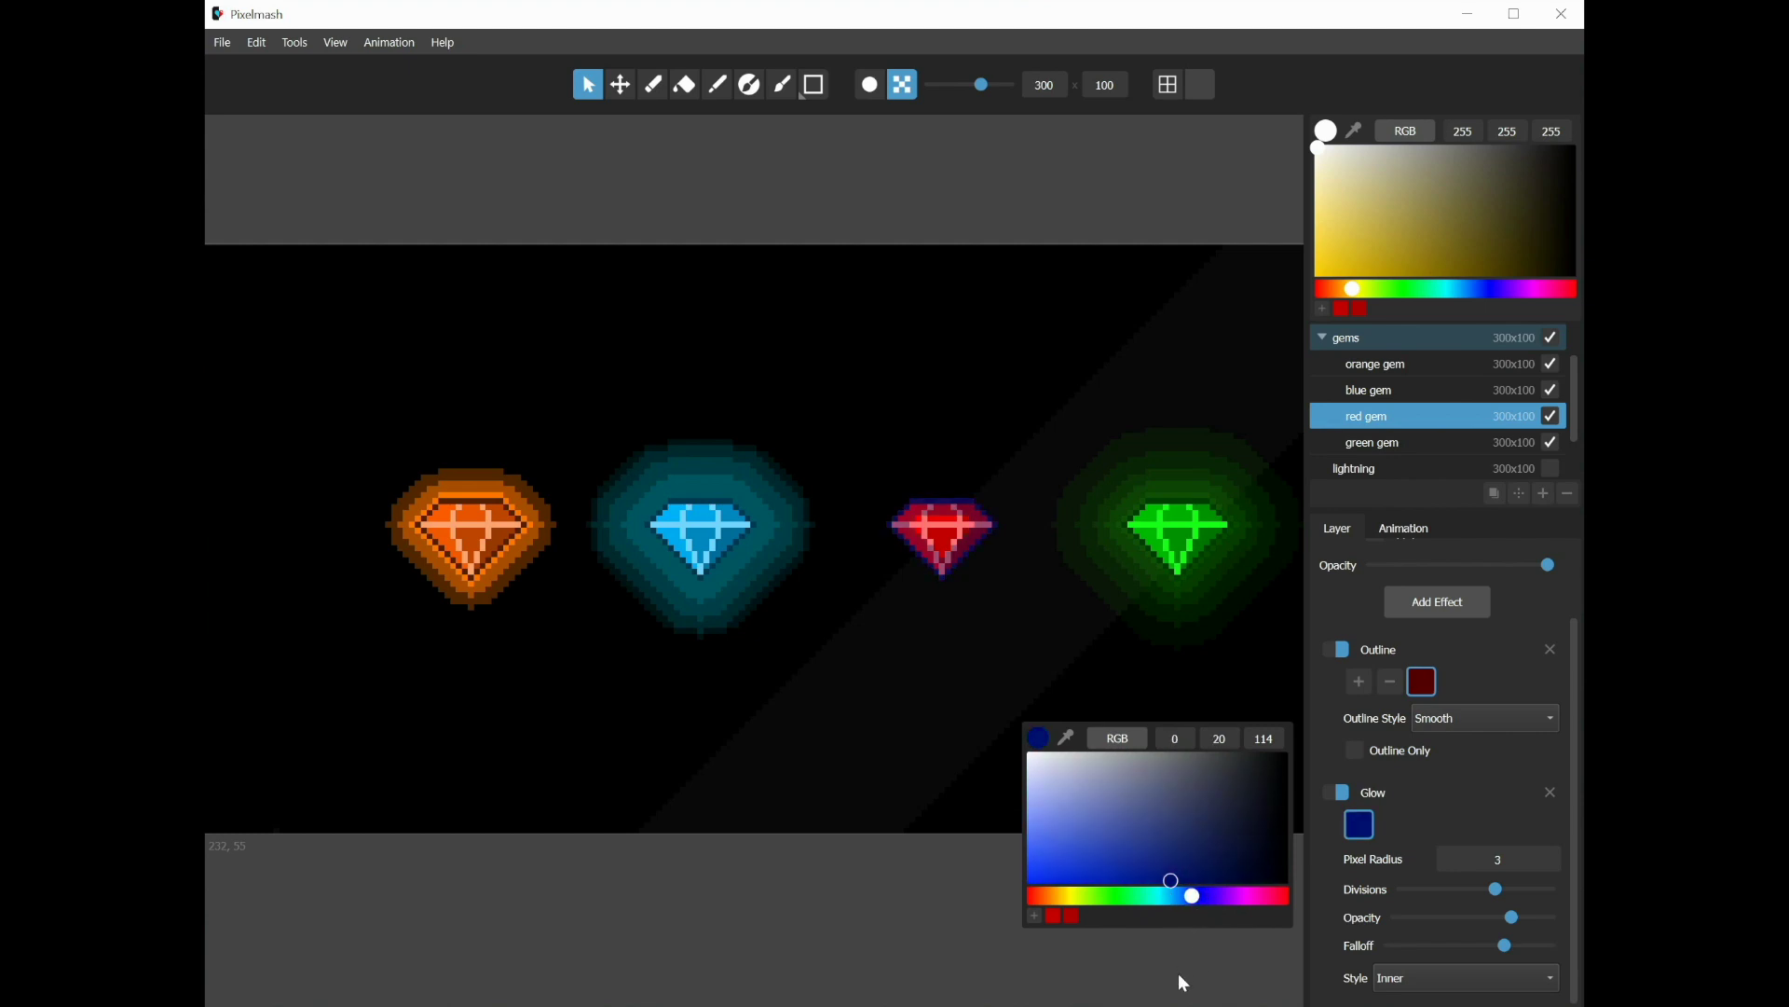
pyautogui.click(1428, 904)
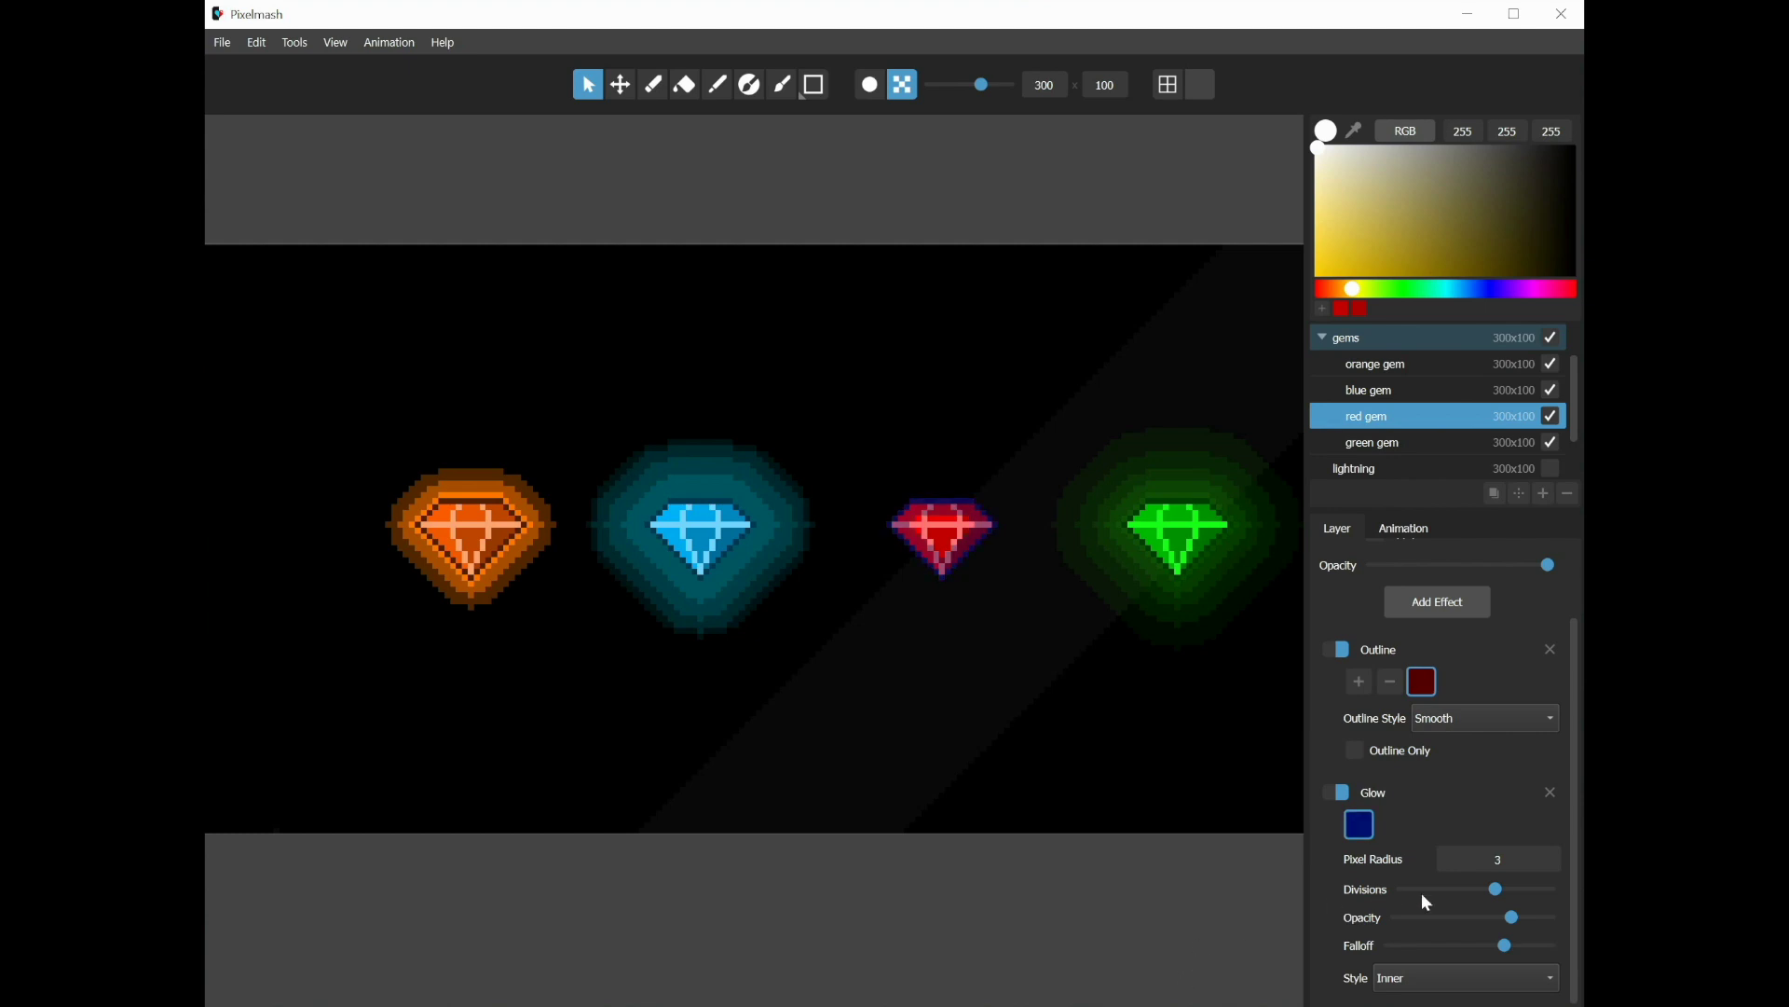
pyautogui.doubleClick(1498, 859)
pyautogui.write('5')
# Step: Try the Outer style on the red gem's glow, return it to Inner and lower its Divisions to about 40% of the range
pyautogui.moveTo(1497, 891)
pyautogui.mouseDown()
pyautogui.moveTo(1446, 892)
pyautogui.moveTo(1517, 892)
pyautogui.moveTo(1435, 891)
pyautogui.moveTo(1504, 895)
pyautogui.mouseUp()
pyautogui.click(1448, 988)
pyautogui.click(1426, 949)
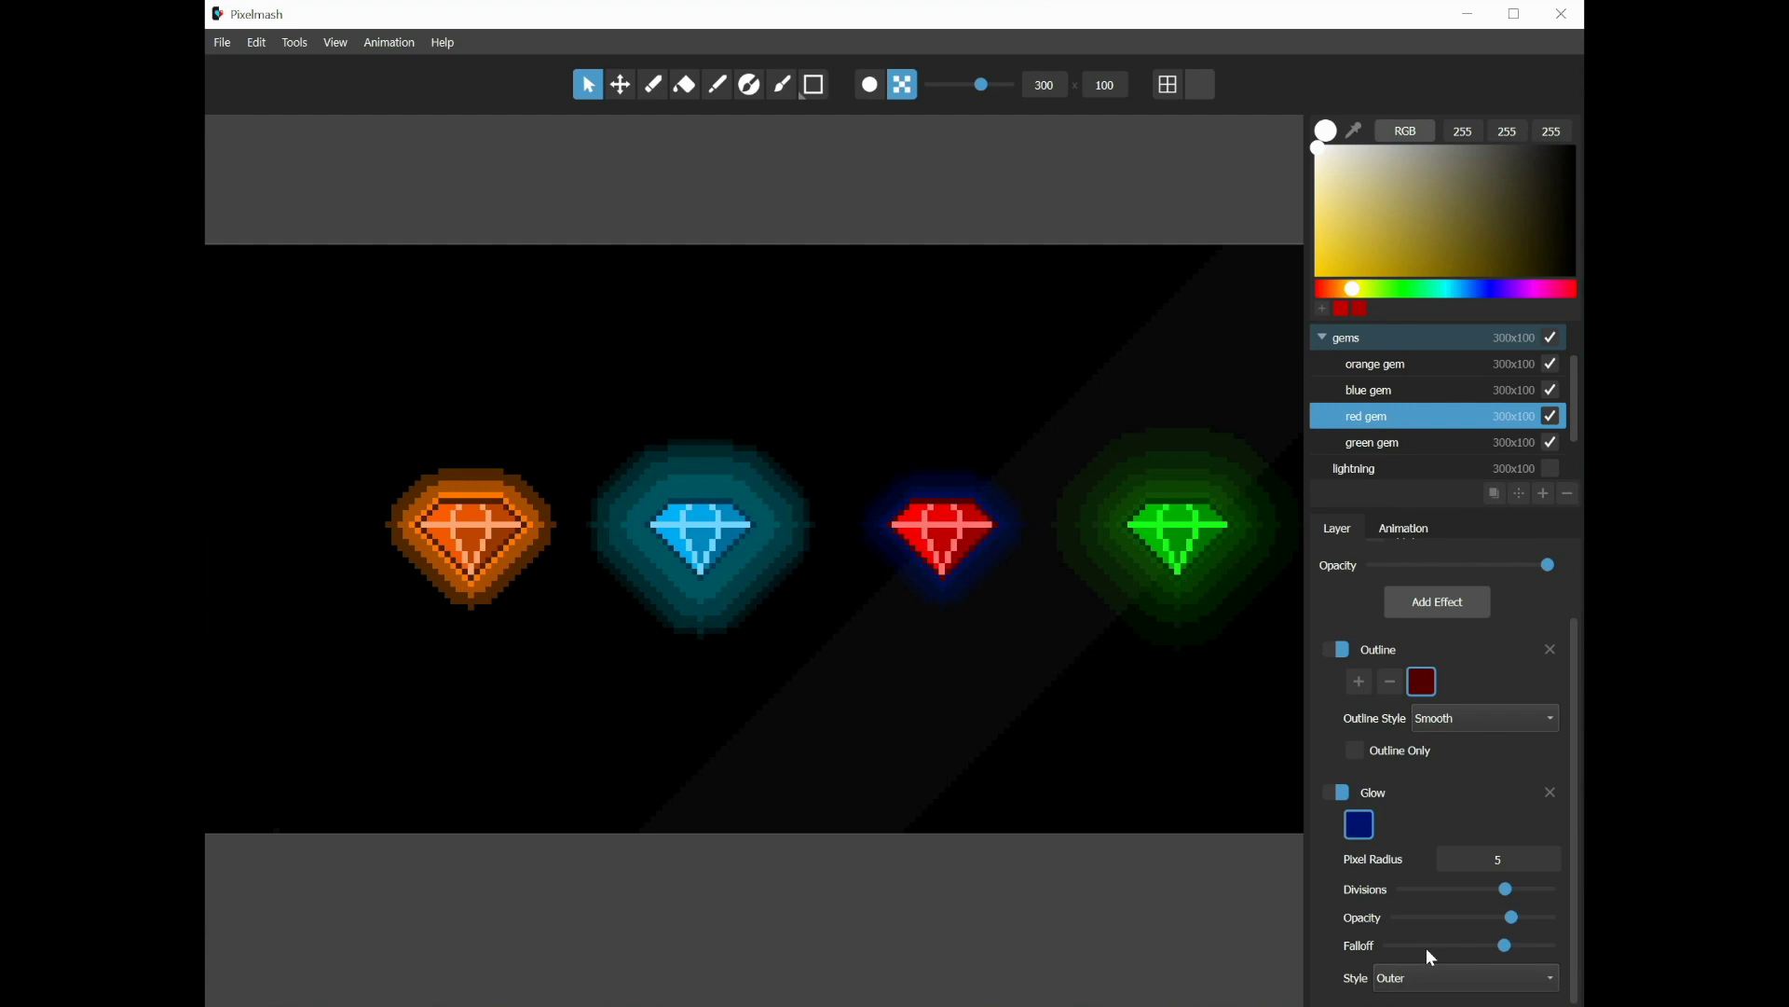
pyautogui.click(1442, 984)
pyautogui.click(1443, 996)
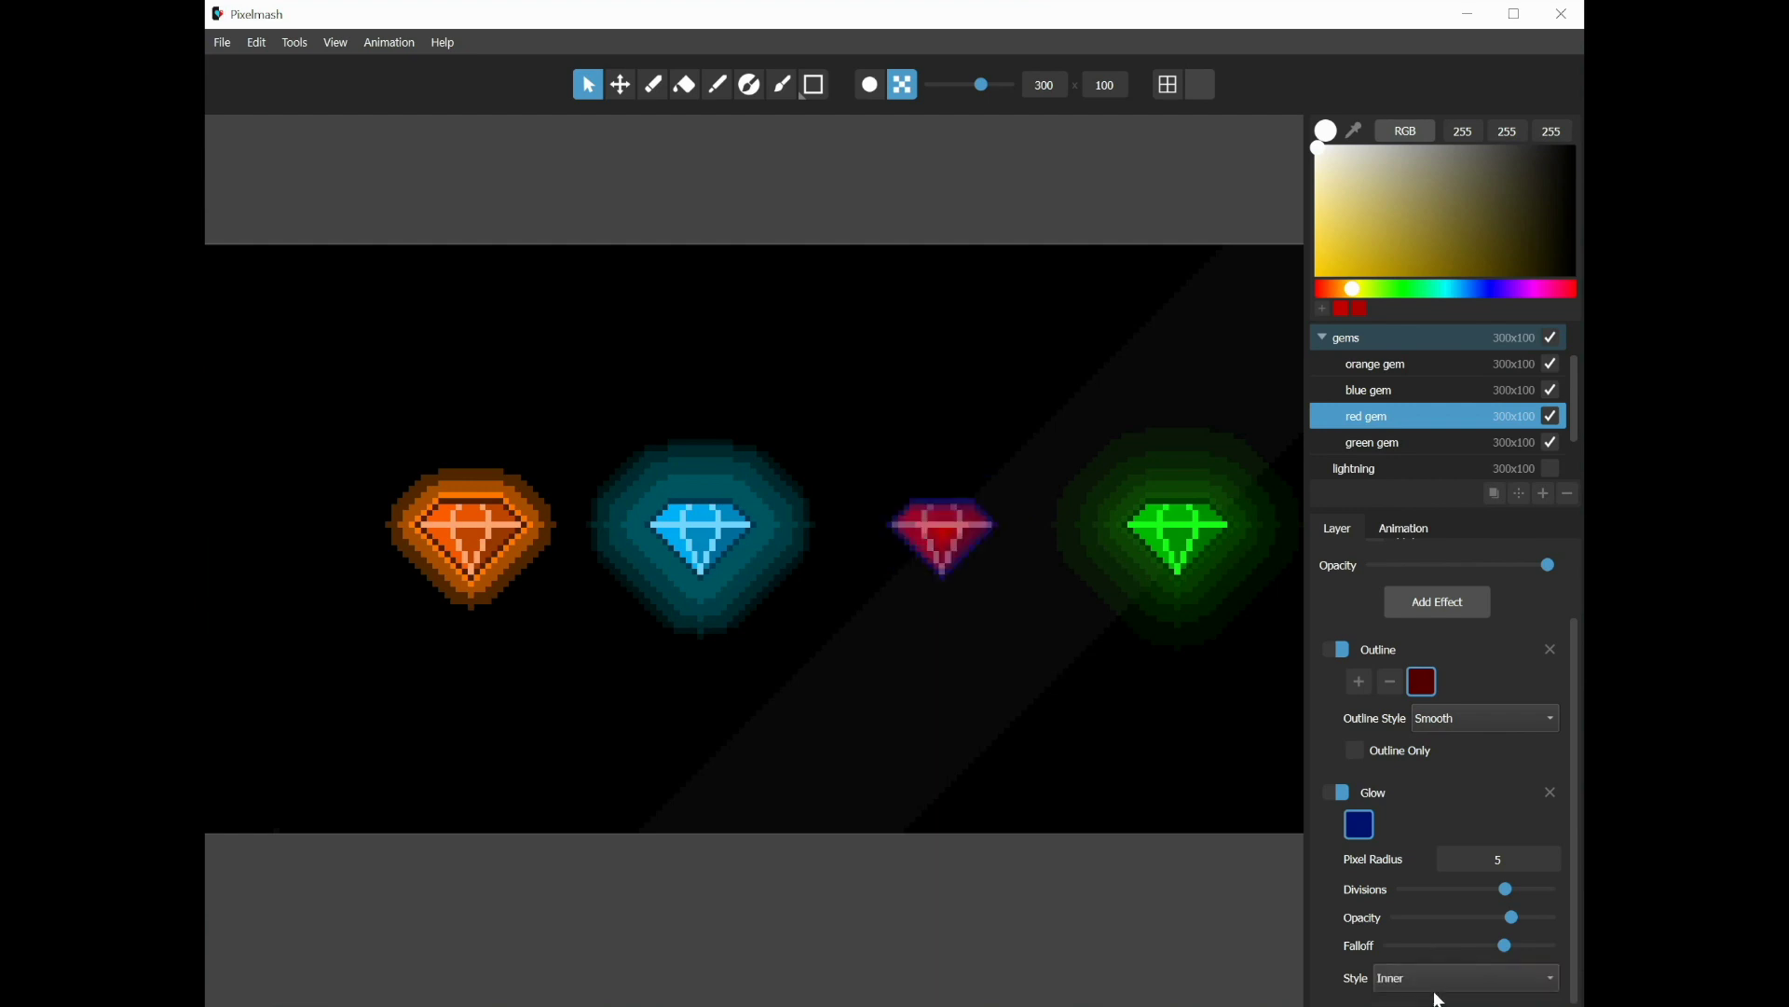
pyautogui.moveTo(1507, 890); pyautogui.dragTo(1465, 899)
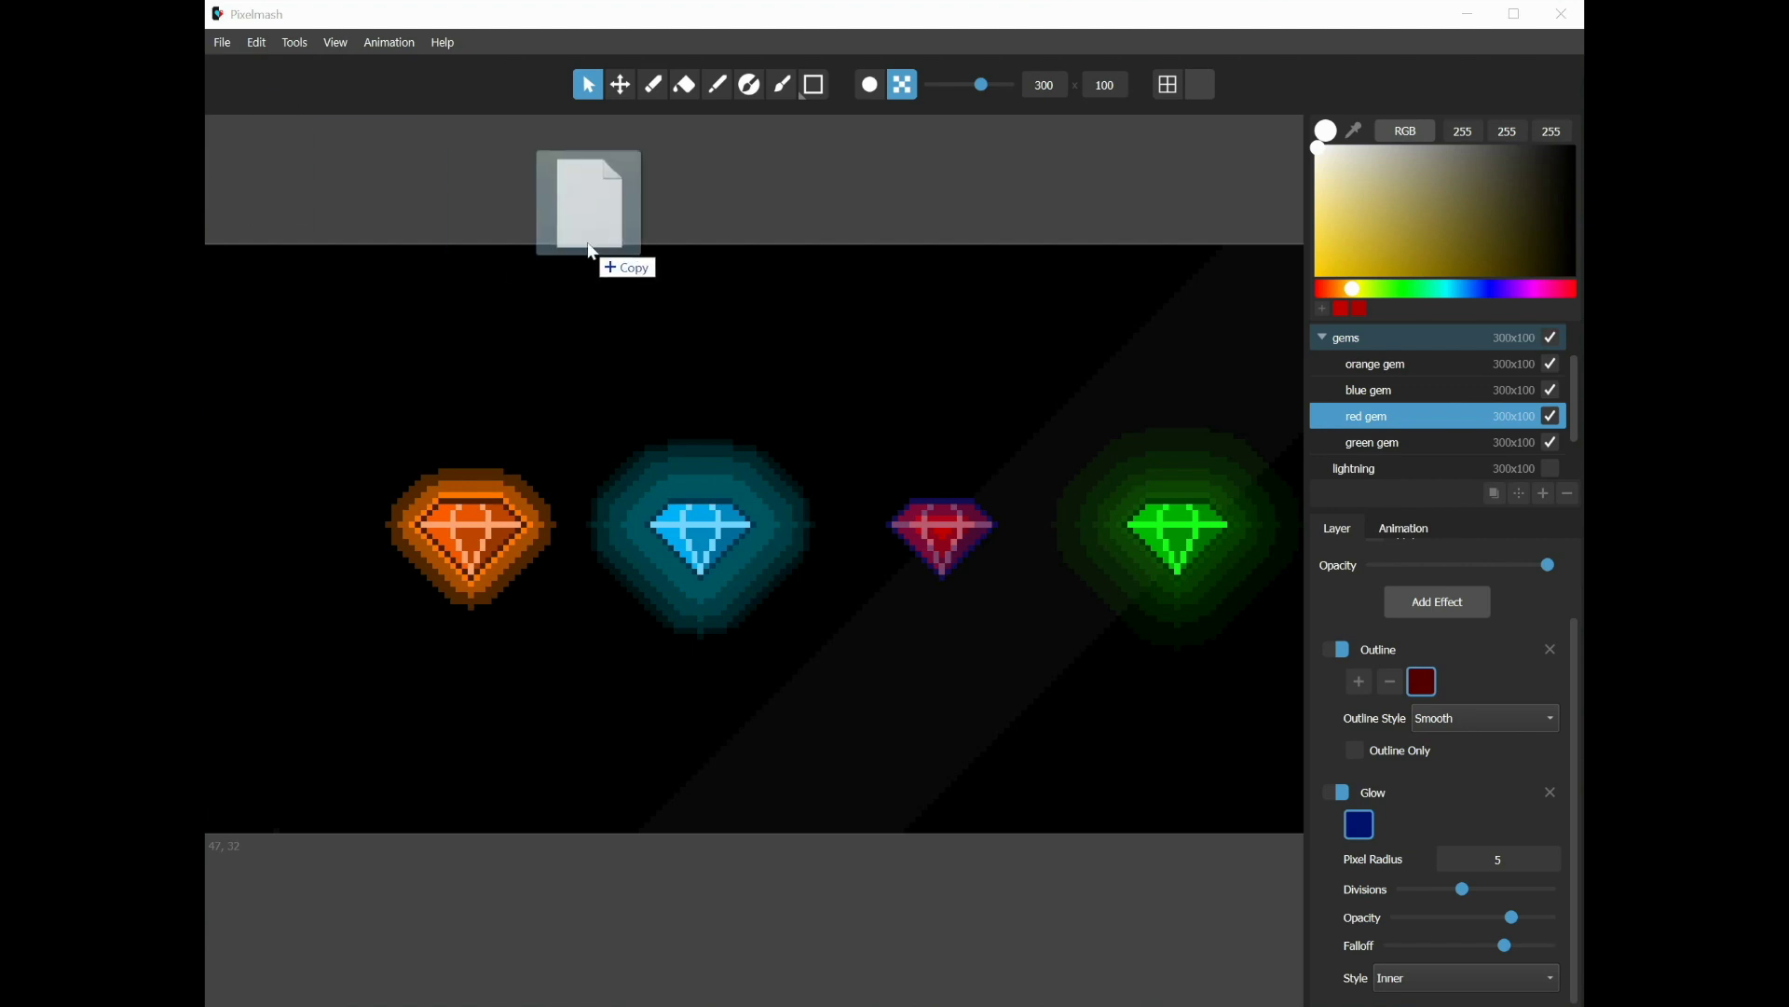
# Step: Open the layered burger artwork file and frame the stacked ingredients in the view
pyautogui.moveTo(595, 248); pyautogui.dragTo(713, 293)
pyautogui.click(923, 540)
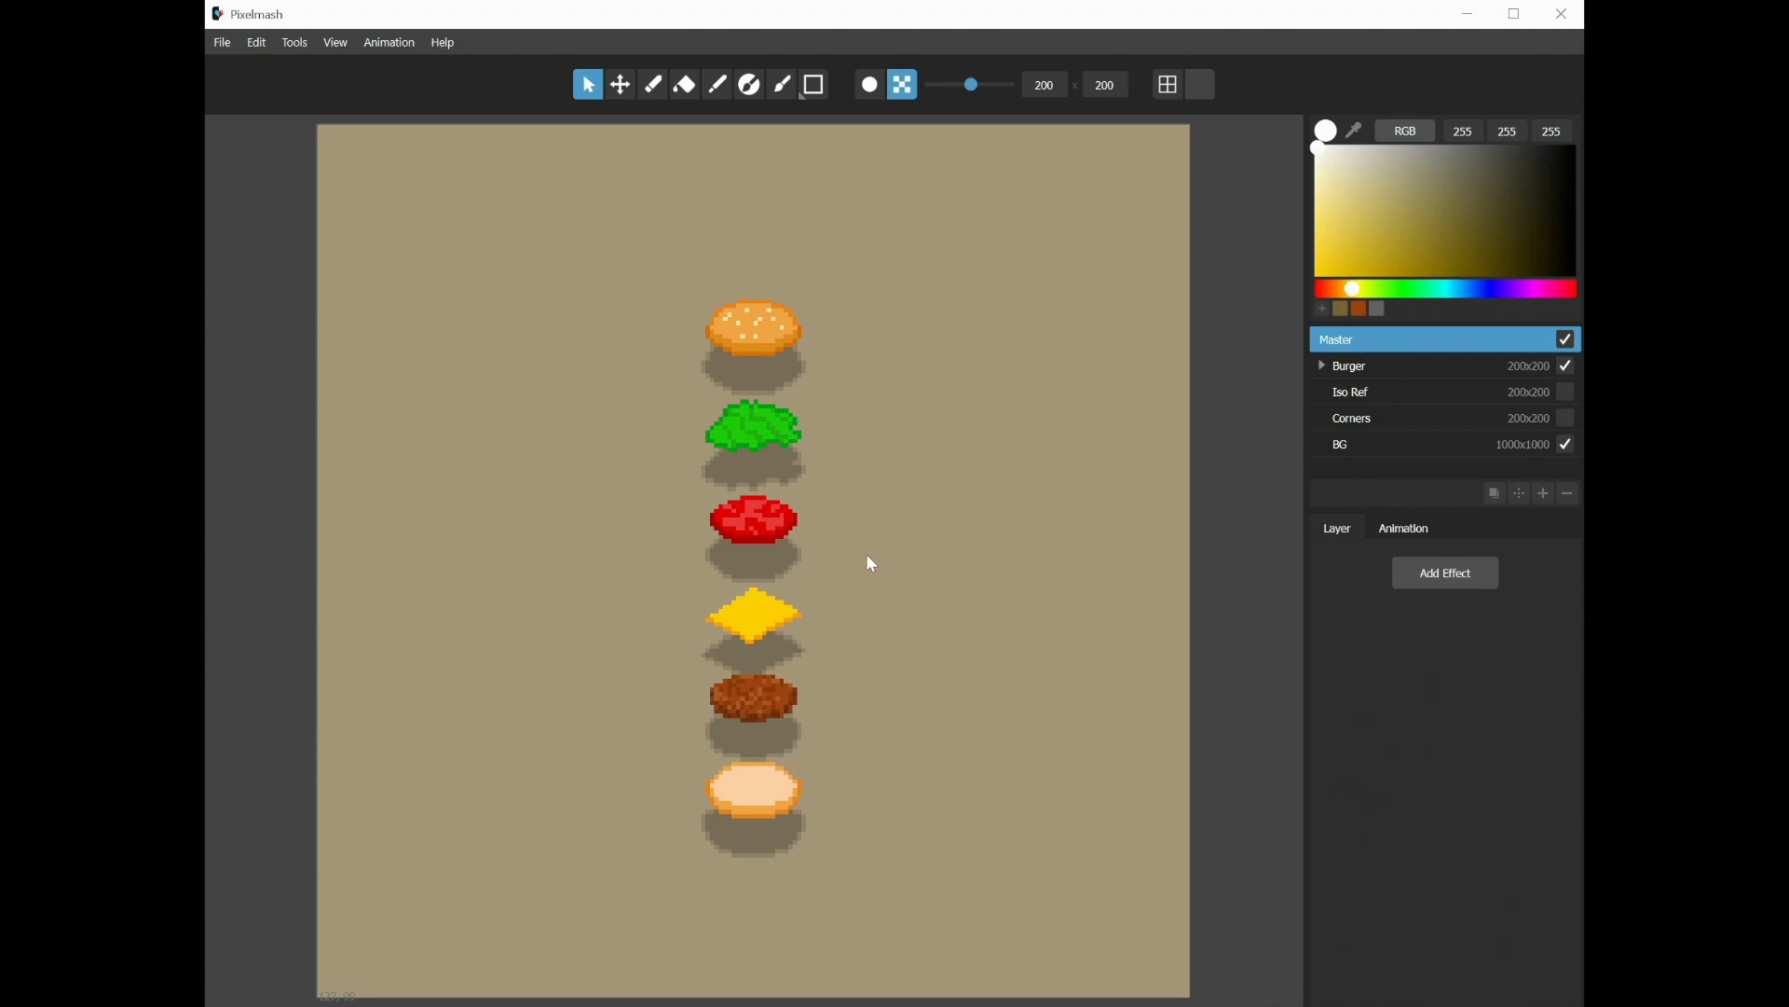
pyautogui.scroll(1, 814, 566)
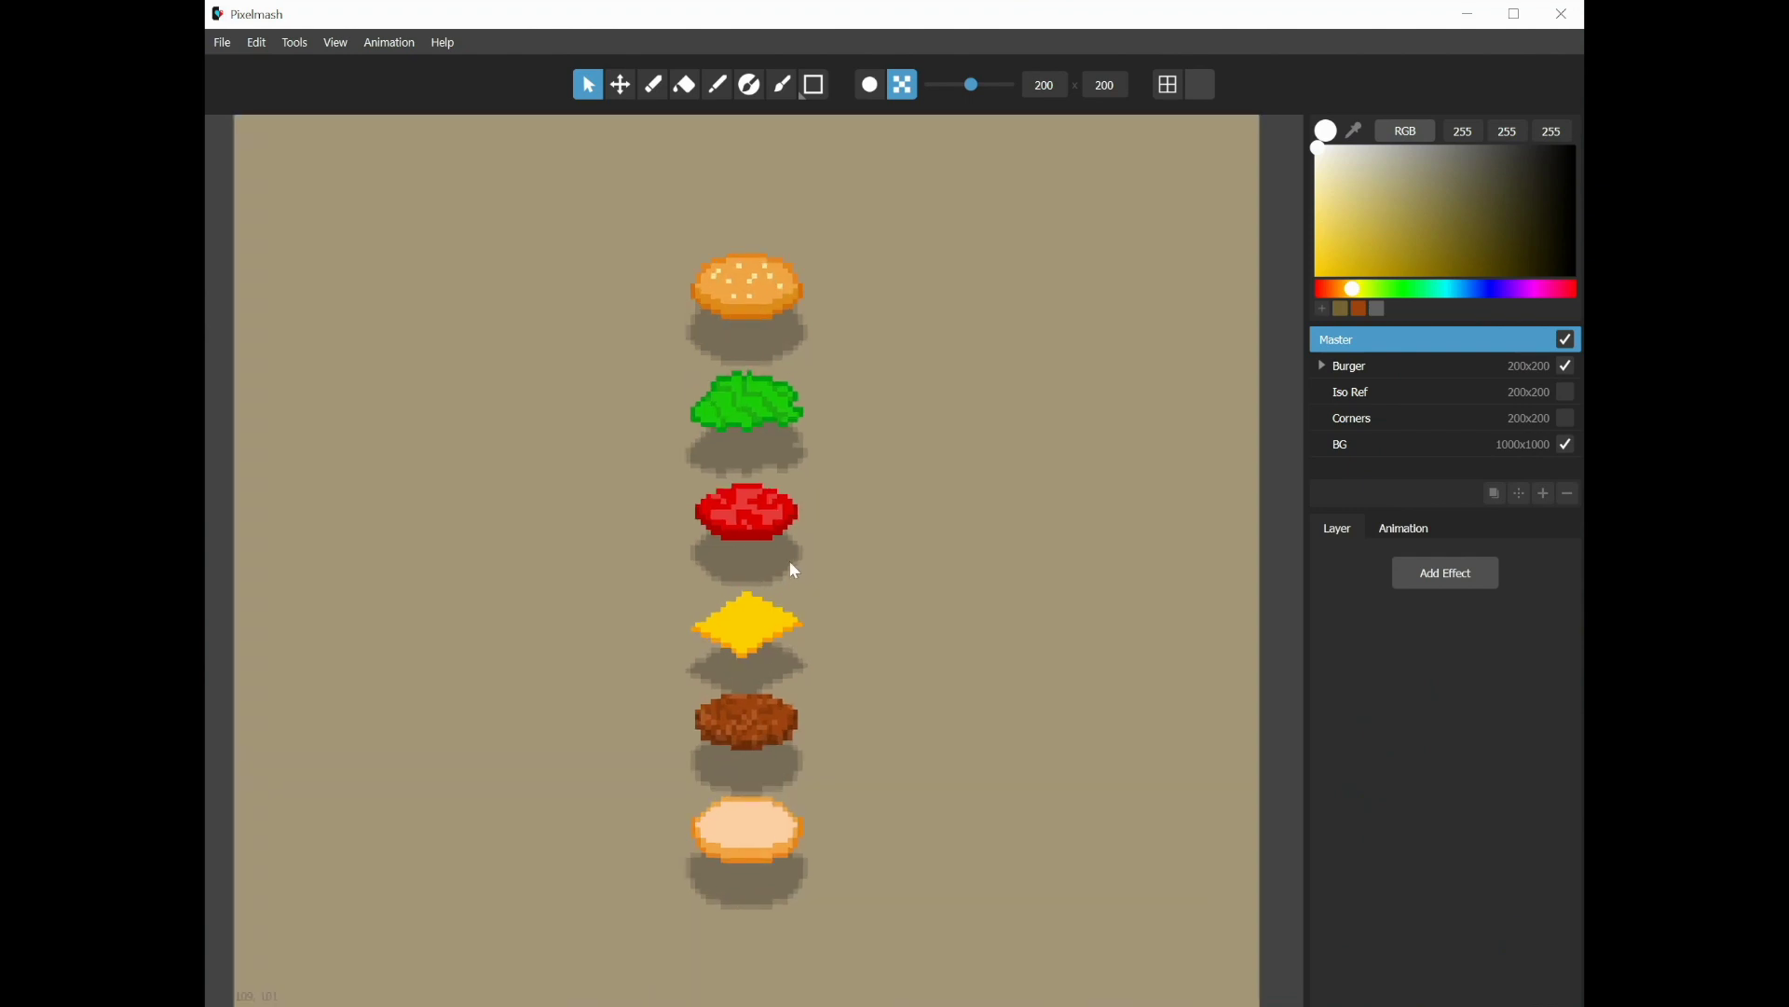
pyautogui.click(913, 571)
pyautogui.scroll(-3, 953, 549)
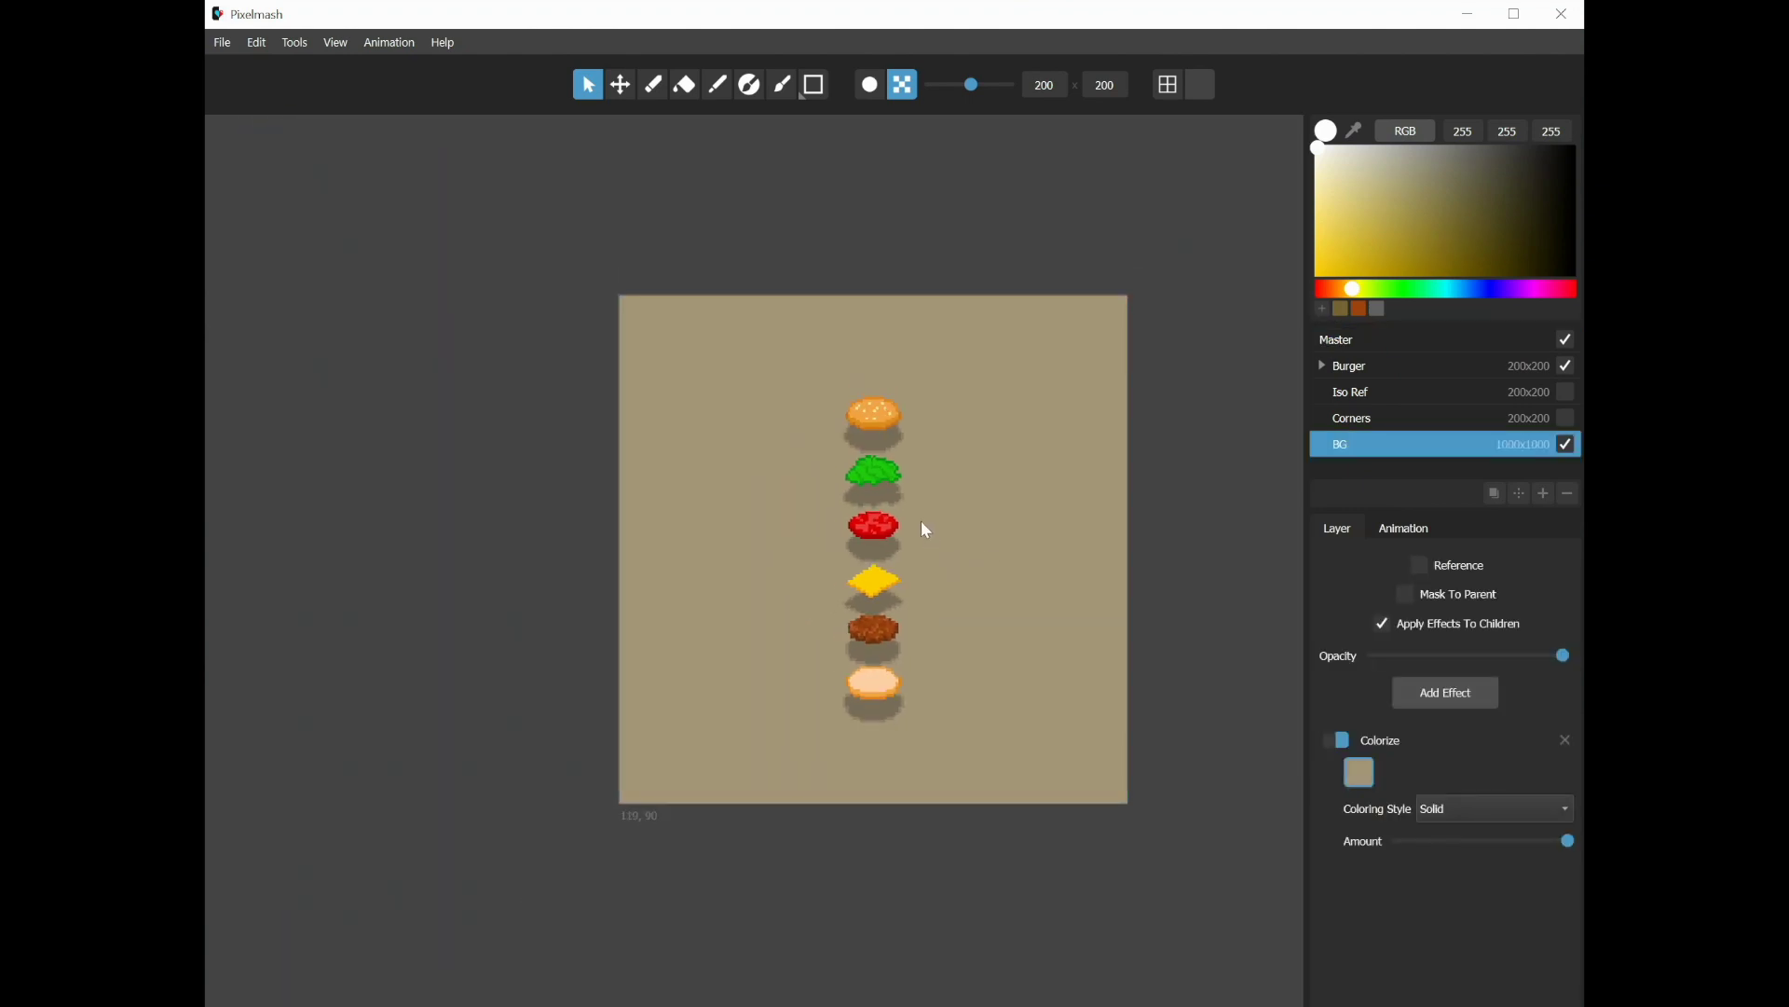
pyautogui.scroll(4, 921, 518)
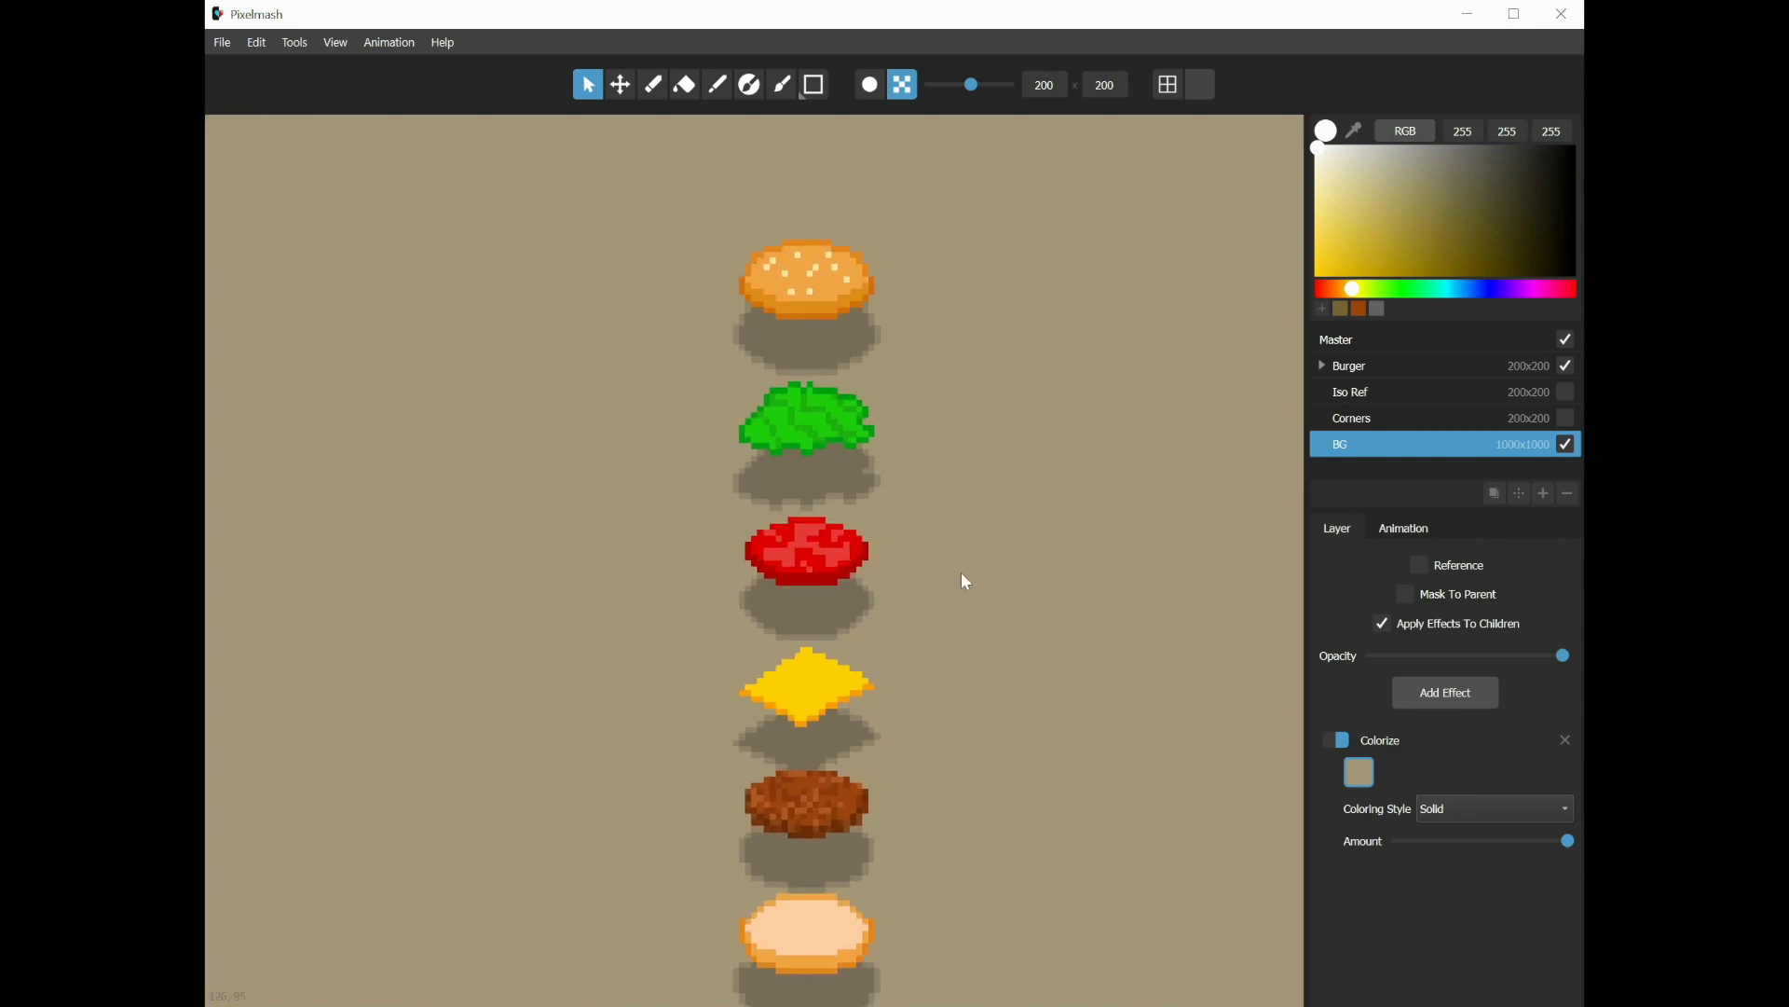
pyautogui.moveTo(966, 581); pyautogui.dragTo(1051, 501)
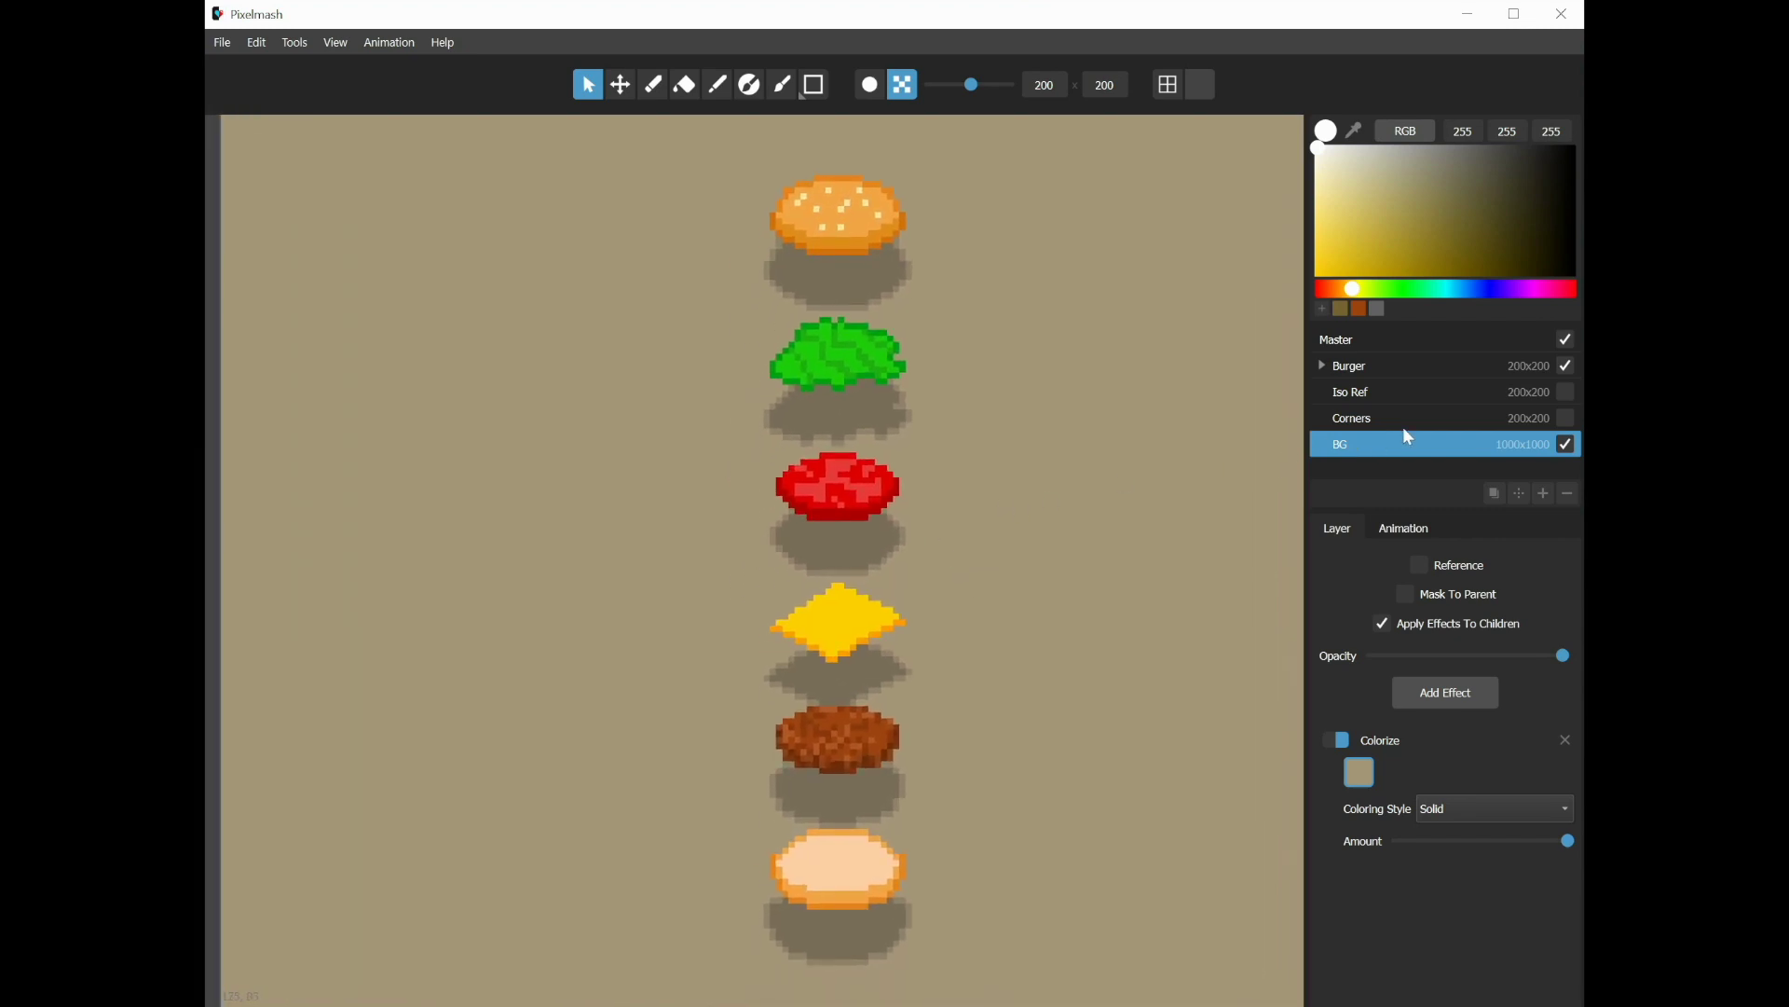
# Step: View the Drop Shadow settings of the Burger layer and the ingredient layers it contains
pyautogui.click(1393, 369)
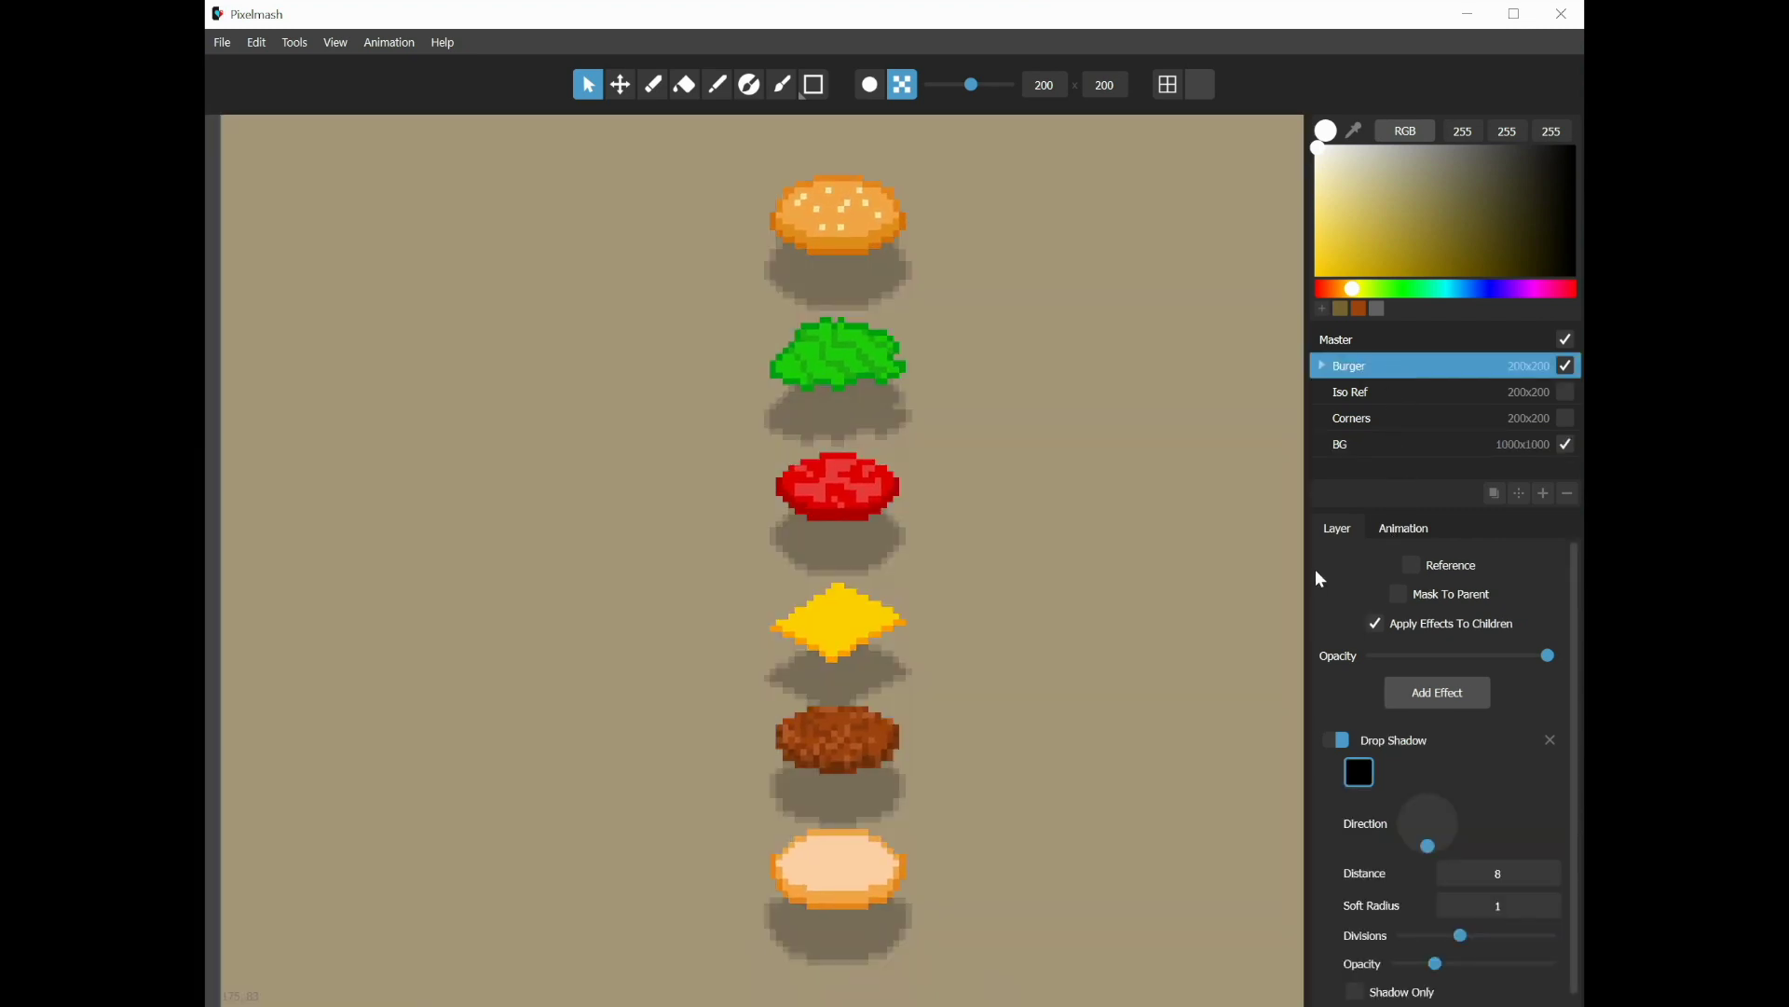
pyautogui.scroll(-1, 1333, 579)
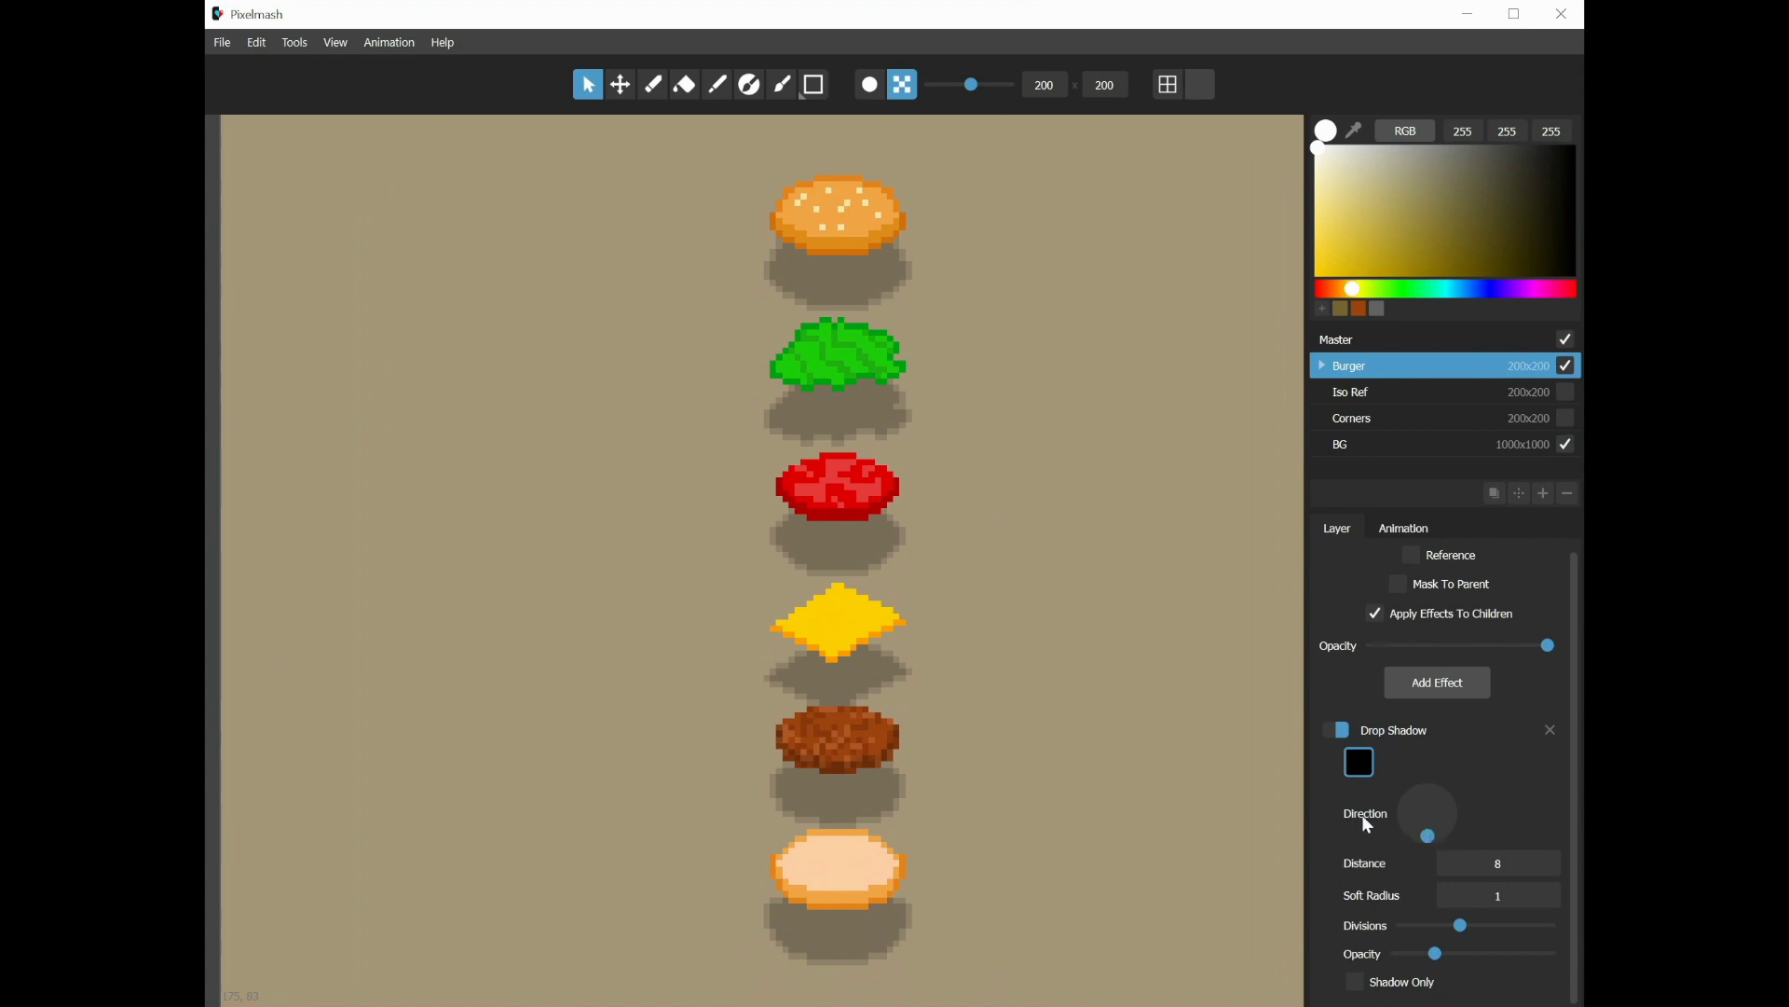
pyautogui.click(1323, 365)
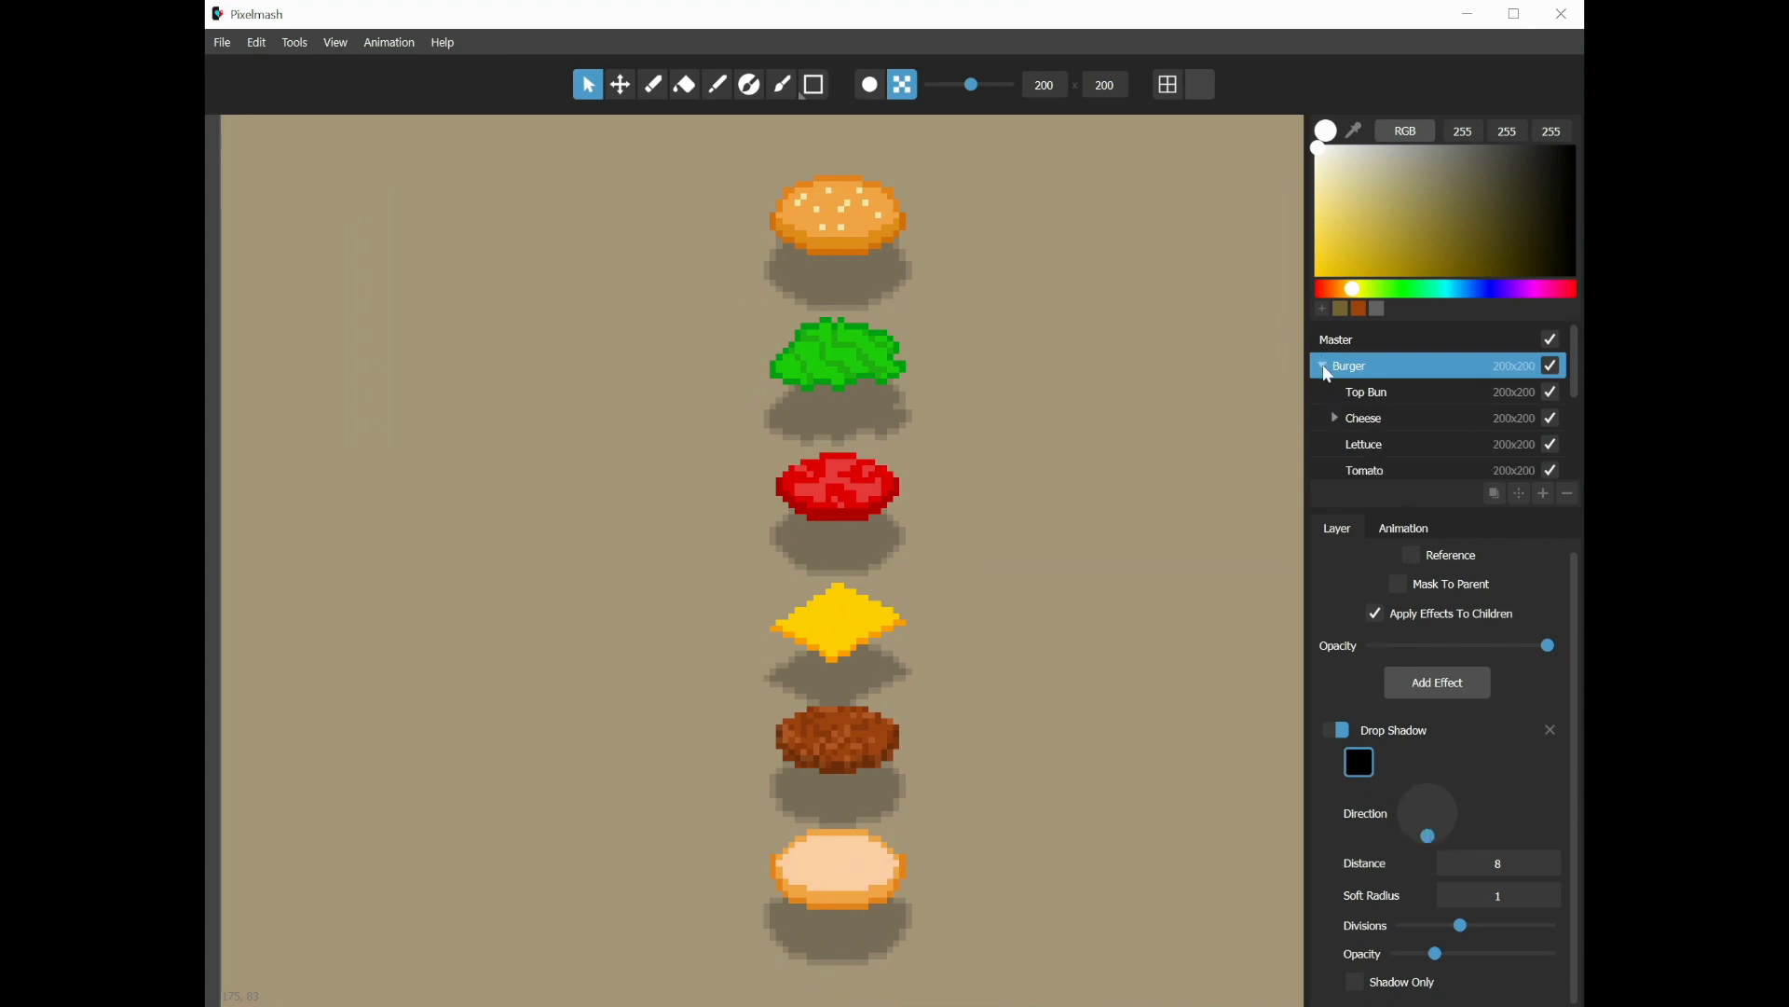
pyautogui.click(1324, 367)
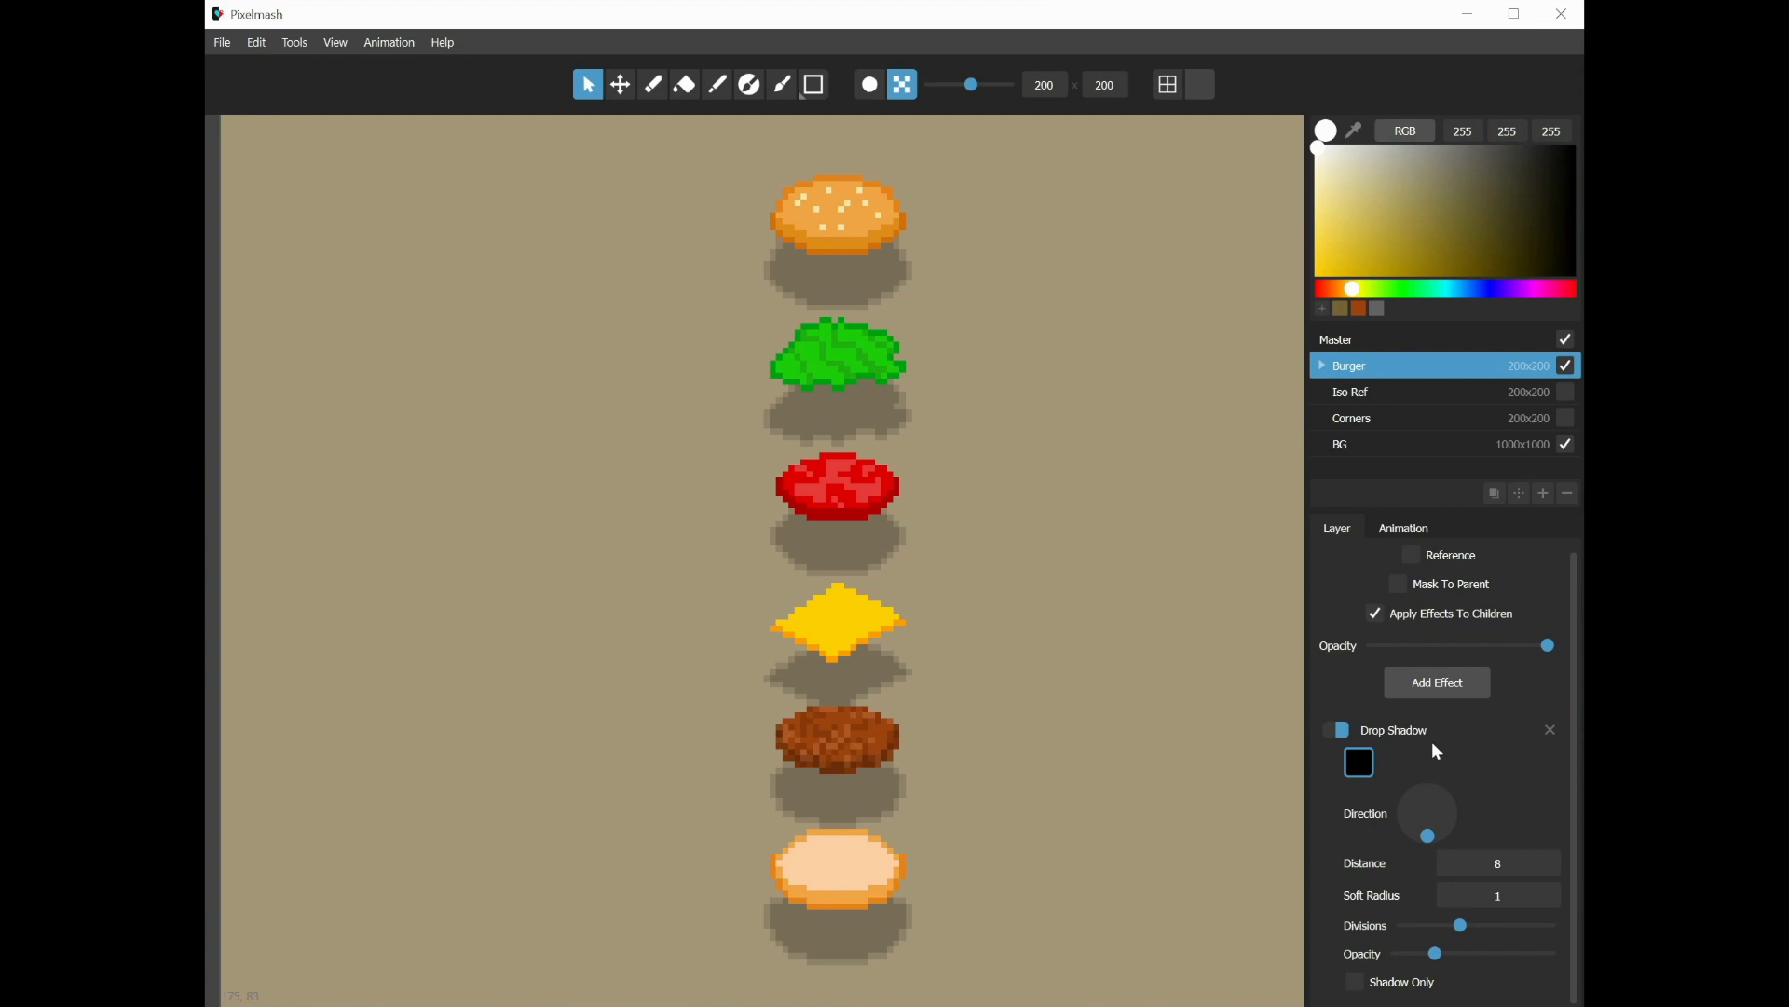
# Step: Compare the burger ingredients with the Drop Shadow effect switched off and on, leaving it on
pyautogui.click(1340, 731)
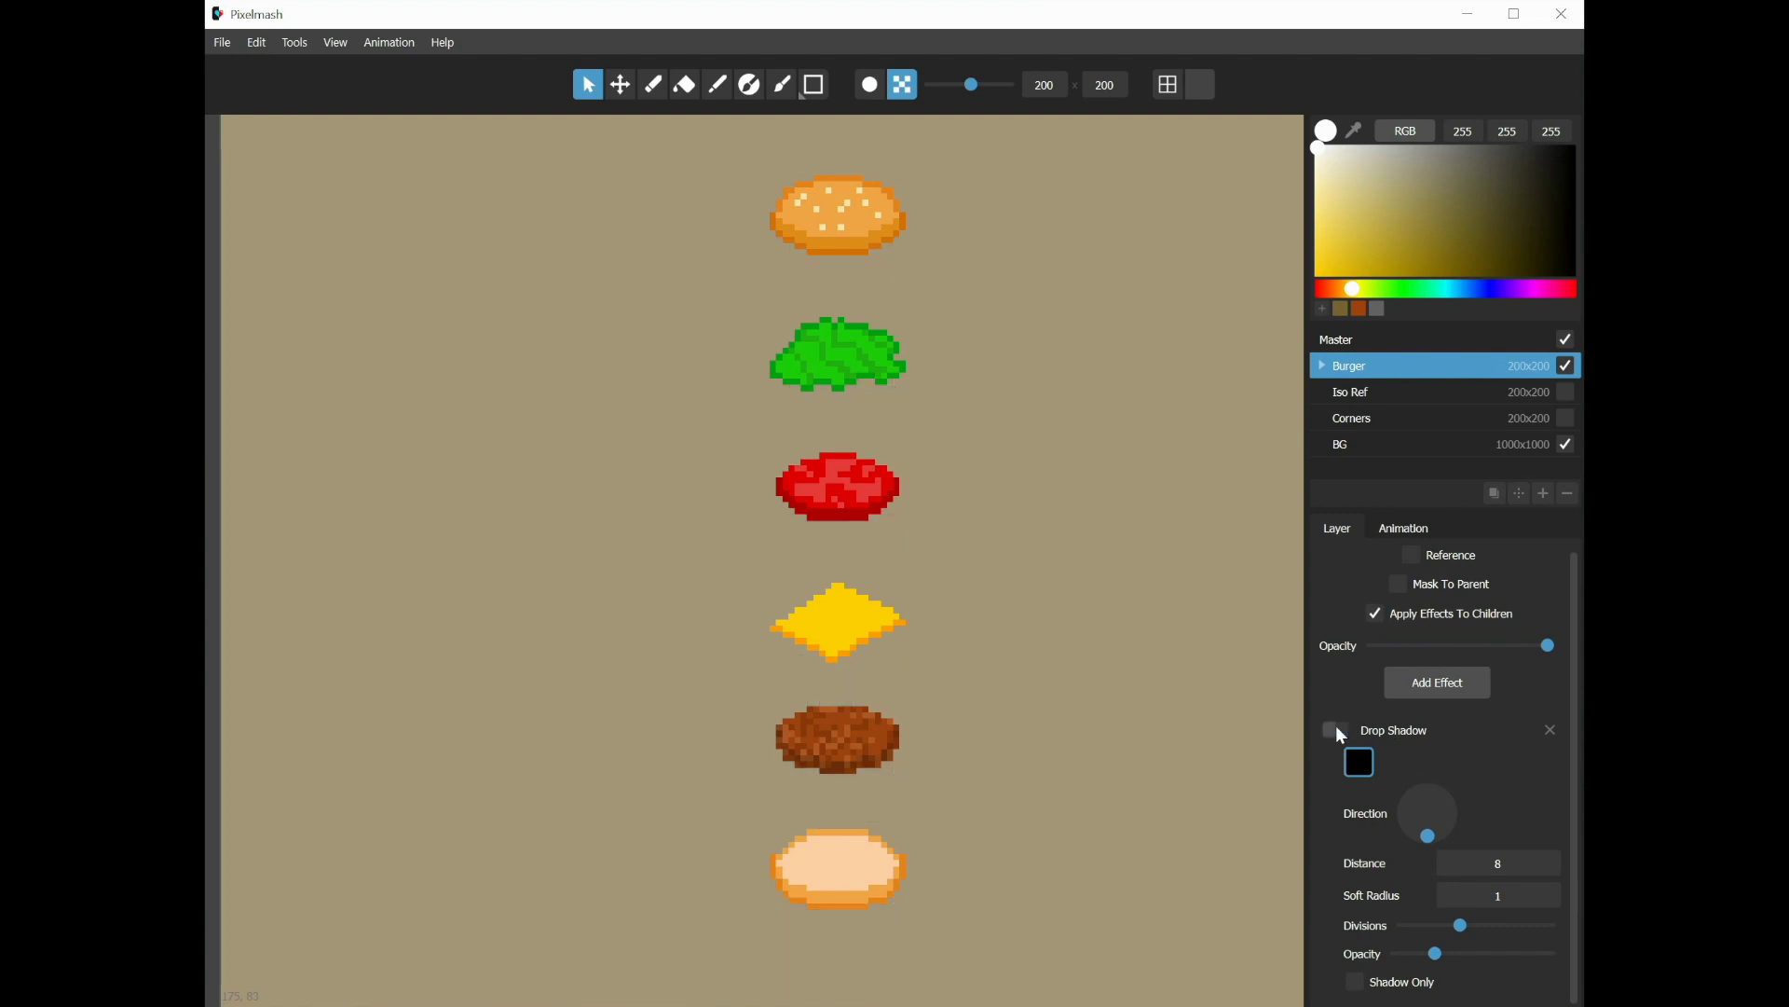
pyautogui.click(1334, 726)
pyautogui.click(1334, 726)
pyautogui.click(1333, 726)
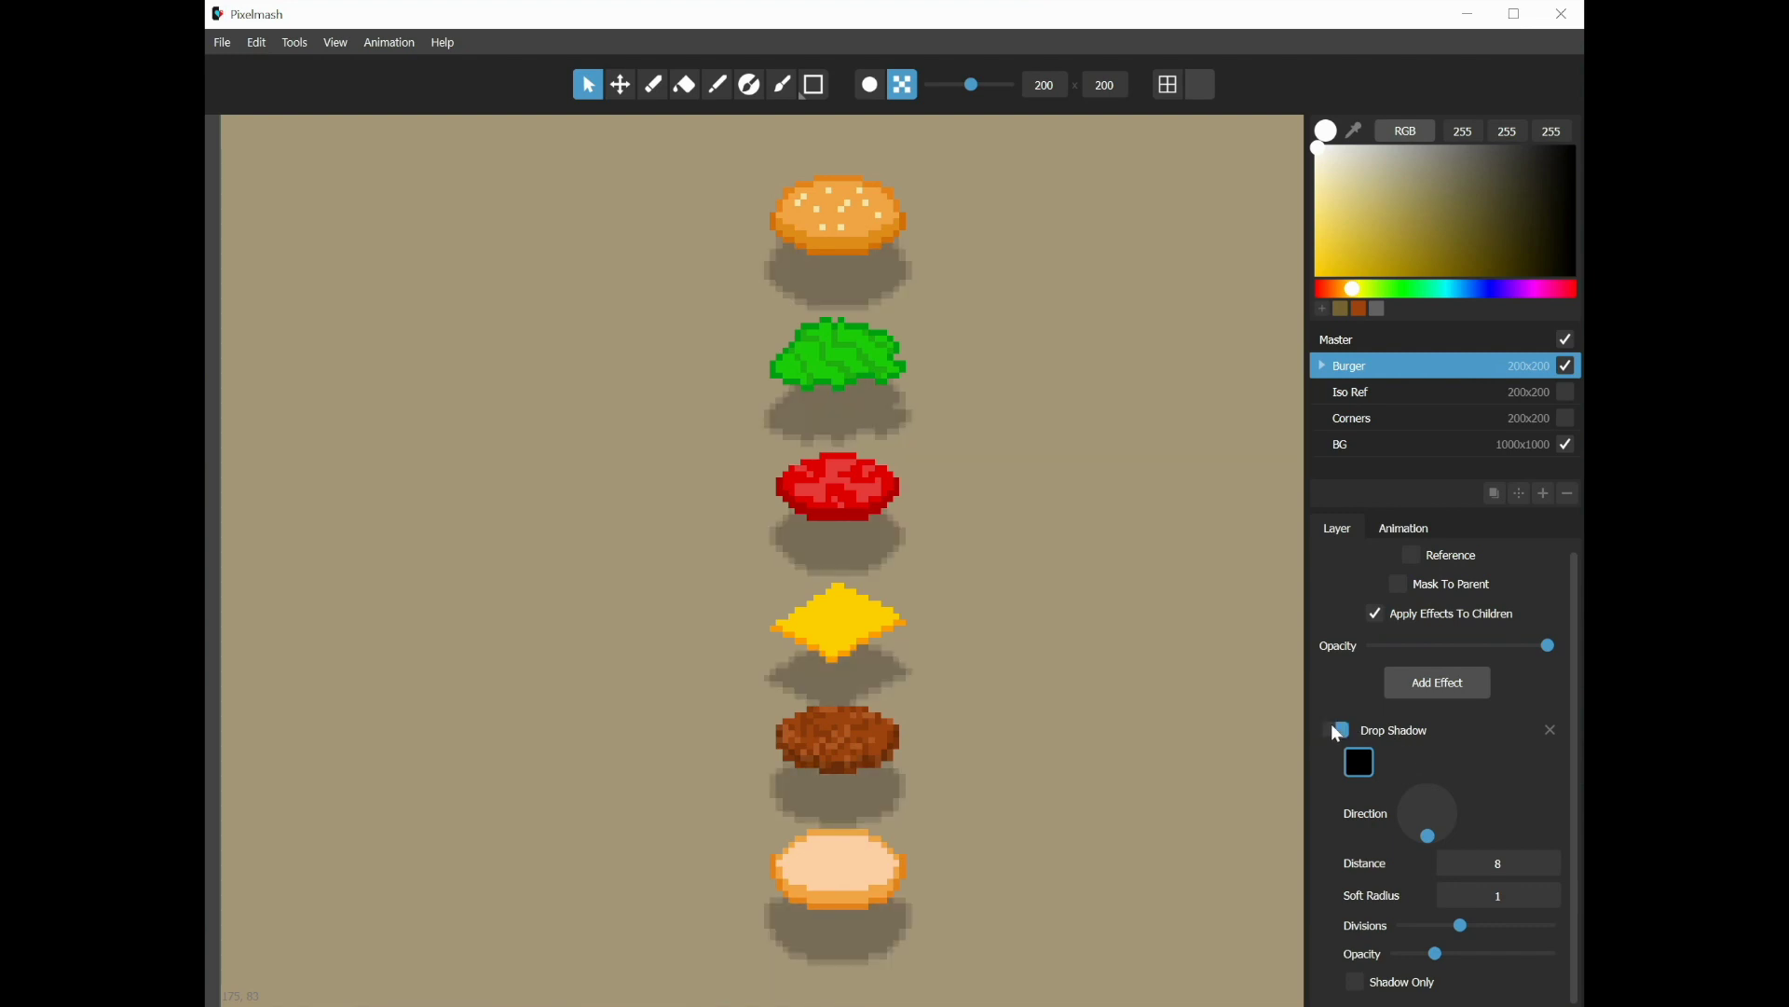
pyautogui.click(1334, 726)
pyautogui.click(1333, 726)
# Step: Try a Drop Shadow Distance of 4 on the Burger layer with the Direction pointing diagonally down and to the right
pyautogui.moveTo(1432, 842)
pyautogui.mouseDown()
pyautogui.moveTo(1467, 830)
pyautogui.moveTo(1396, 831)
pyautogui.moveTo(1404, 791)
pyautogui.moveTo(1435, 769)
pyautogui.moveTo(1402, 832)
pyautogui.moveTo(1501, 836)
pyautogui.moveTo(1431, 850)
pyautogui.mouseUp()
pyautogui.press('Return')
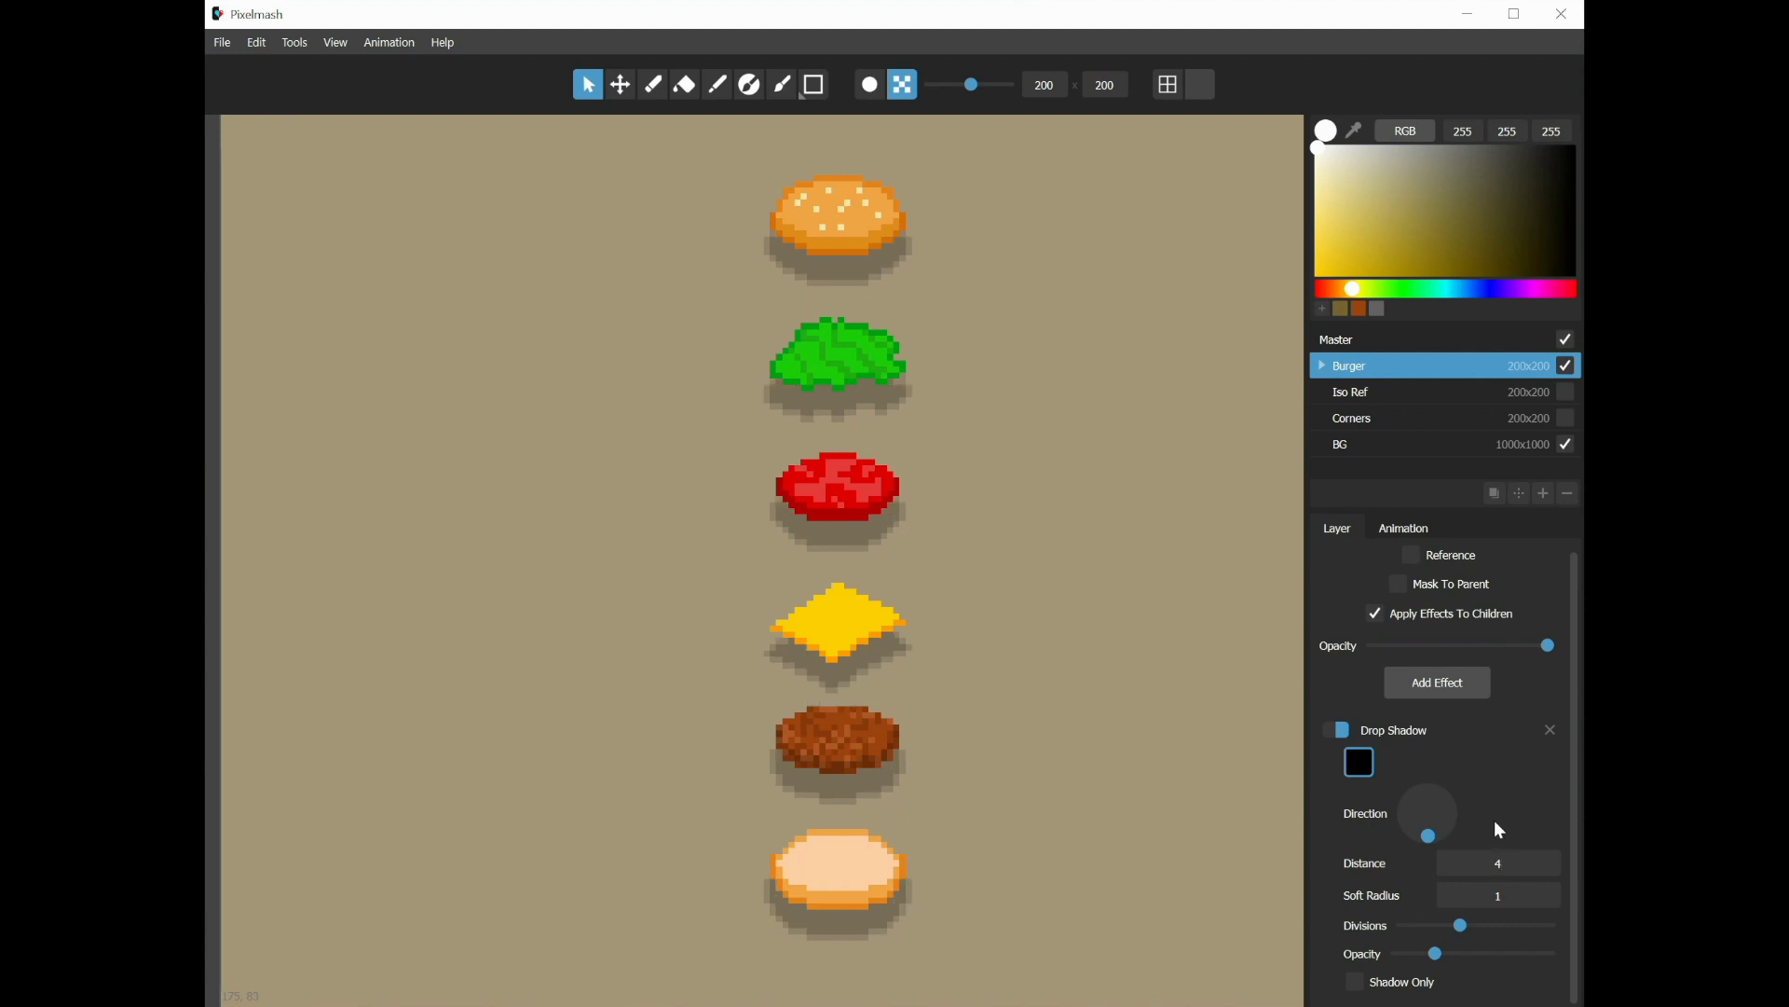
pyautogui.moveTo(1436, 844)
pyautogui.mouseDown()
pyautogui.moveTo(1474, 832)
pyautogui.moveTo(1454, 846)
pyautogui.mouseUp()
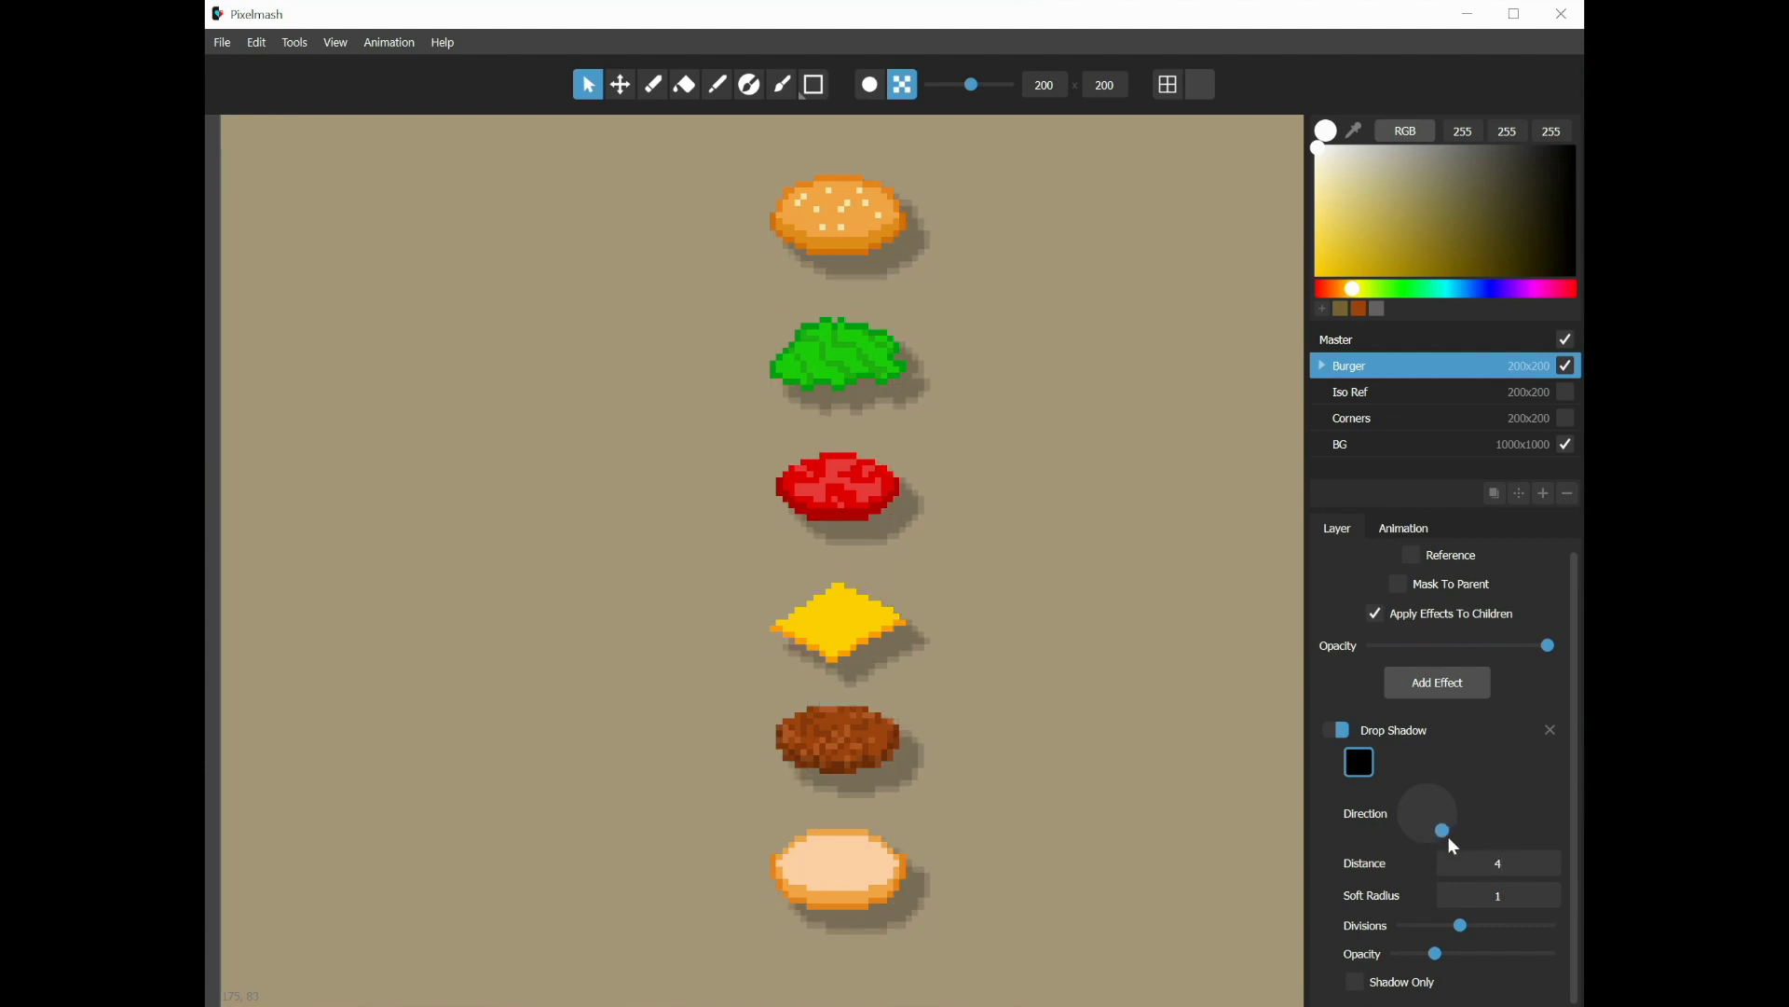
# Step: Set the Burger layer's Drop Shadow Distance to 8 and point its Direction straight down
pyautogui.doubleClick(1498, 863)
pyautogui.write('1')
pyautogui.write('8')
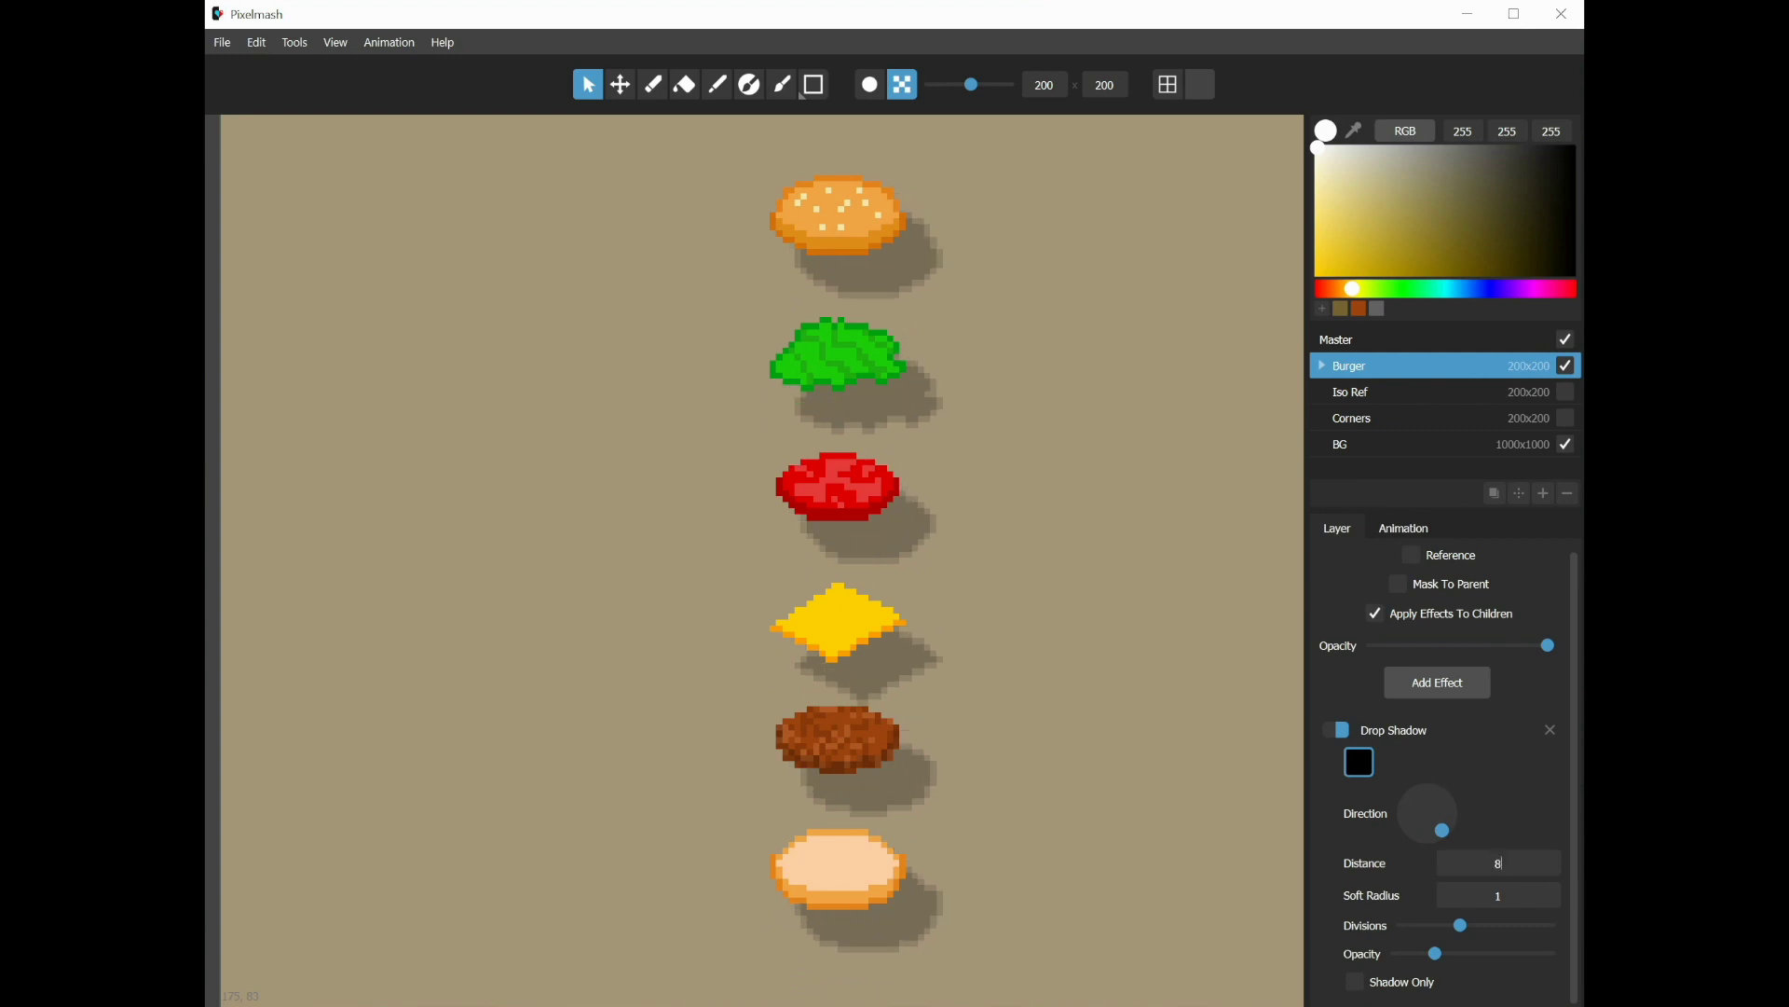
pyautogui.moveTo(1454, 828); pyautogui.dragTo(1429, 874)
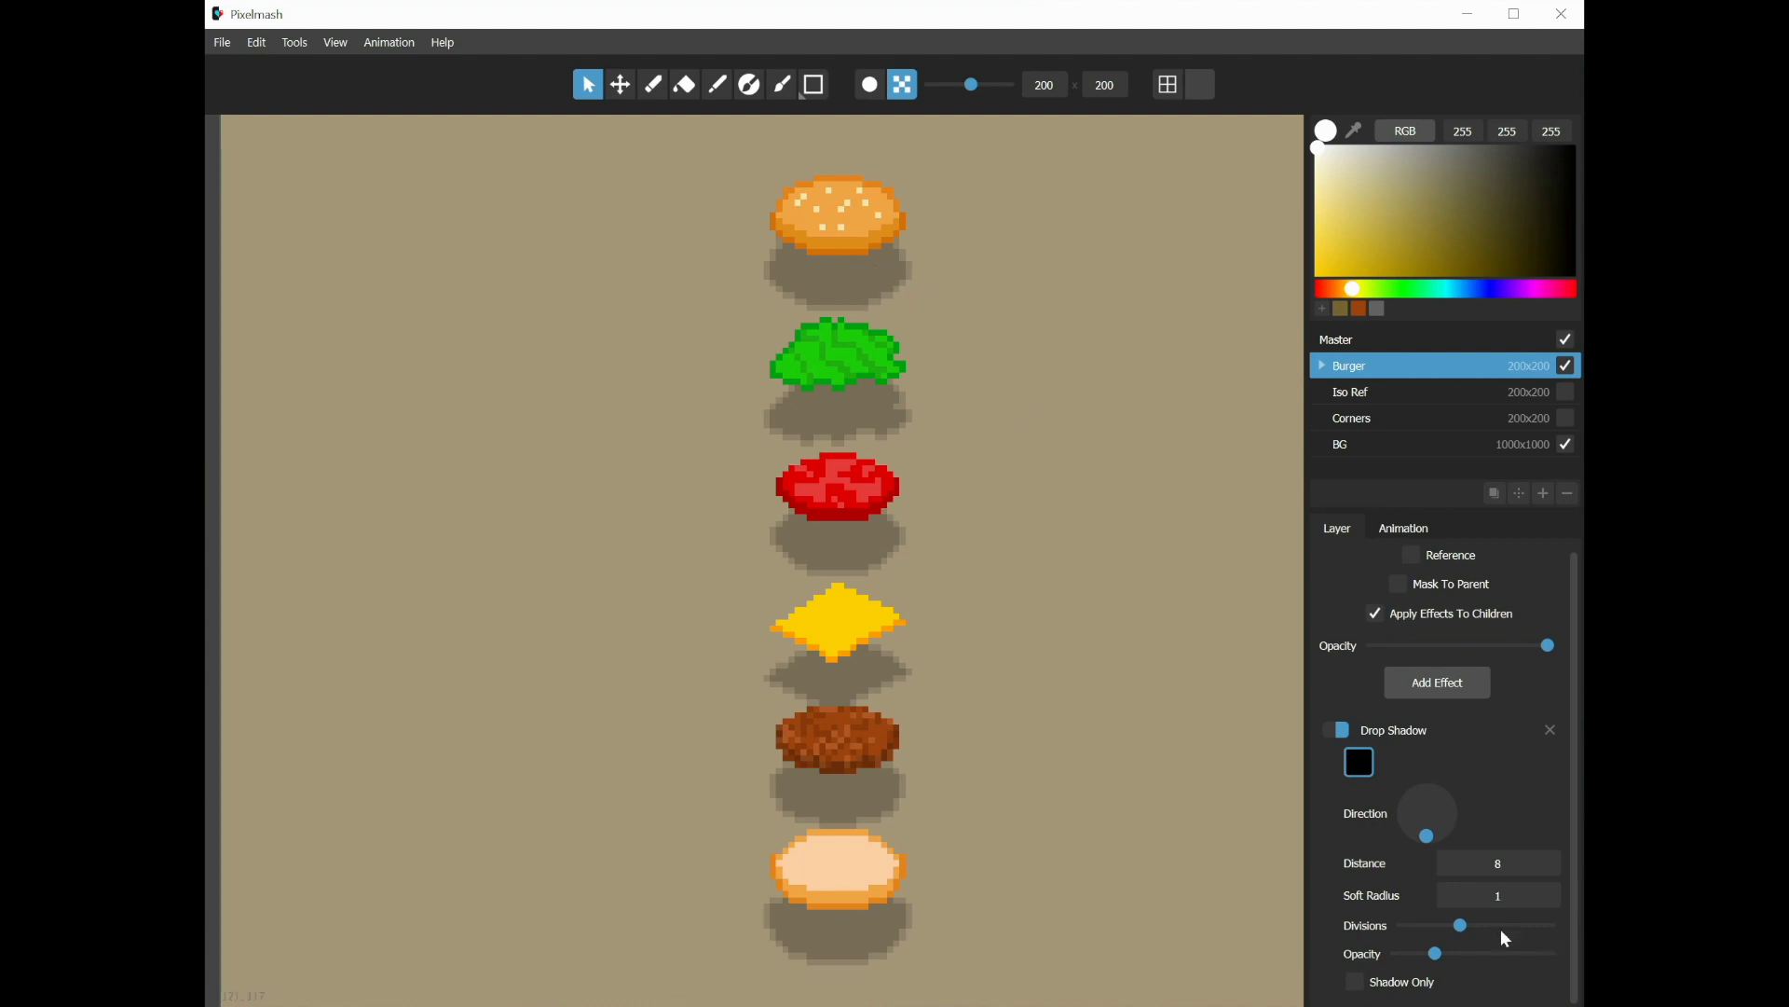
# Step: Set the Burger layer's Drop Shadow Opacity to about 30% of the range and its Soft Radius to 4 after trying 3
pyautogui.moveTo(1436, 960)
pyautogui.mouseDown()
pyautogui.moveTo(1502, 980)
pyautogui.moveTo(1436, 970)
pyautogui.moveTo(1446, 990)
pyautogui.mouseUp()
pyautogui.scroll(5, 892, 246)
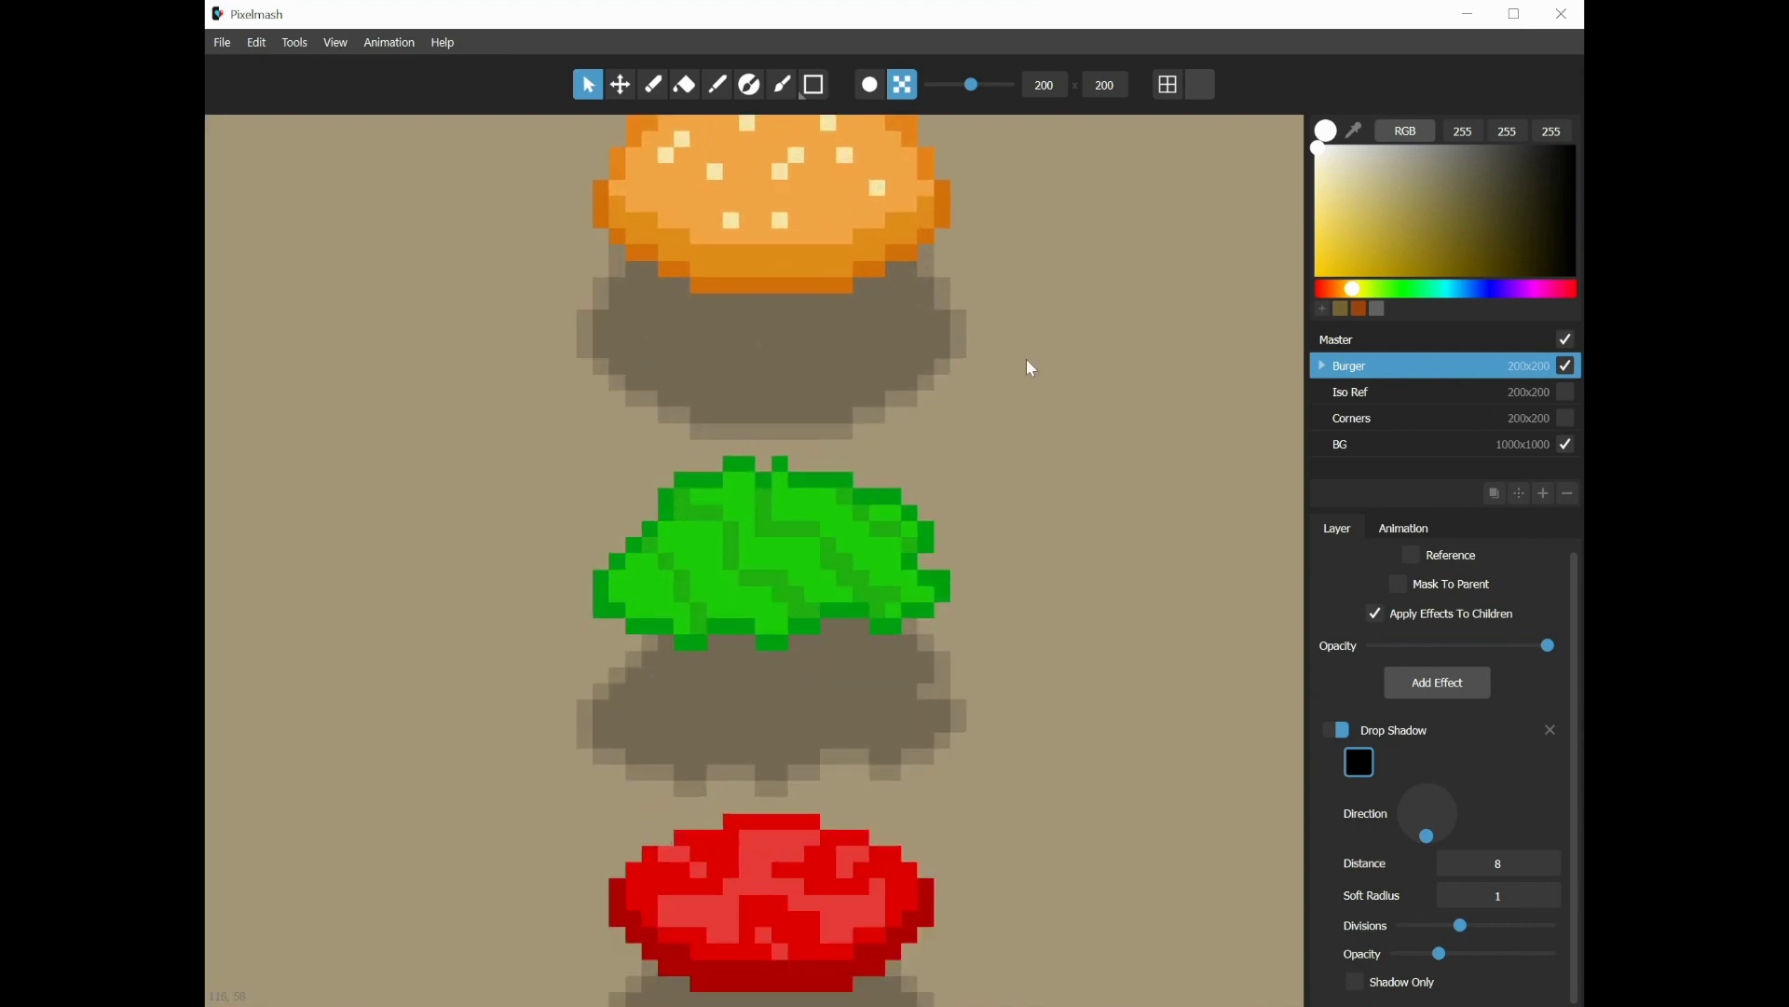
pyautogui.moveTo(1027, 367); pyautogui.dragTo(1076, 660)
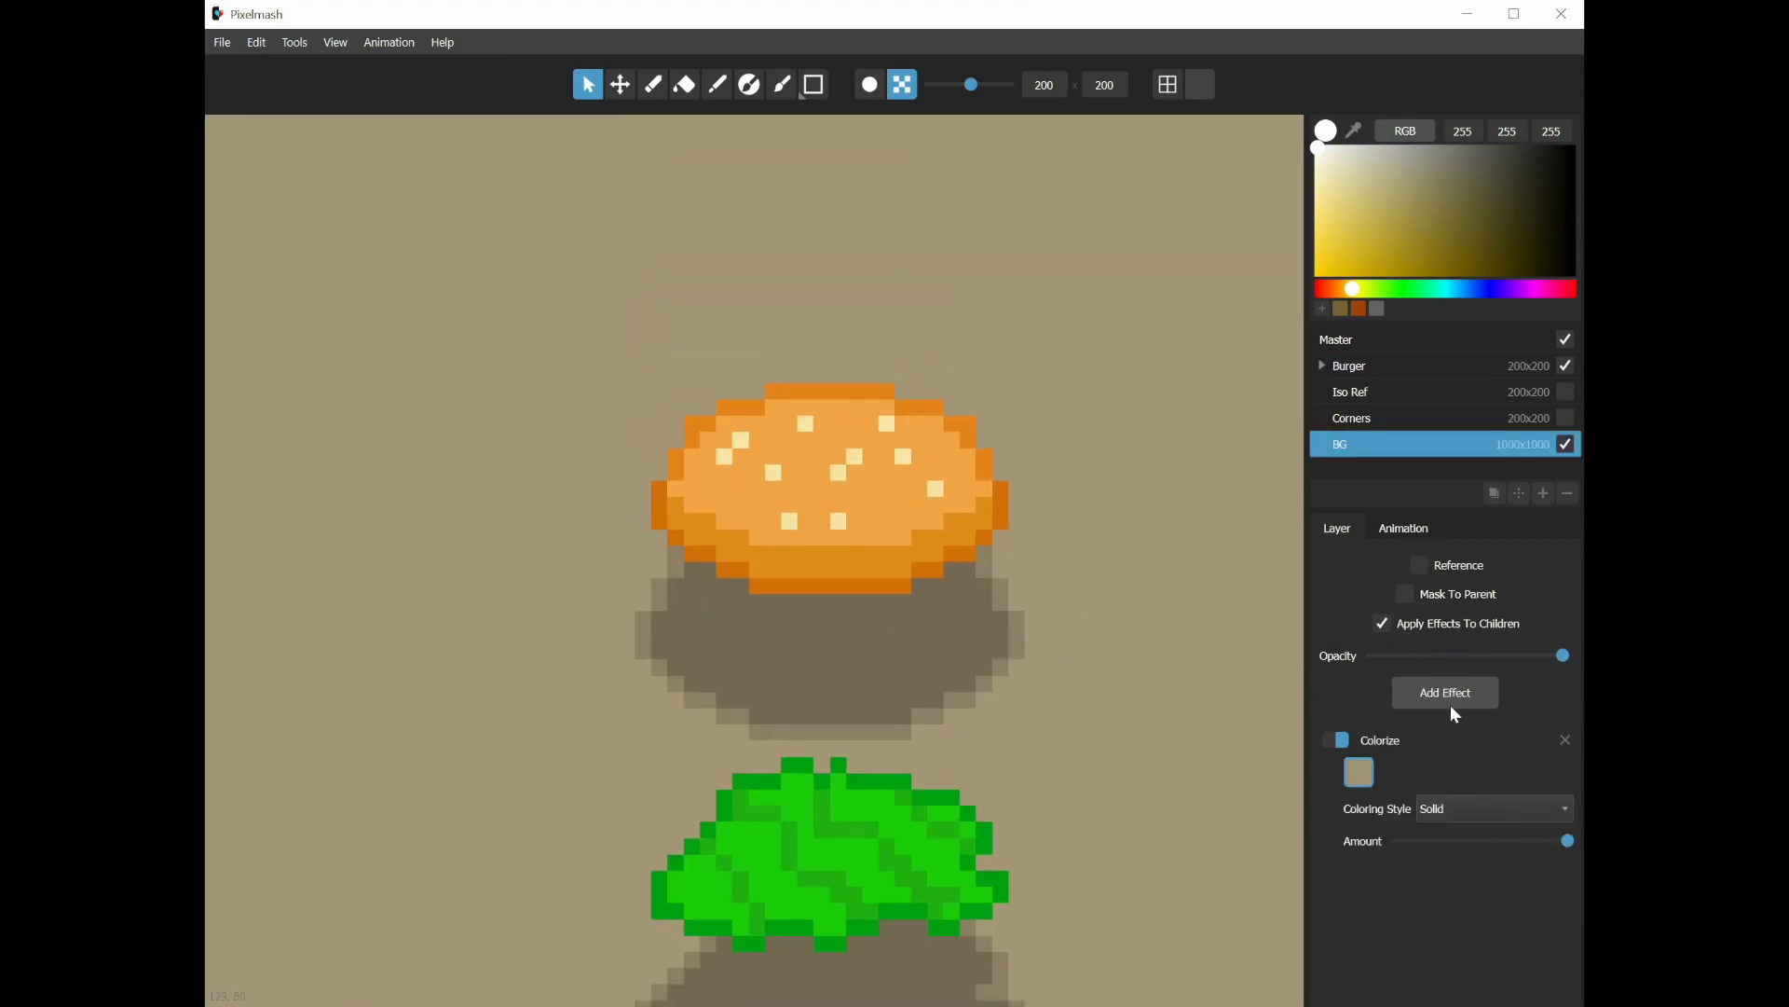
pyautogui.click(1396, 369)
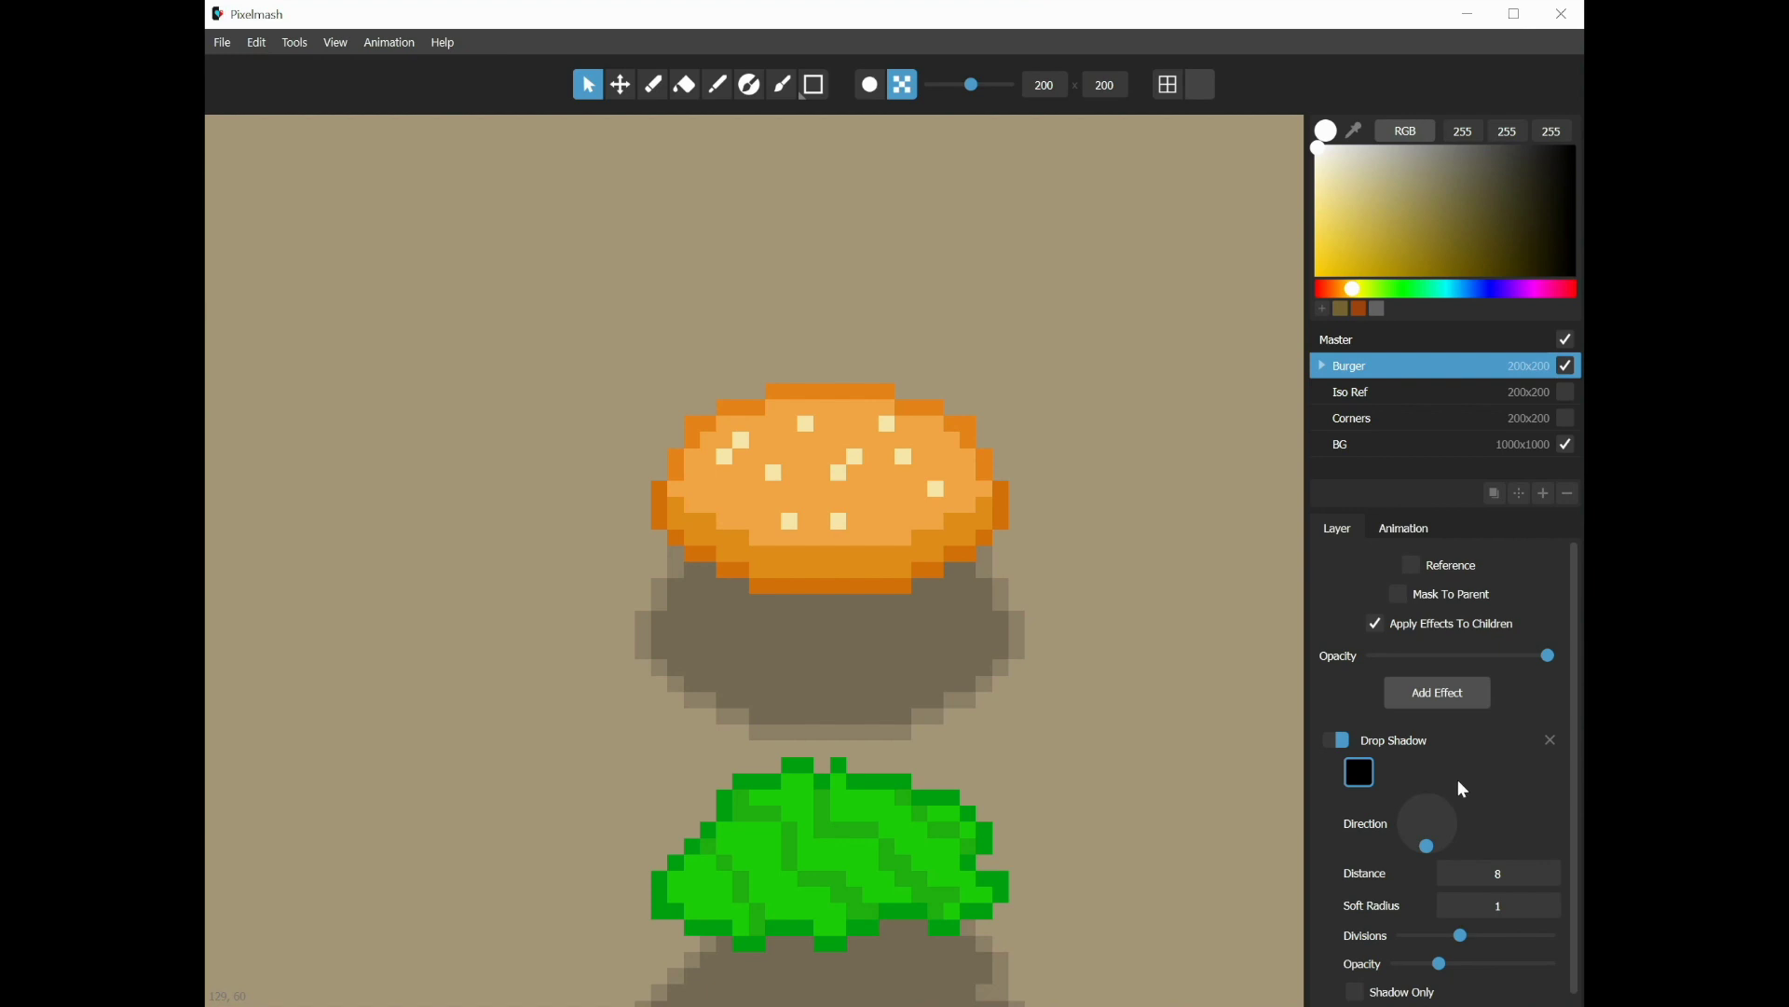
pyautogui.scroll(-1, 1459, 781)
pyautogui.doubleClick(1500, 896)
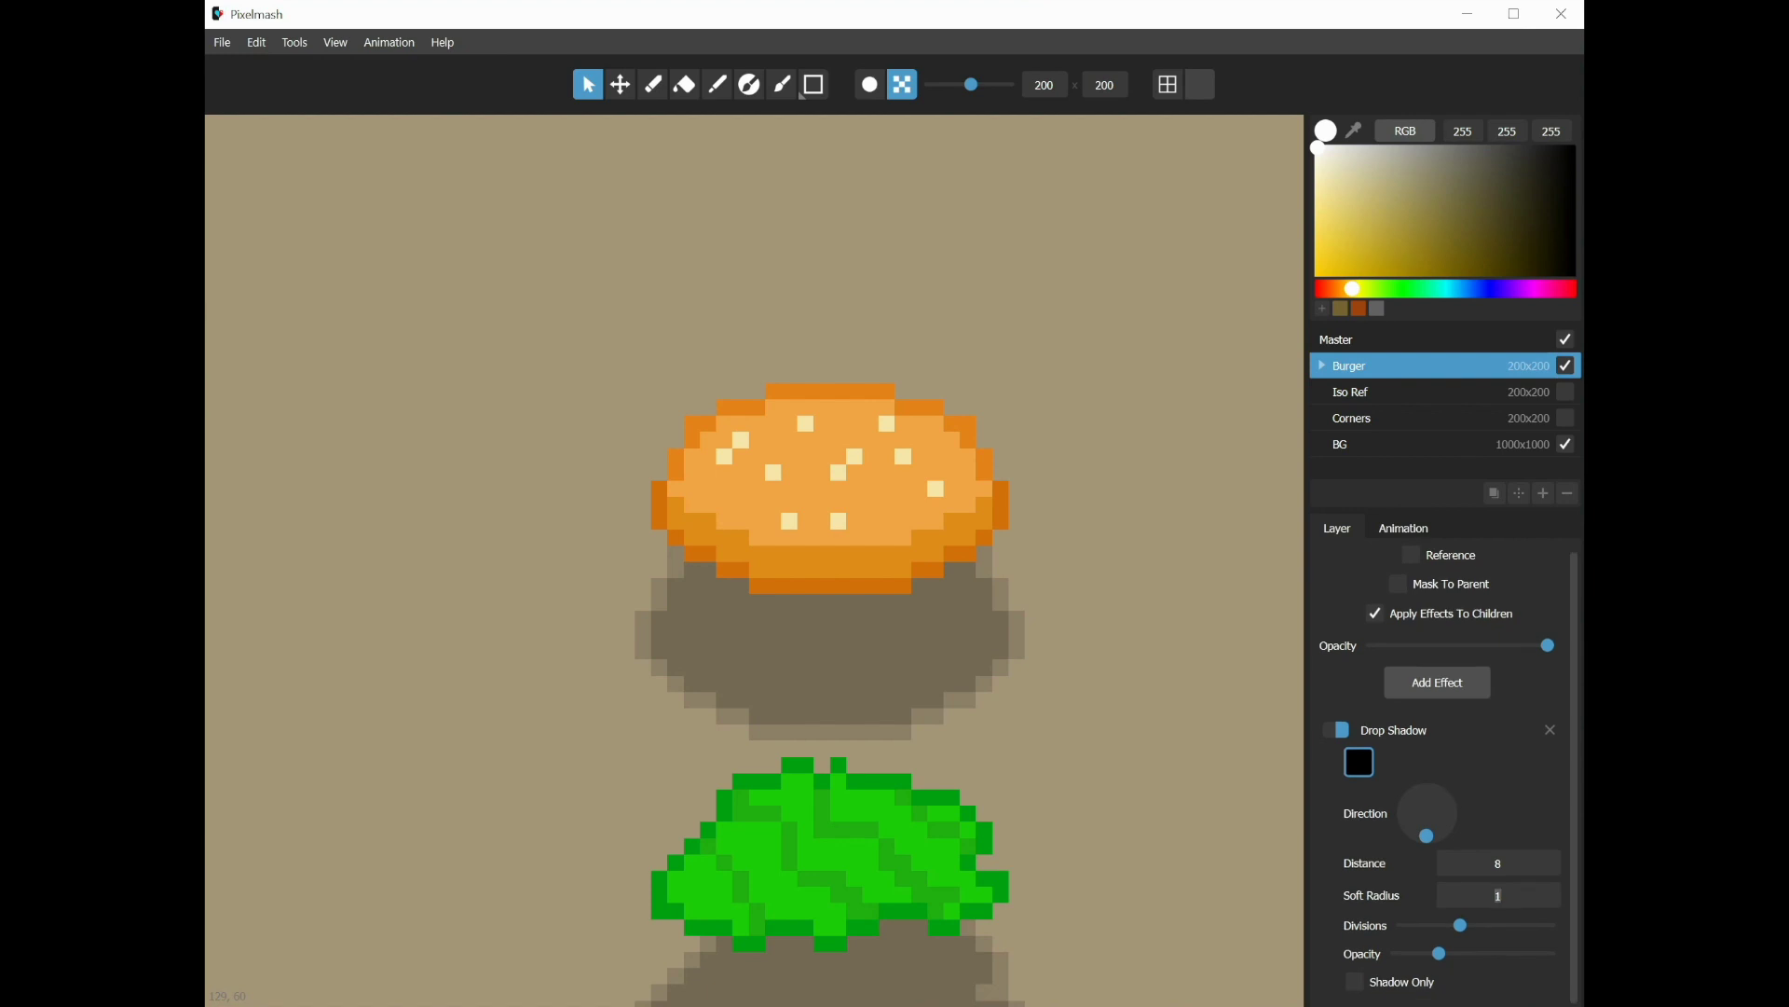
pyautogui.write('3')
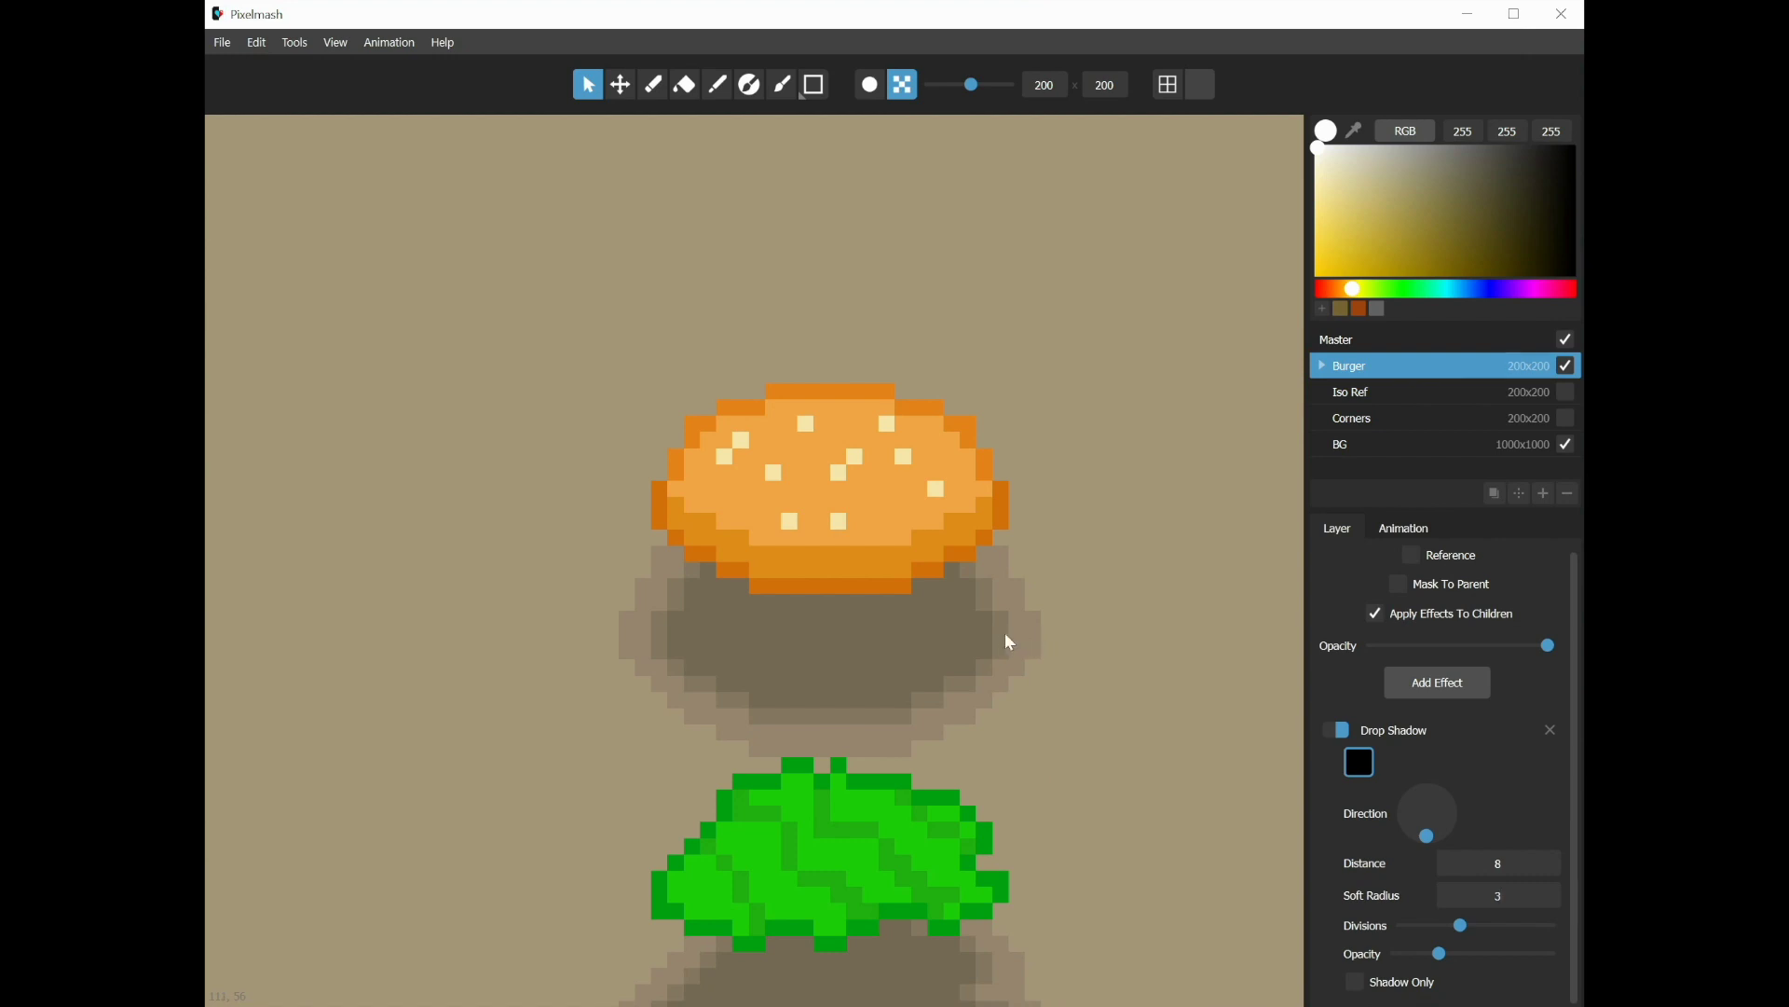
pyautogui.doubleClick(1497, 896)
pyautogui.write('4')
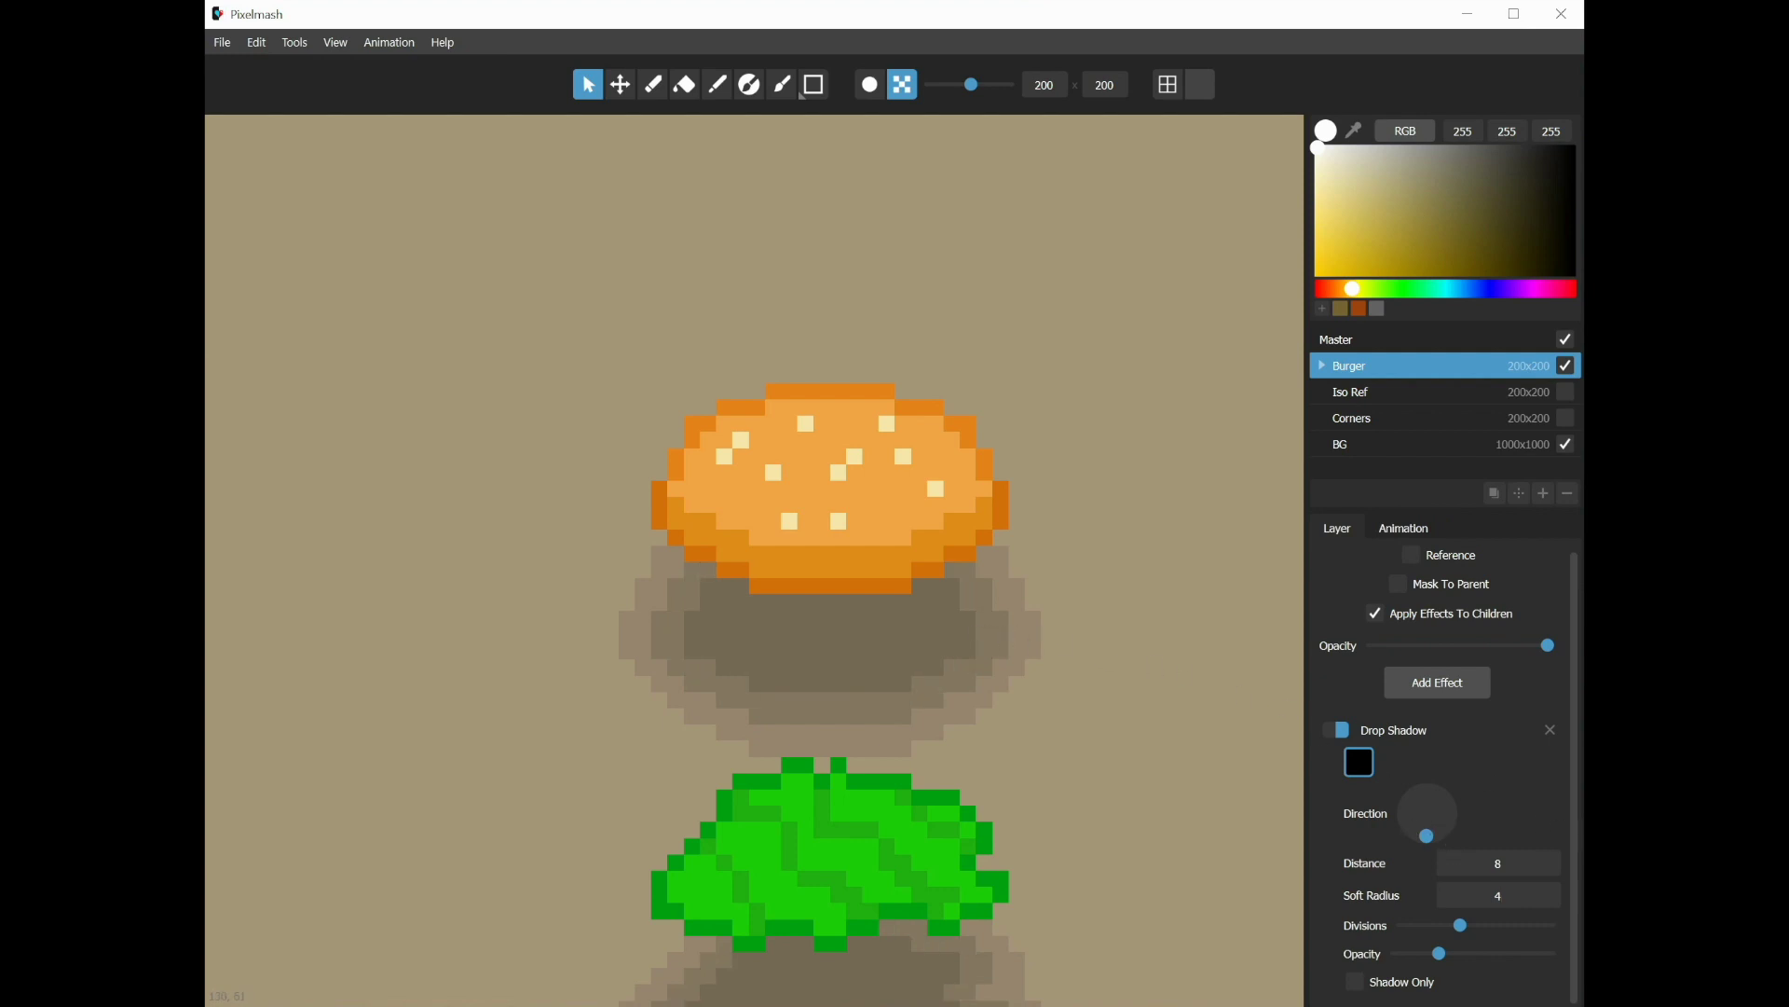
# Step: Try different Divisions levels for the Burger layer's Drop Shadow and settle on about 30% of the range
pyautogui.moveTo(1468, 923); pyautogui.dragTo(1471, 924)
pyautogui.moveTo(1552, 926); pyautogui.dragTo(1452, 928)
pyautogui.scroll(-2, 1118, 716)
pyautogui.click(1114, 793)
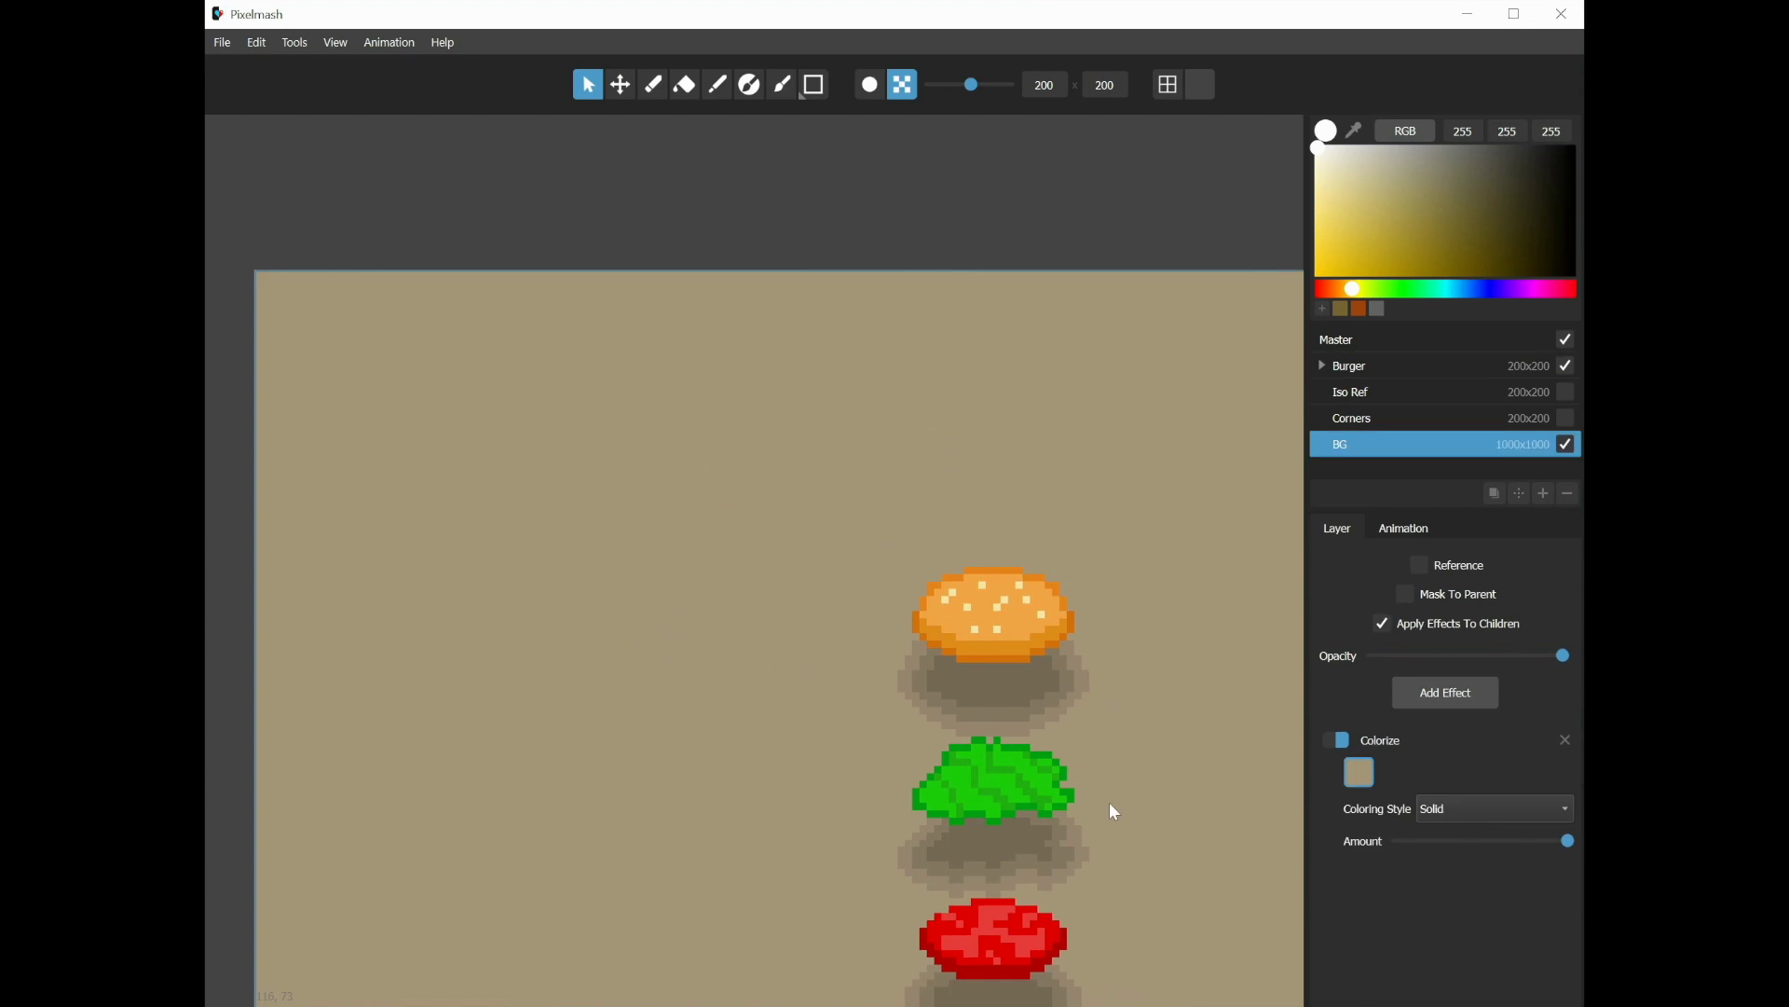
pyautogui.moveTo(1109, 802); pyautogui.dragTo(982, 617)
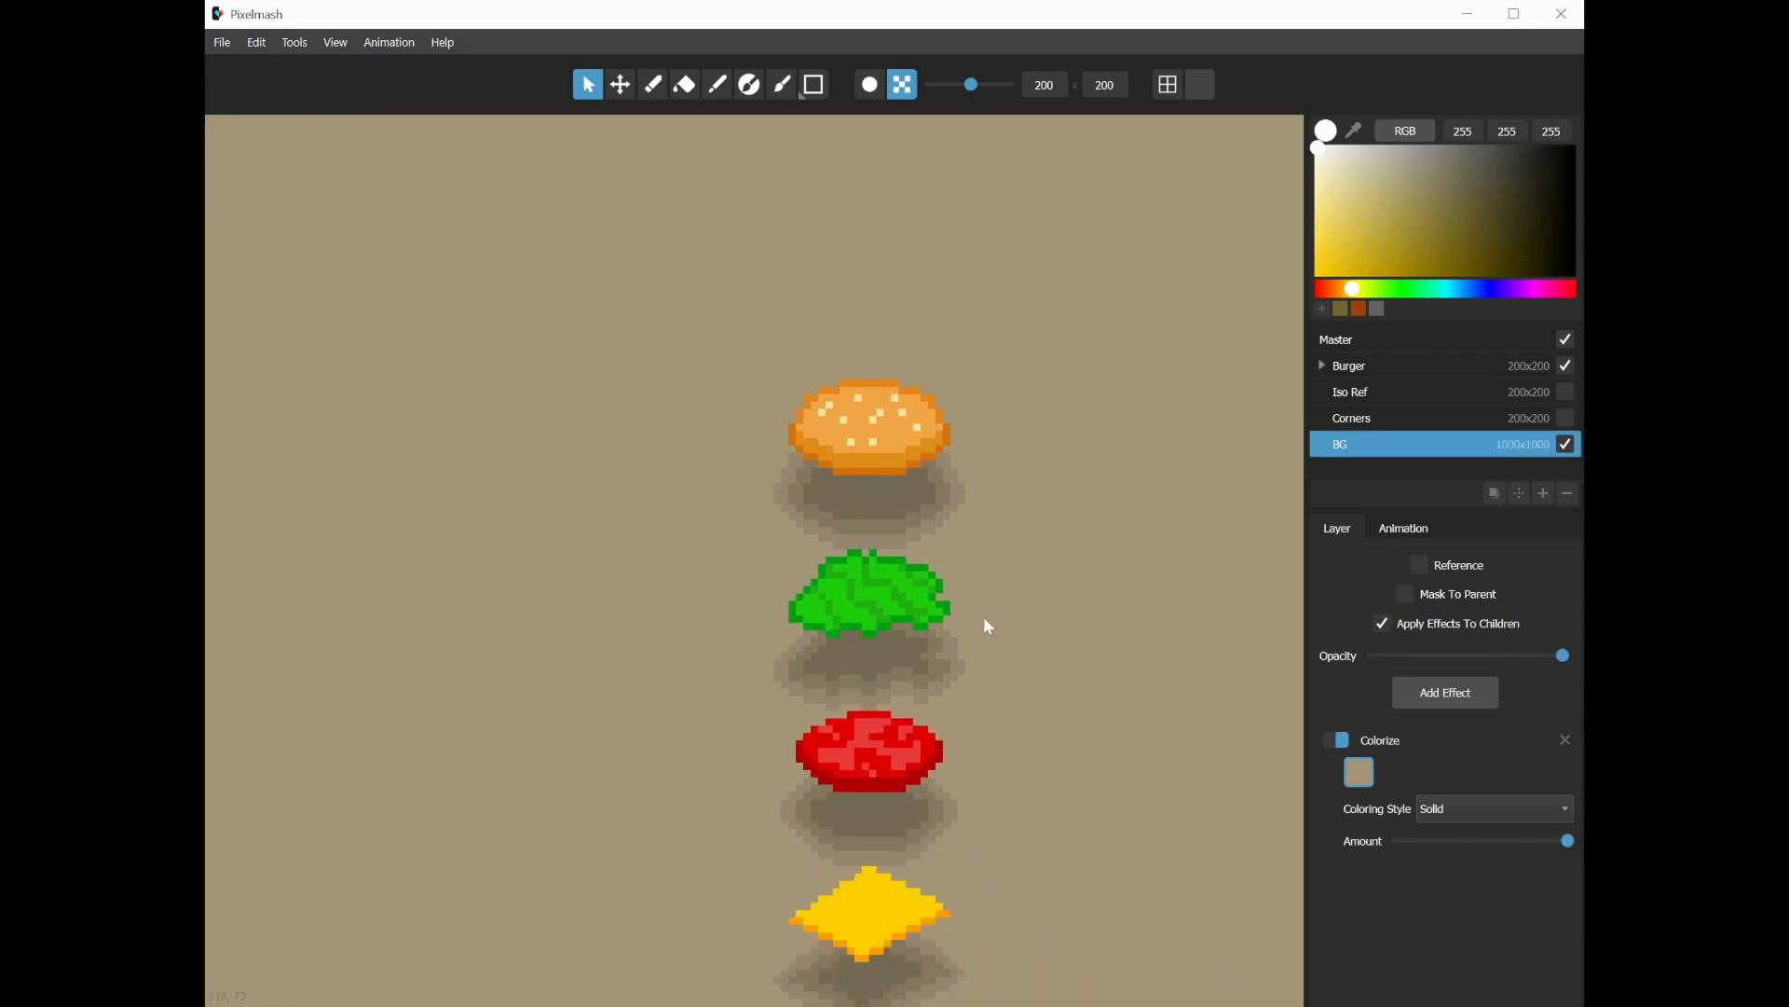
pyautogui.click(1439, 373)
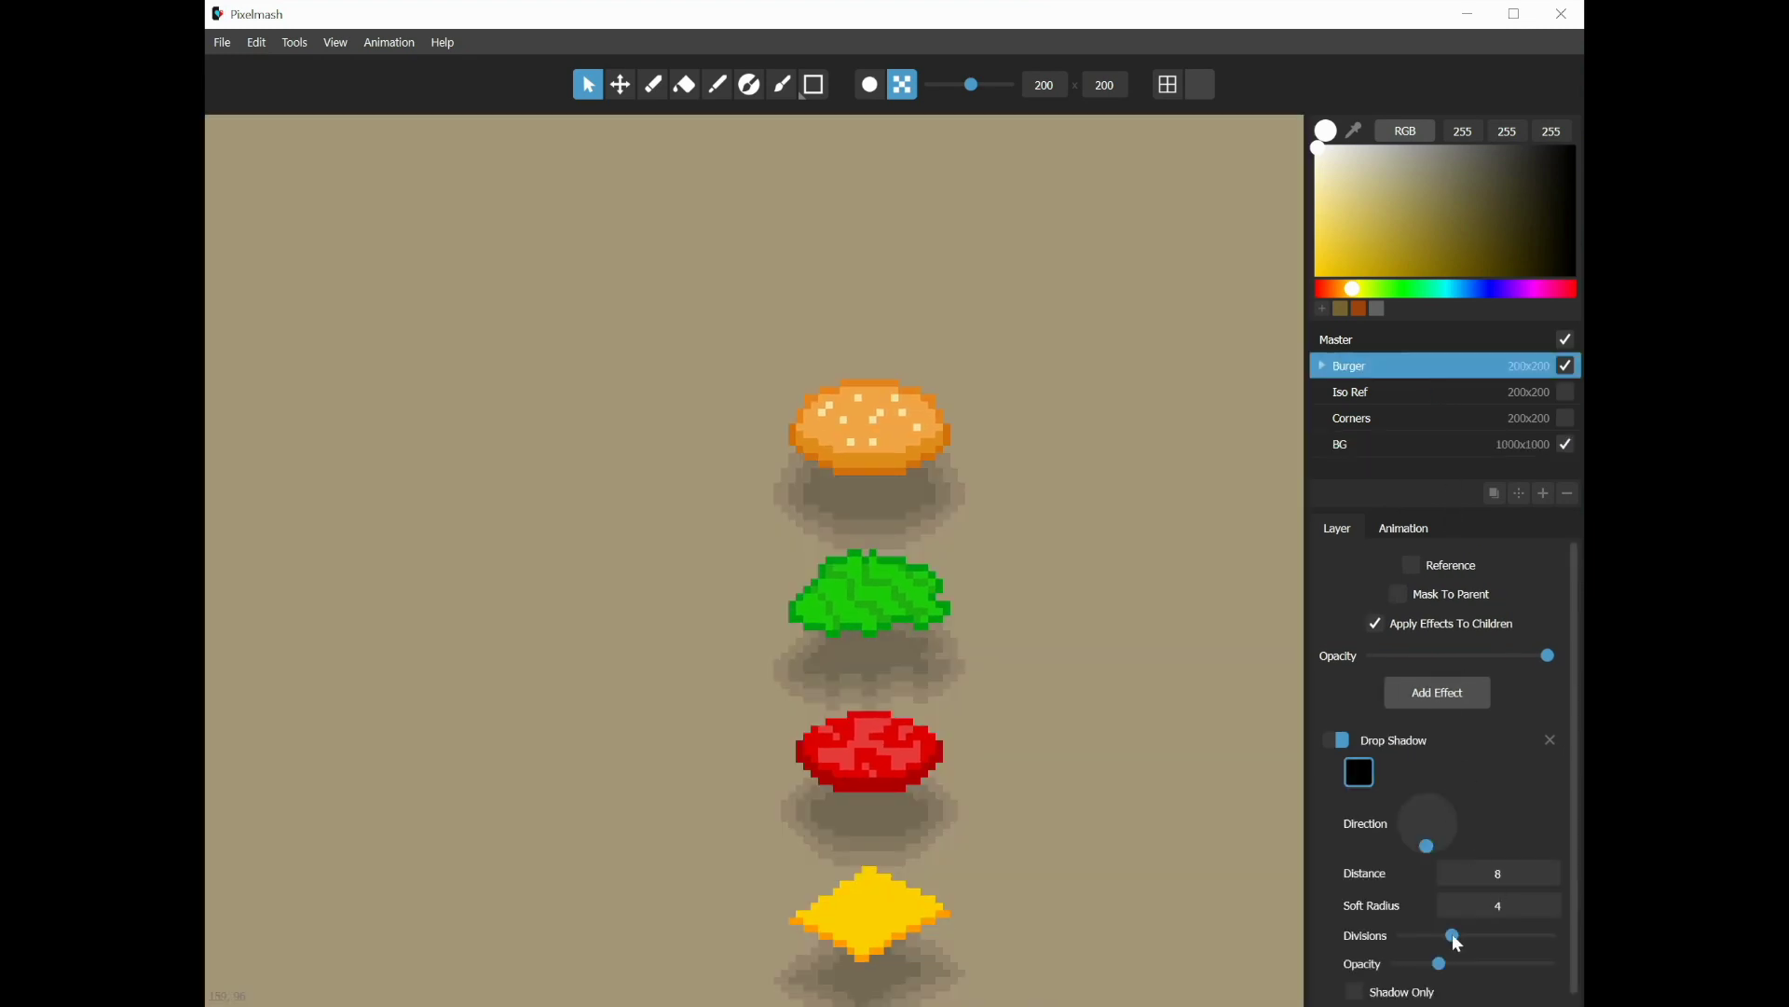
pyautogui.moveTo(1460, 944)
pyautogui.mouseDown()
pyautogui.moveTo(1401, 936)
pyautogui.moveTo(1473, 936)
pyautogui.moveTo(1454, 945)
pyautogui.mouseUp()
# Step: Try a much lower Opacity for the Burger layer's Drop Shadow and undo the reduction
pyautogui.scroll(-1, 1459, 973)
pyautogui.moveTo(1443, 951)
pyautogui.mouseDown()
pyautogui.moveTo(1519, 956)
pyautogui.moveTo(1438, 960)
pyautogui.mouseUp()
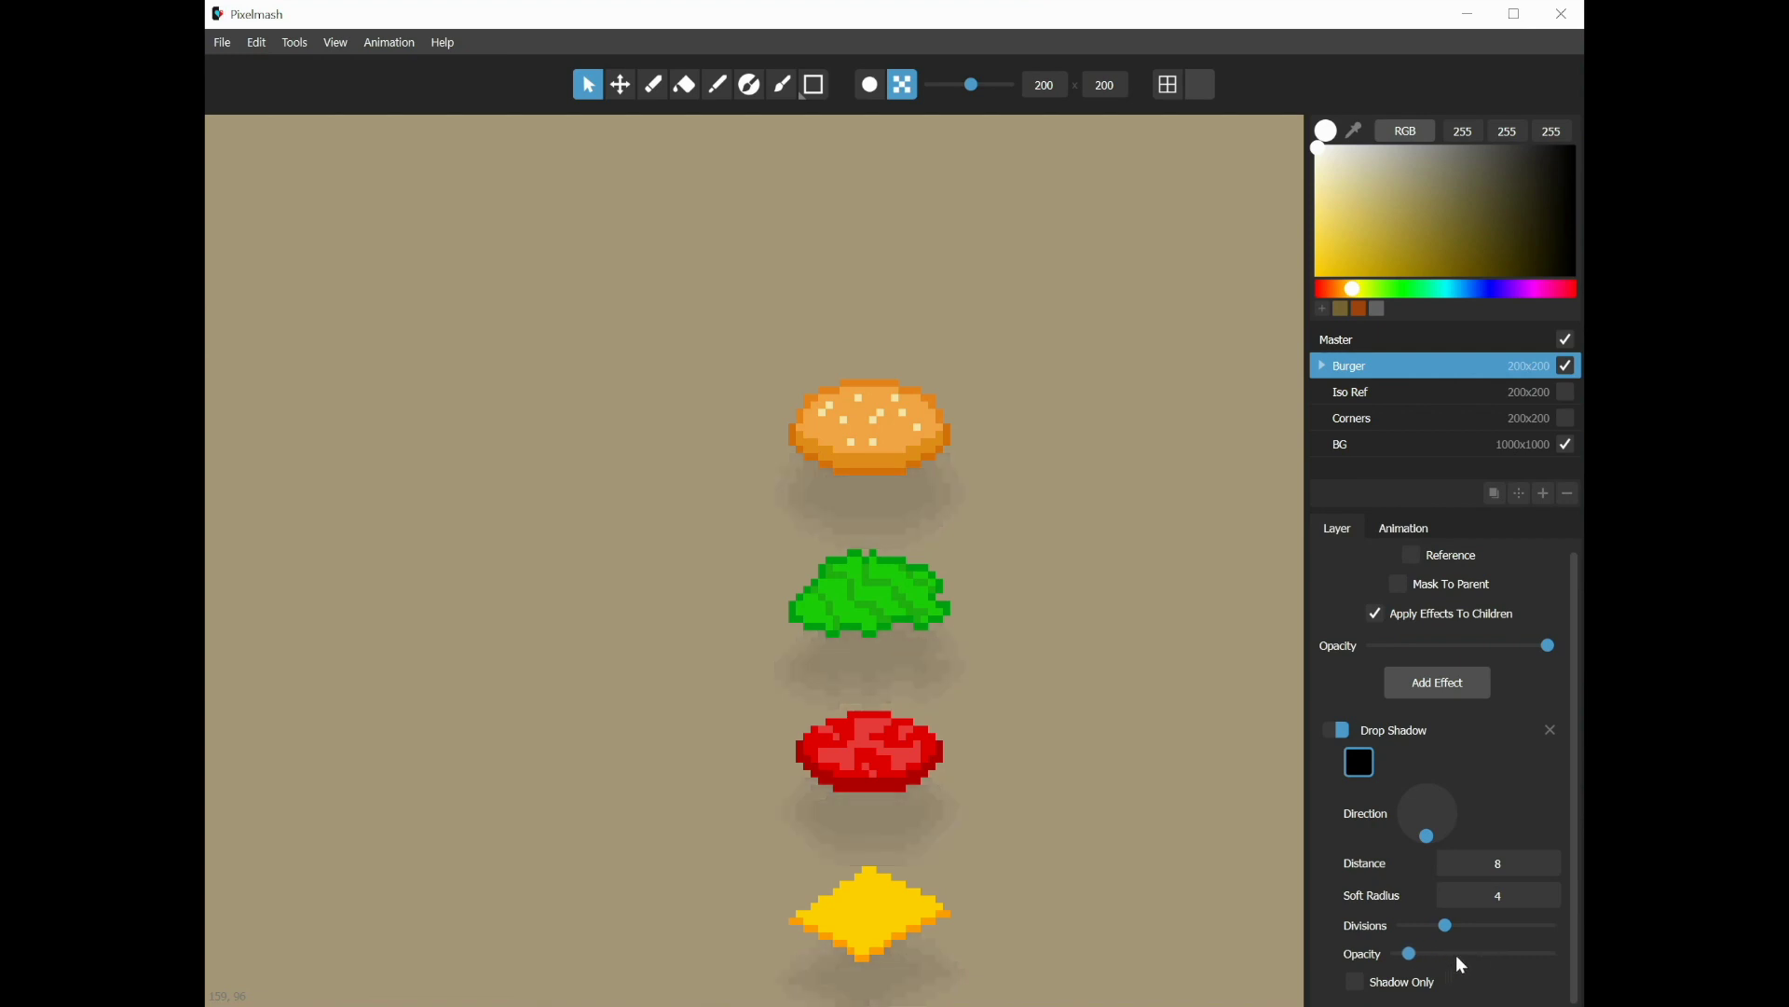
pyautogui.hotkey('ctrl', 'z')
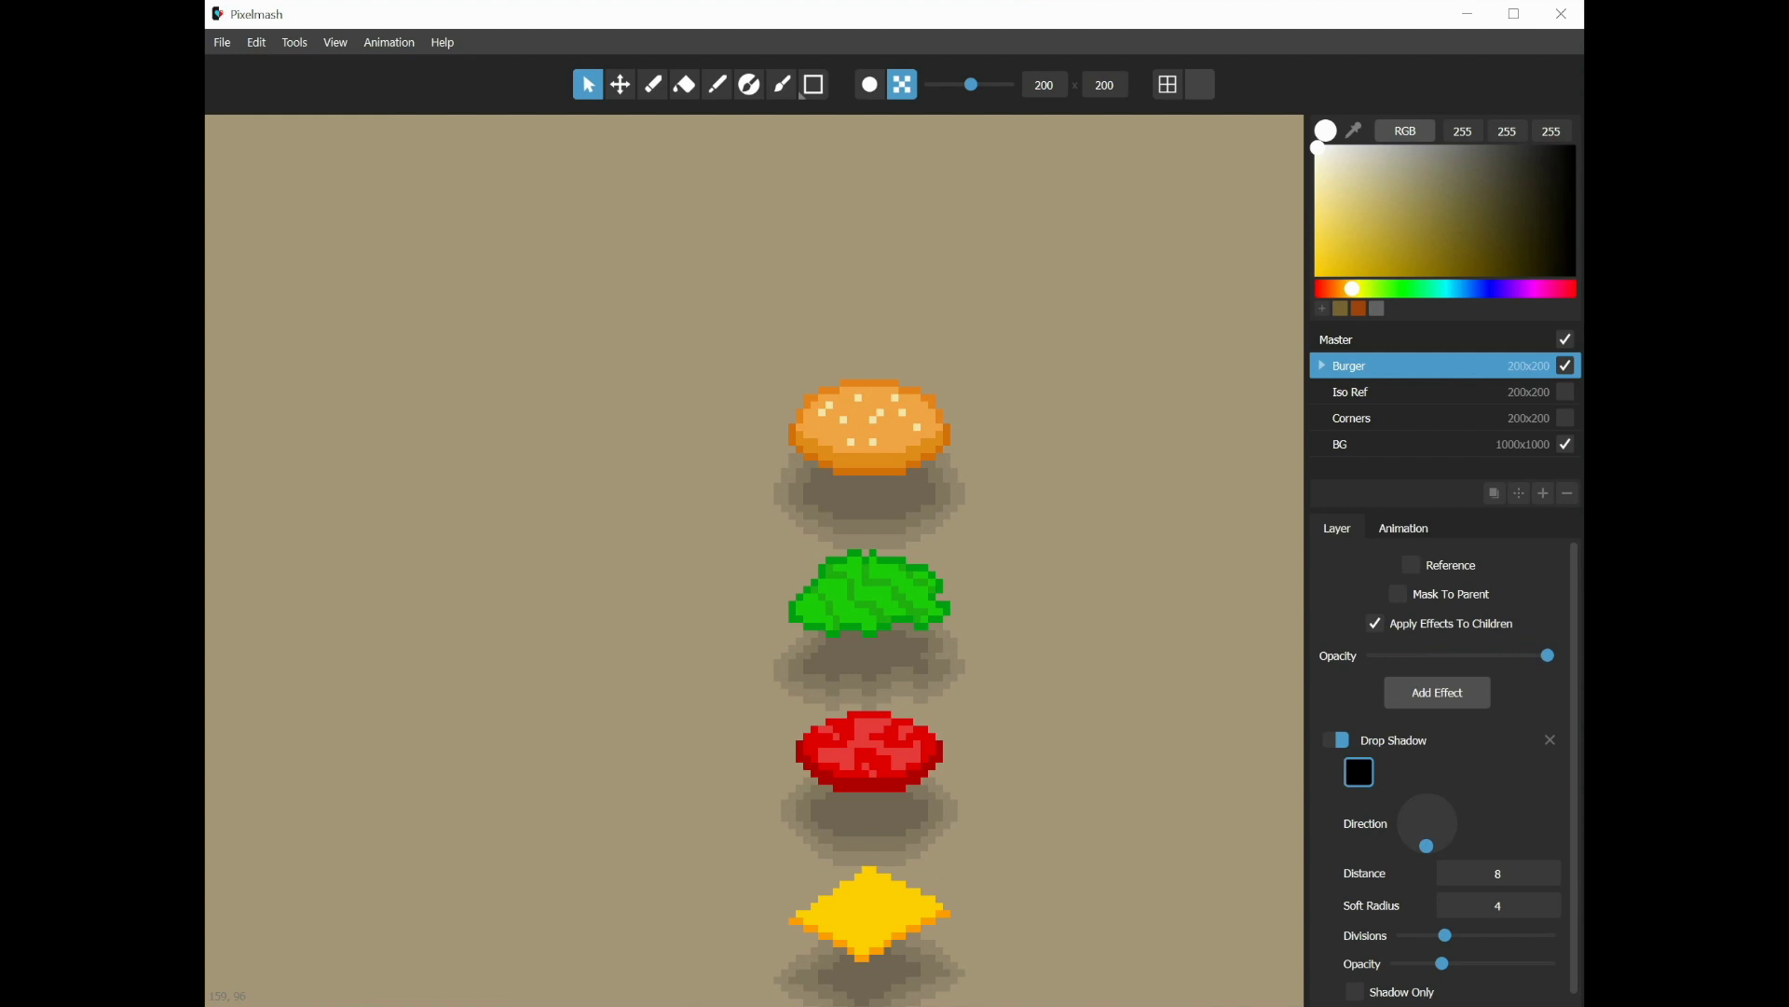
# Step: Try the Shadow Only option on the Burger layer, inspect all the ingredient shadows and turn the option off again
pyautogui.scroll(-1, 1573, 952)
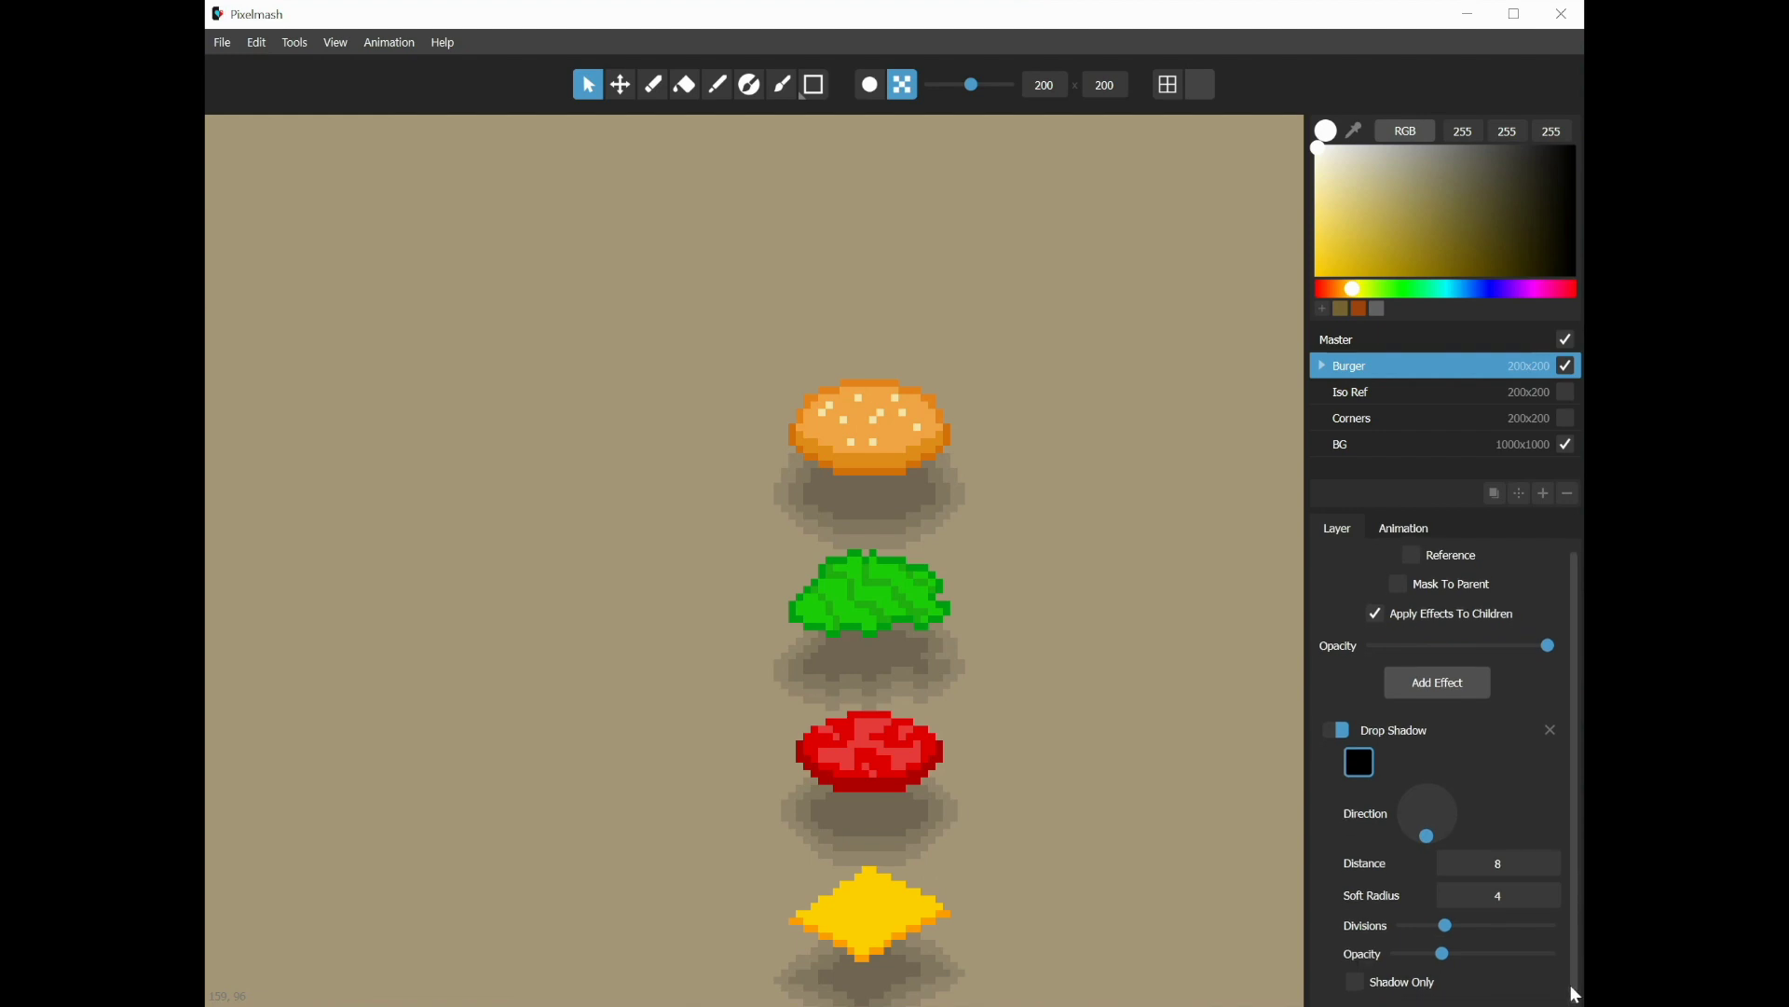
pyautogui.click(1399, 987)
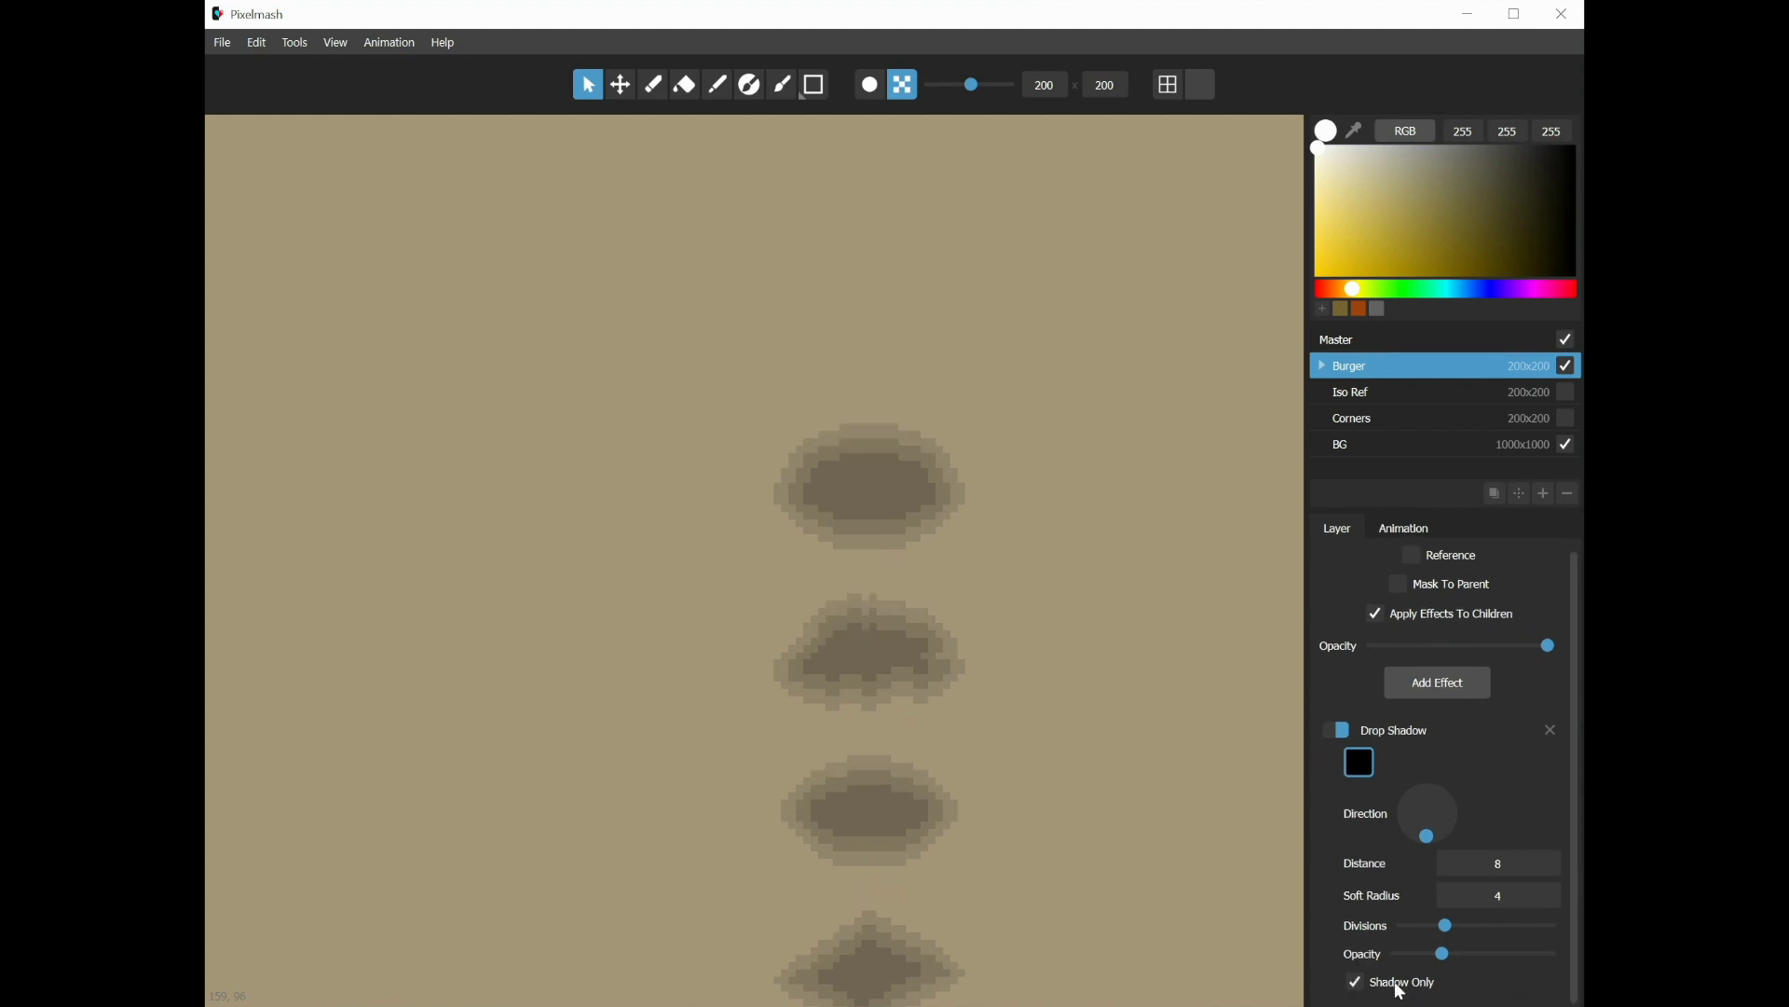
pyautogui.scroll(-2, 1103, 697)
pyautogui.click(1178, 827)
pyautogui.moveTo(1178, 826); pyautogui.dragTo(1038, 635)
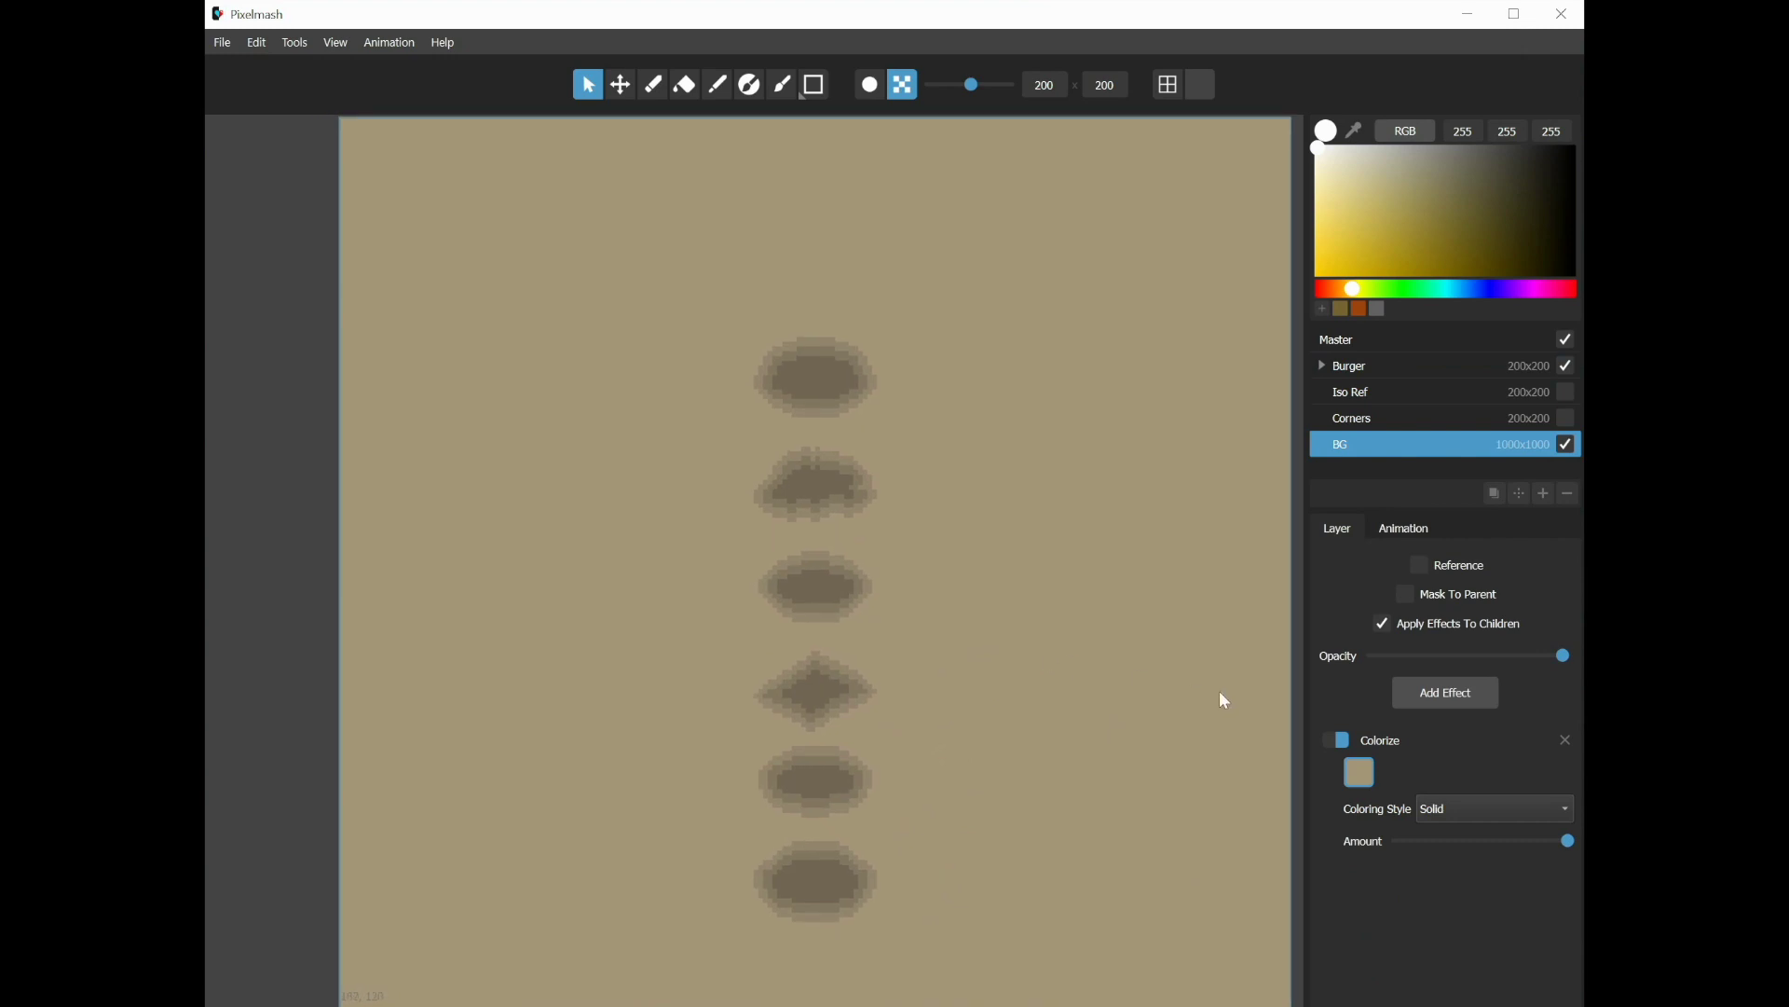
pyautogui.click(1408, 366)
pyautogui.scroll(-1, 1423, 953)
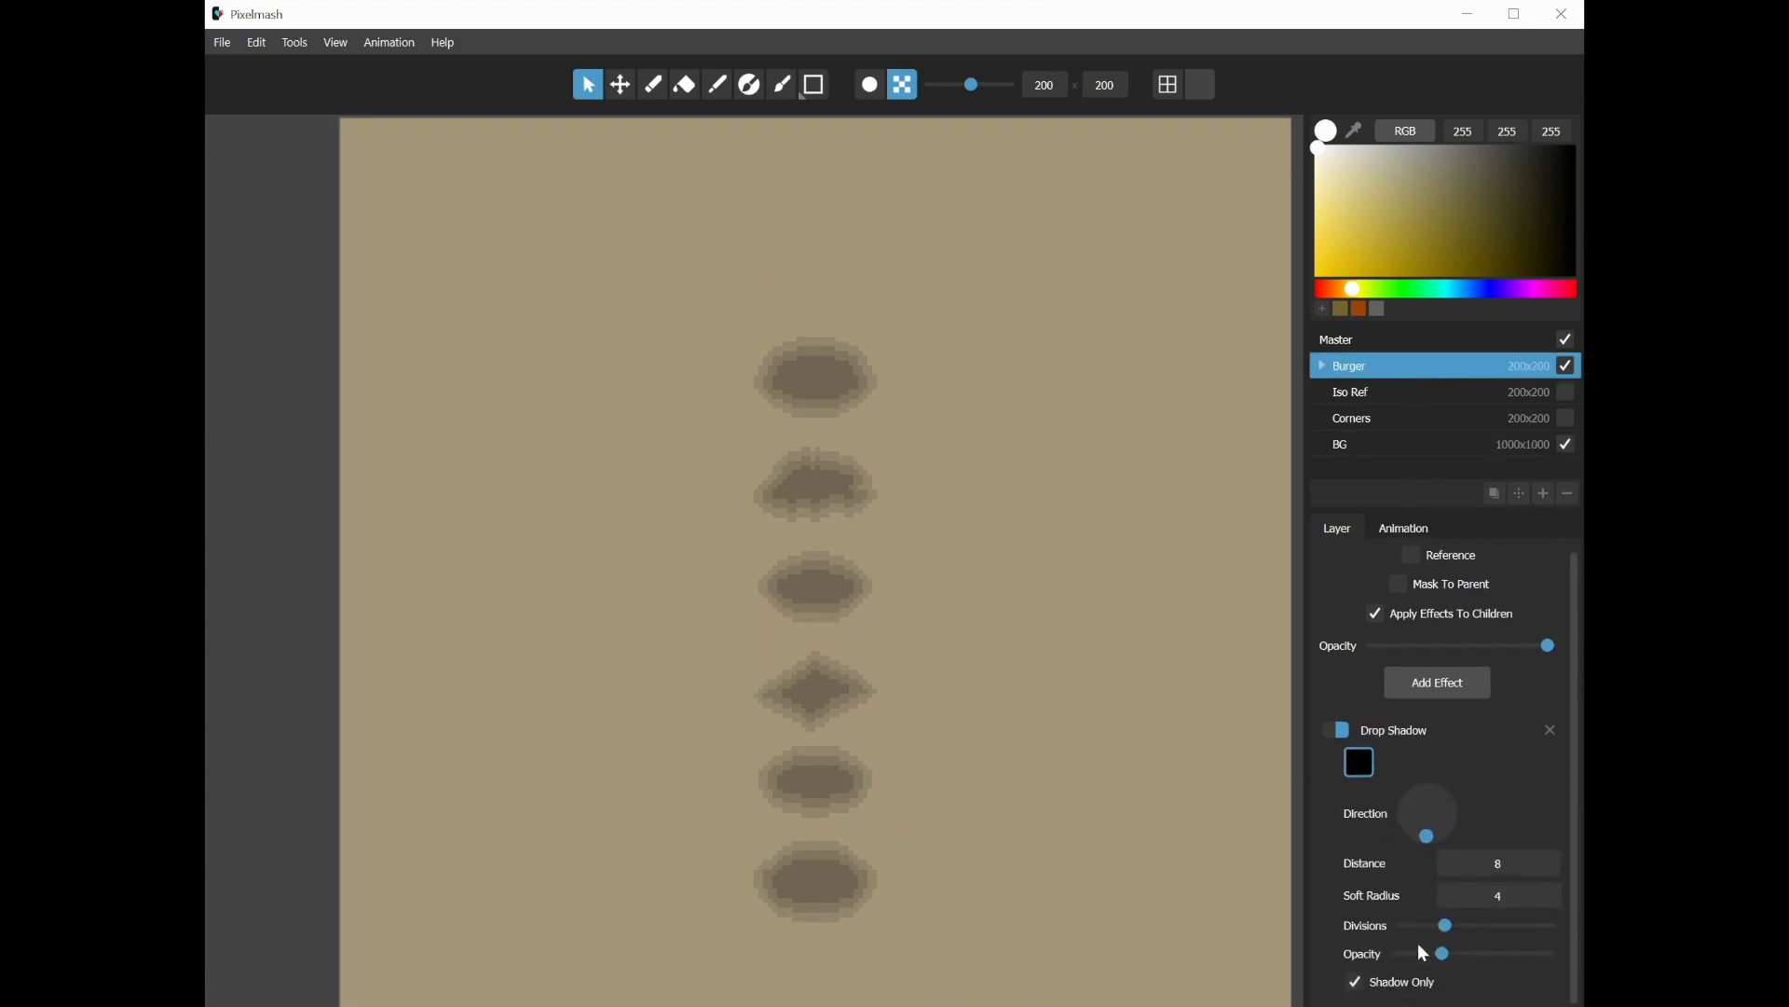
pyautogui.click(1360, 981)
pyautogui.click(1360, 980)
pyautogui.click(1360, 981)
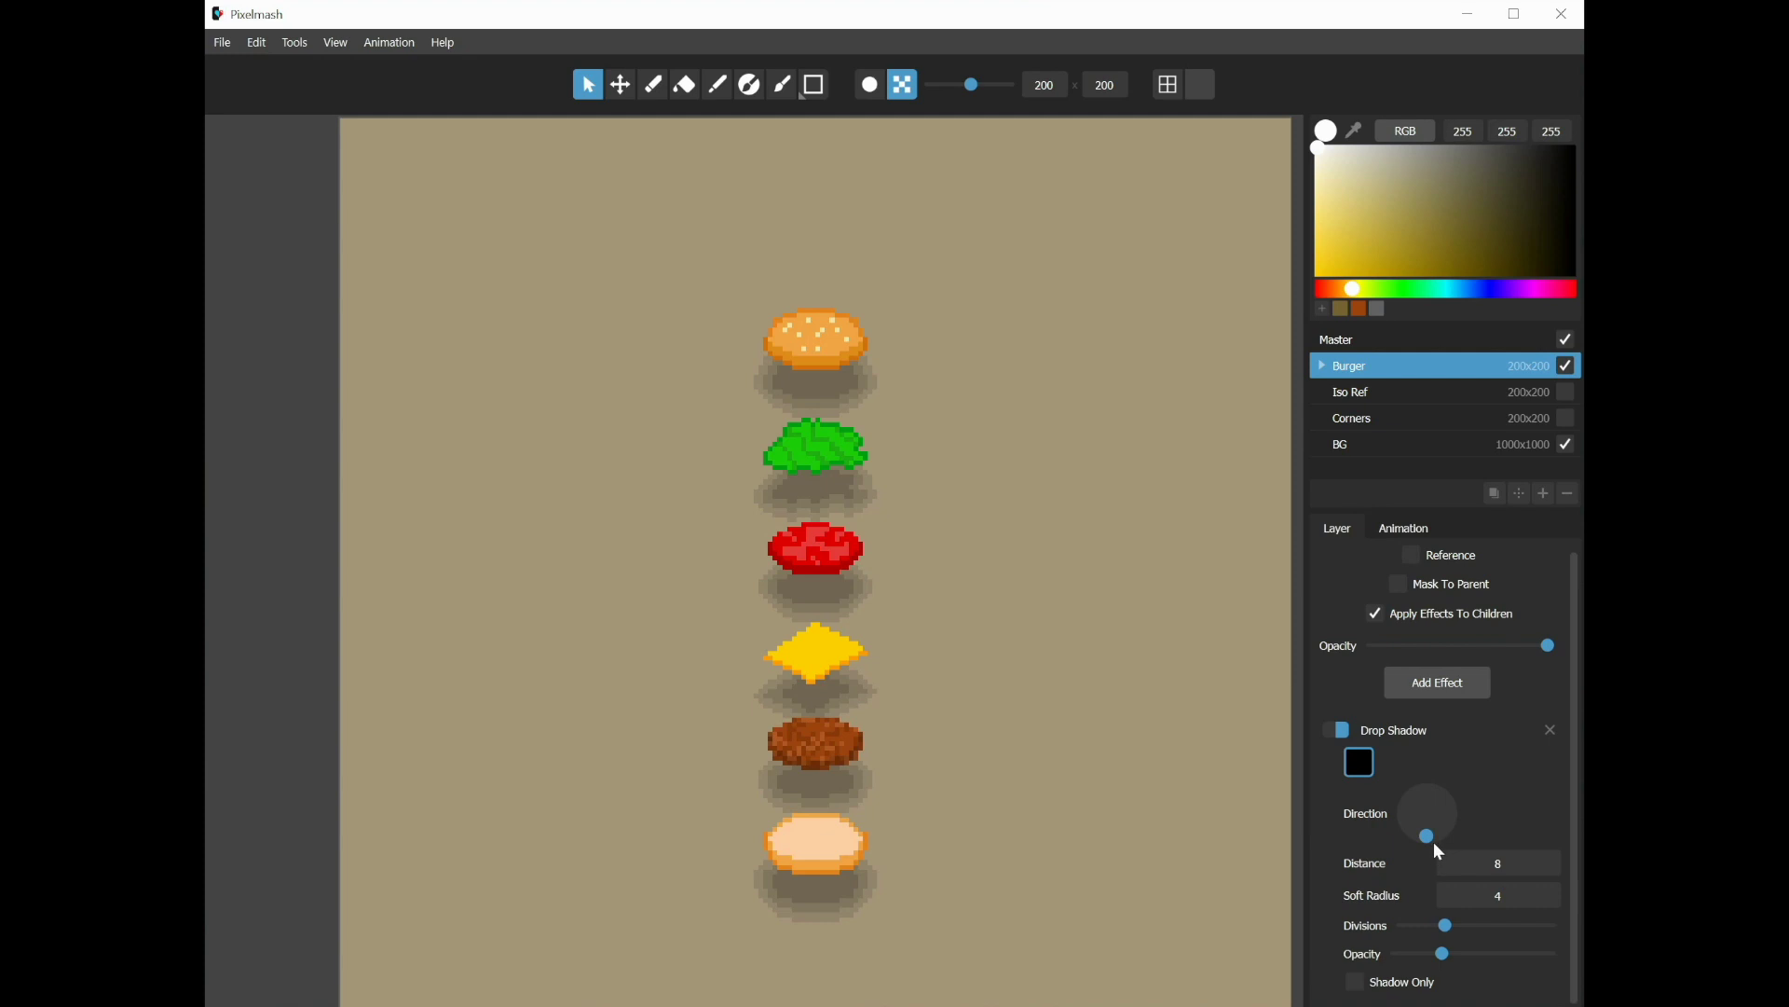
# Step: Tilt the Drop Shadow's Direction slightly right of straight down and set its Soft Radius to 2 with Divisions at about 40%
pyautogui.moveTo(1435, 844)
pyautogui.mouseDown()
pyautogui.moveTo(1412, 843)
pyautogui.moveTo(1454, 847)
pyautogui.moveTo(1409, 801)
pyautogui.moveTo(1455, 848)
pyautogui.moveTo(1438, 859)
pyautogui.mouseUp()
pyautogui.doubleClick(1497, 896)
pyautogui.write('2')
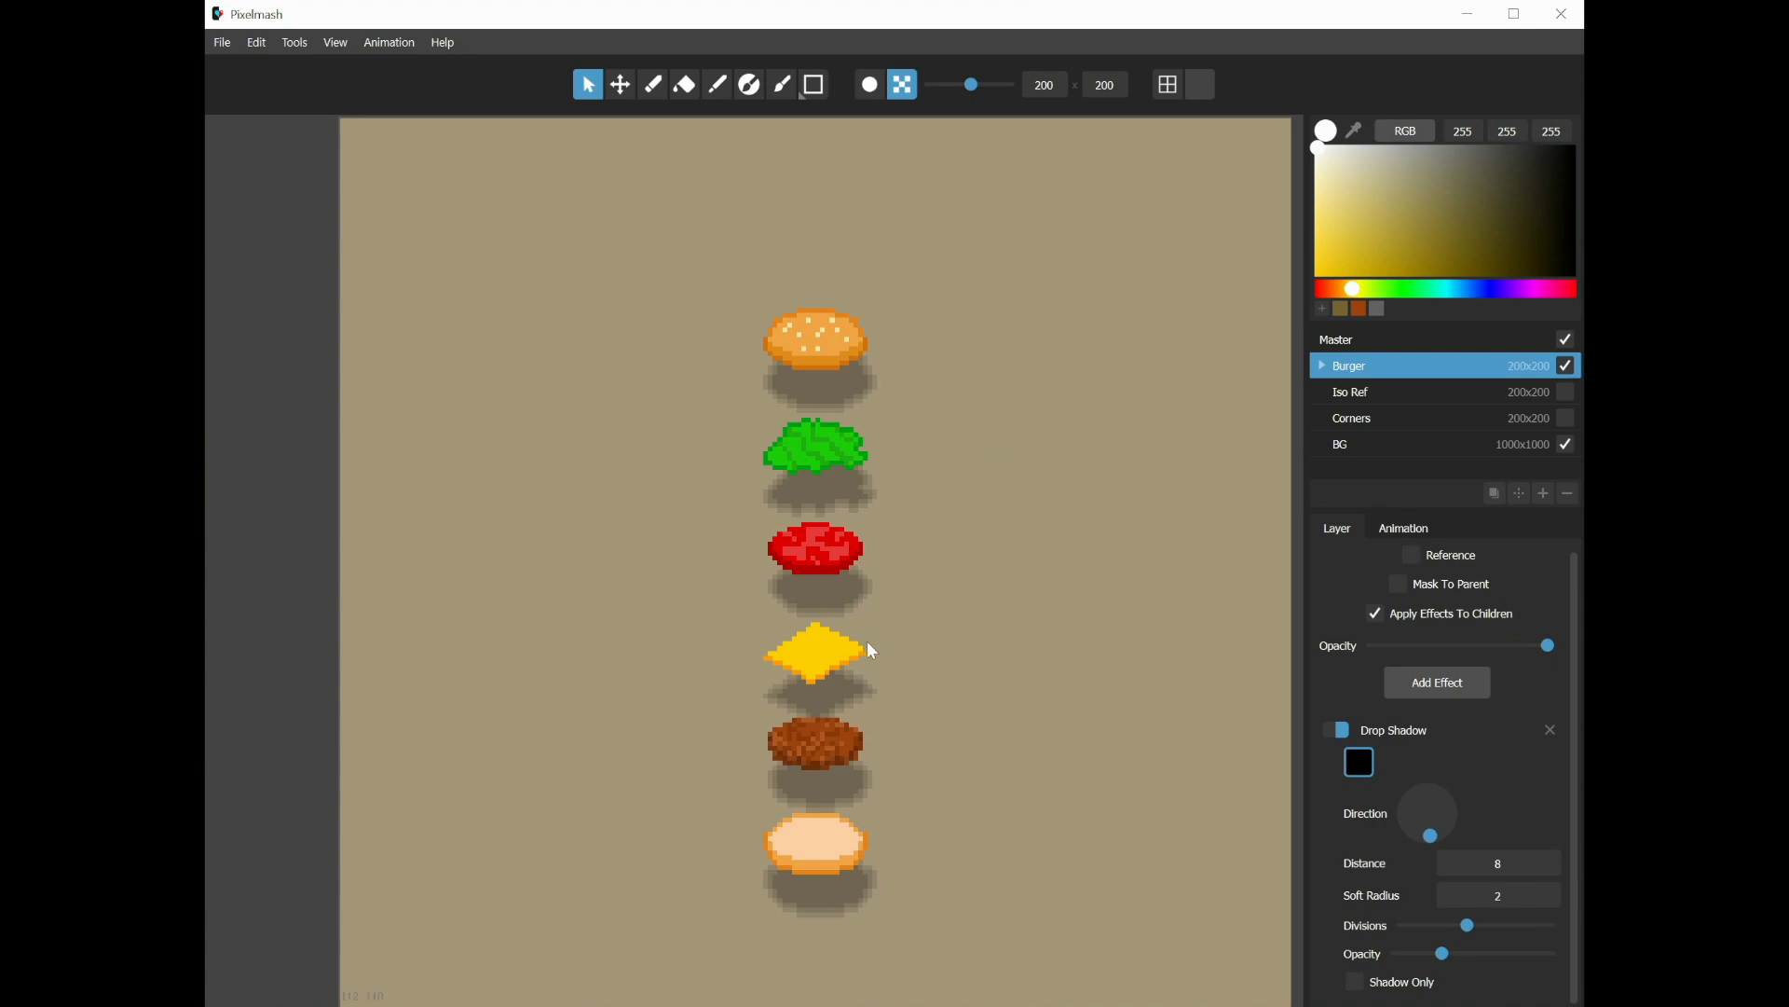
pyautogui.scroll(1, 856, 665)
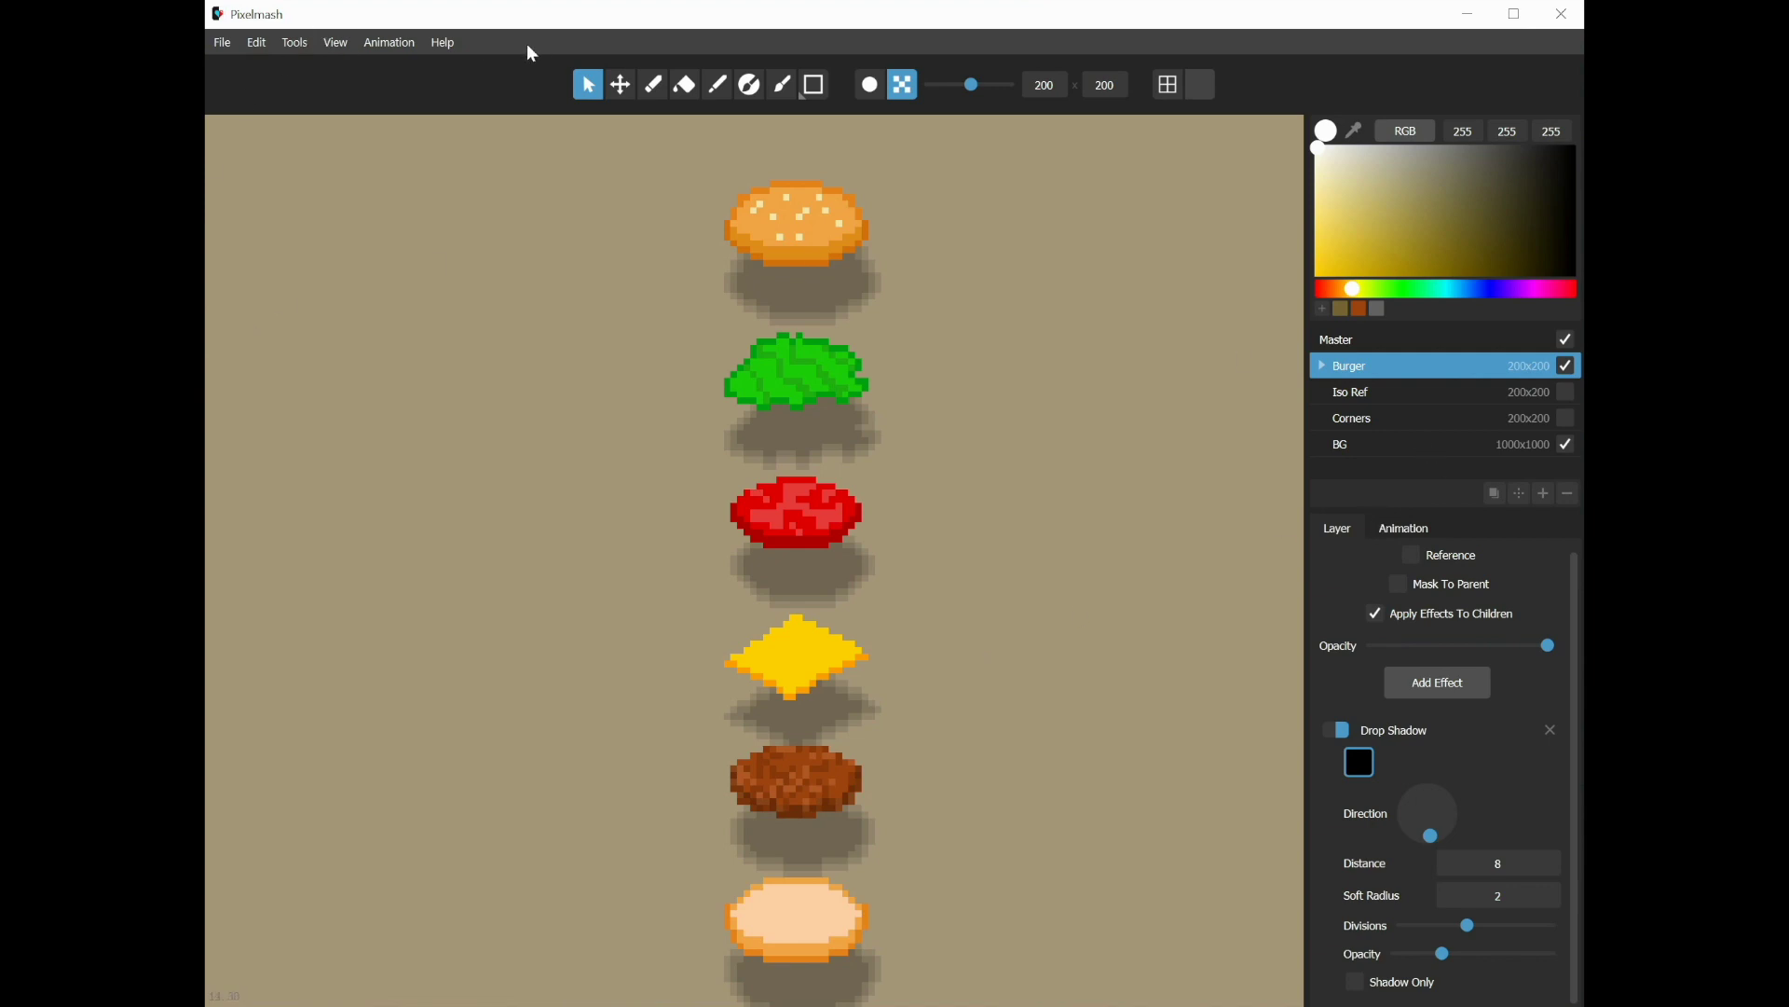
pyautogui.click(447, 42)
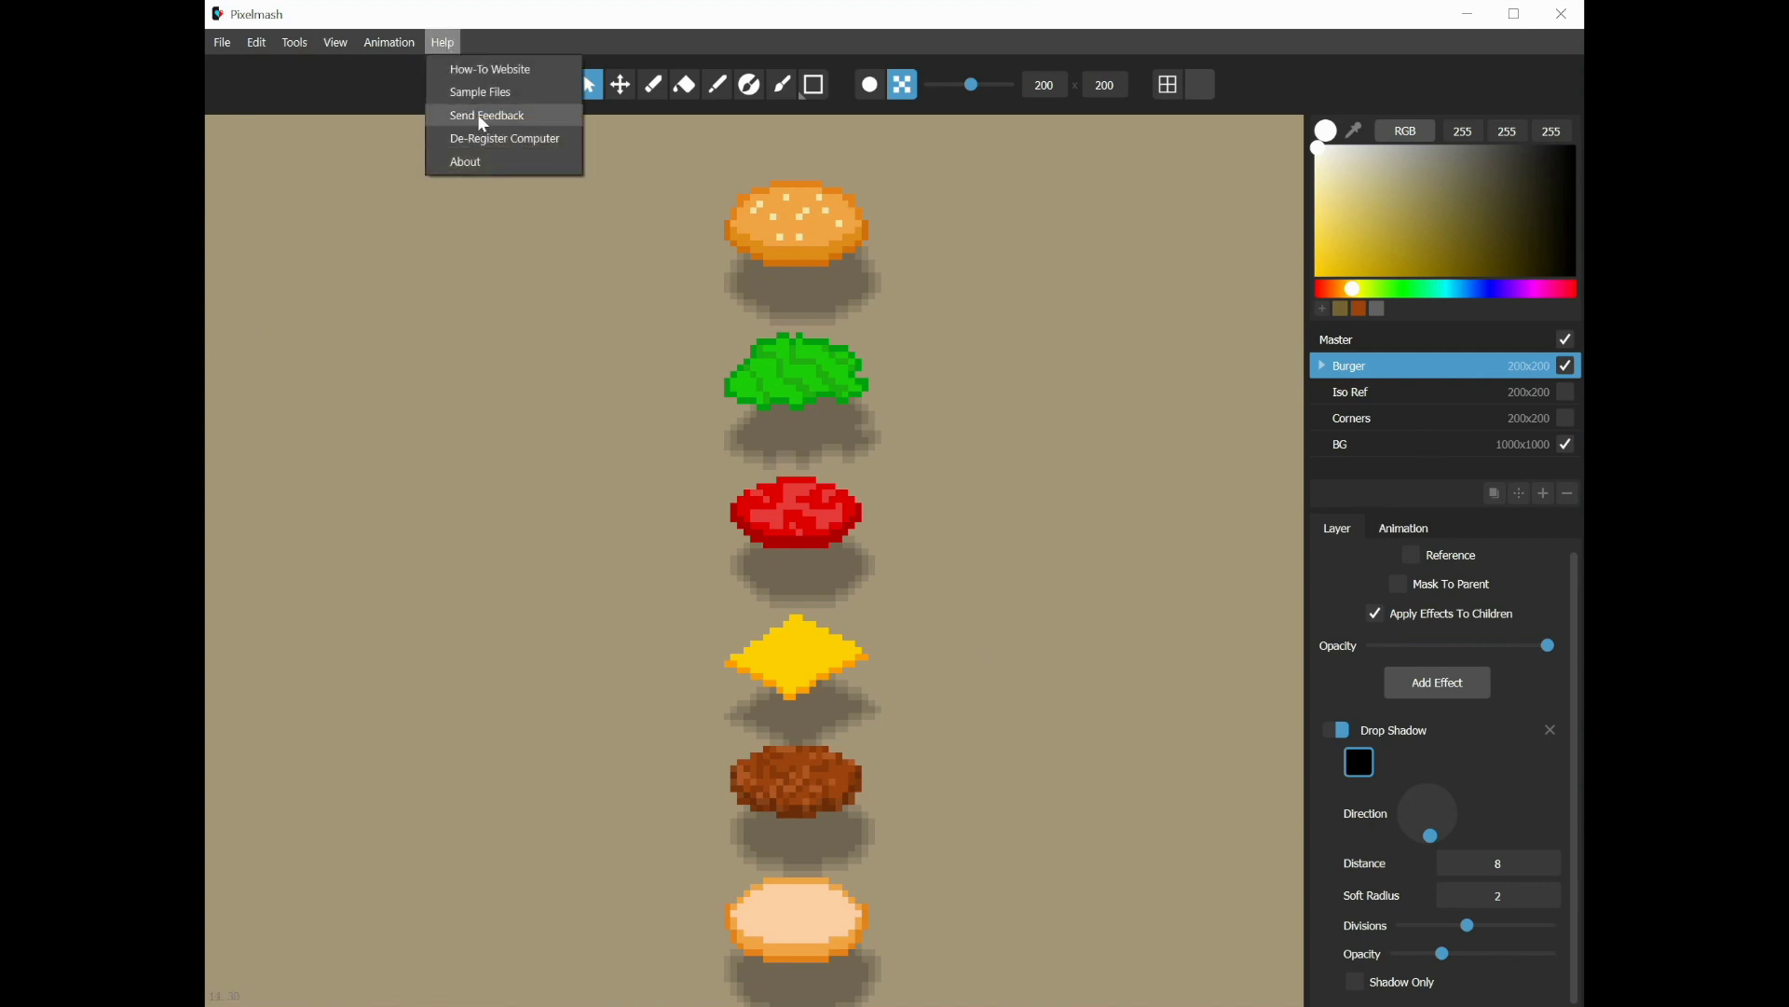
pyautogui.click(551, 382)
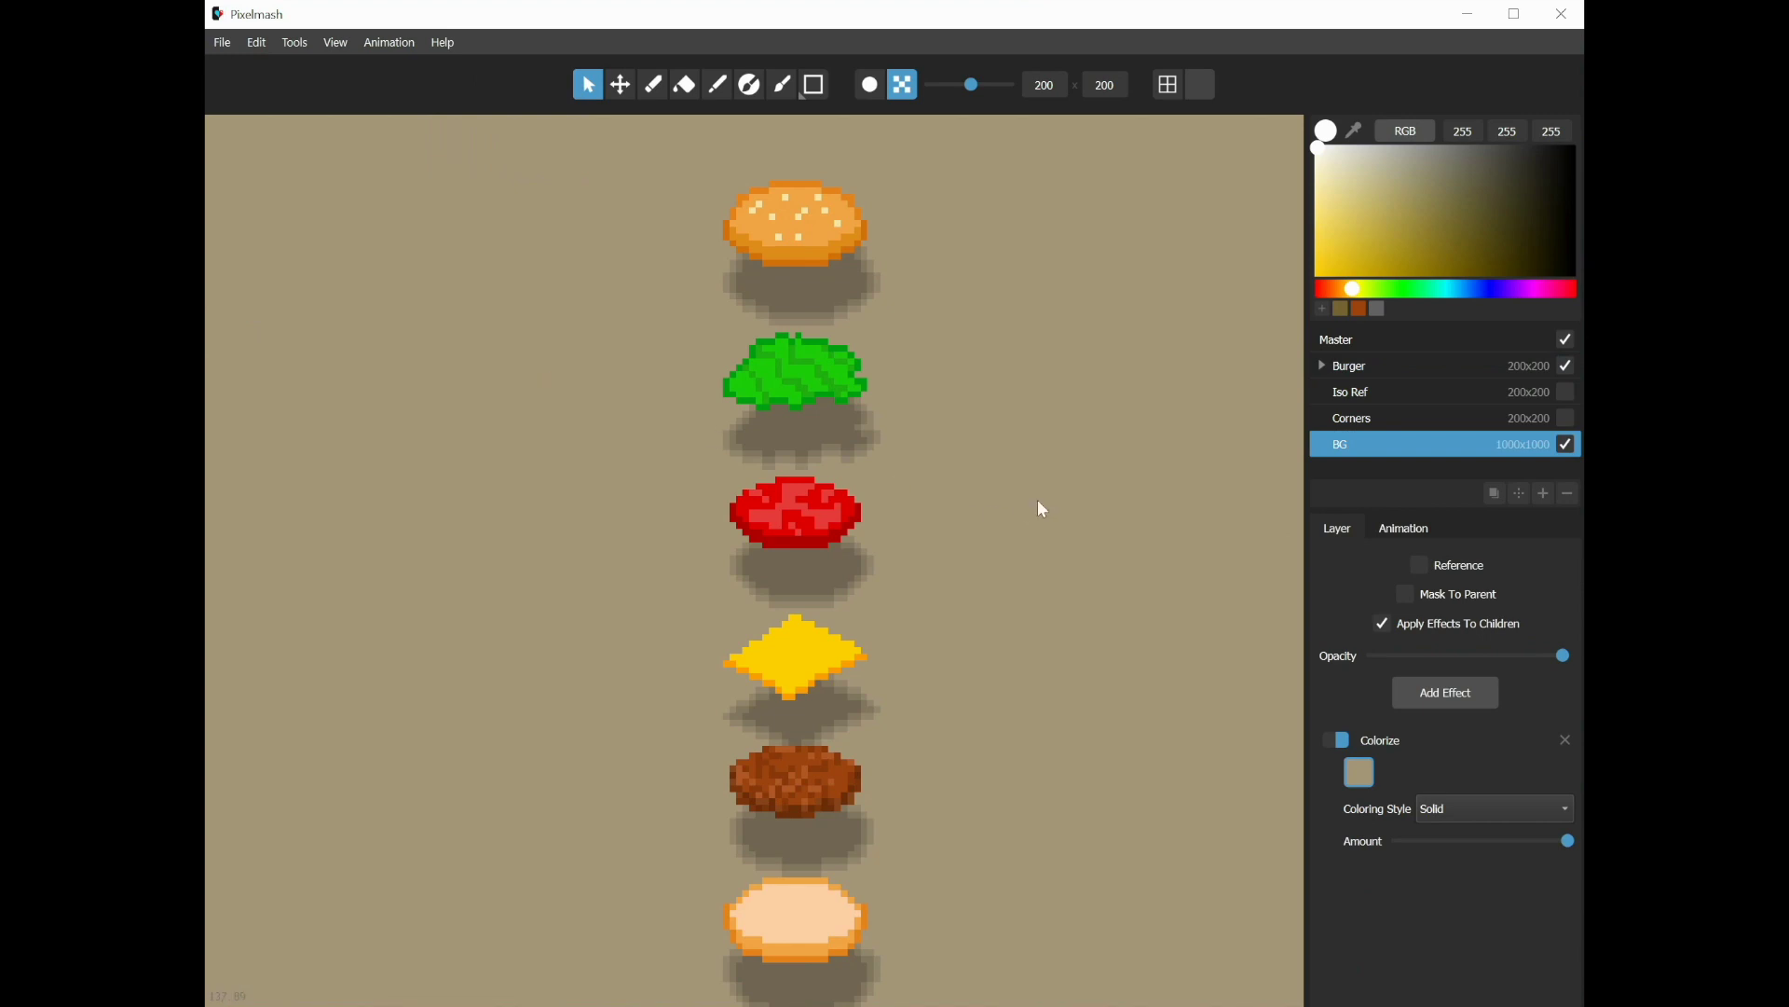